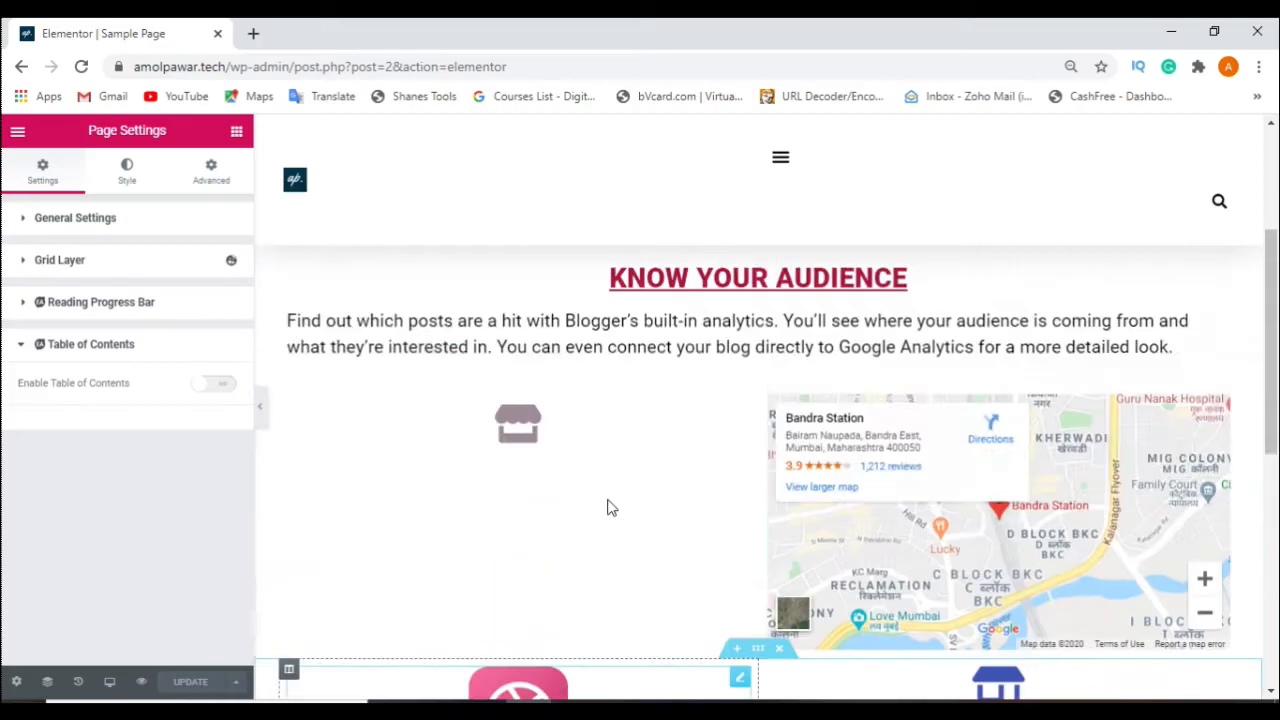
Delete the icon box section, the map section and the "KNOW YOUR AUDIENCE" heading from the page
{"action": "scroll", "coordinate": [609, 506], "scroll_direction": "up", "scroll_amount": 3}
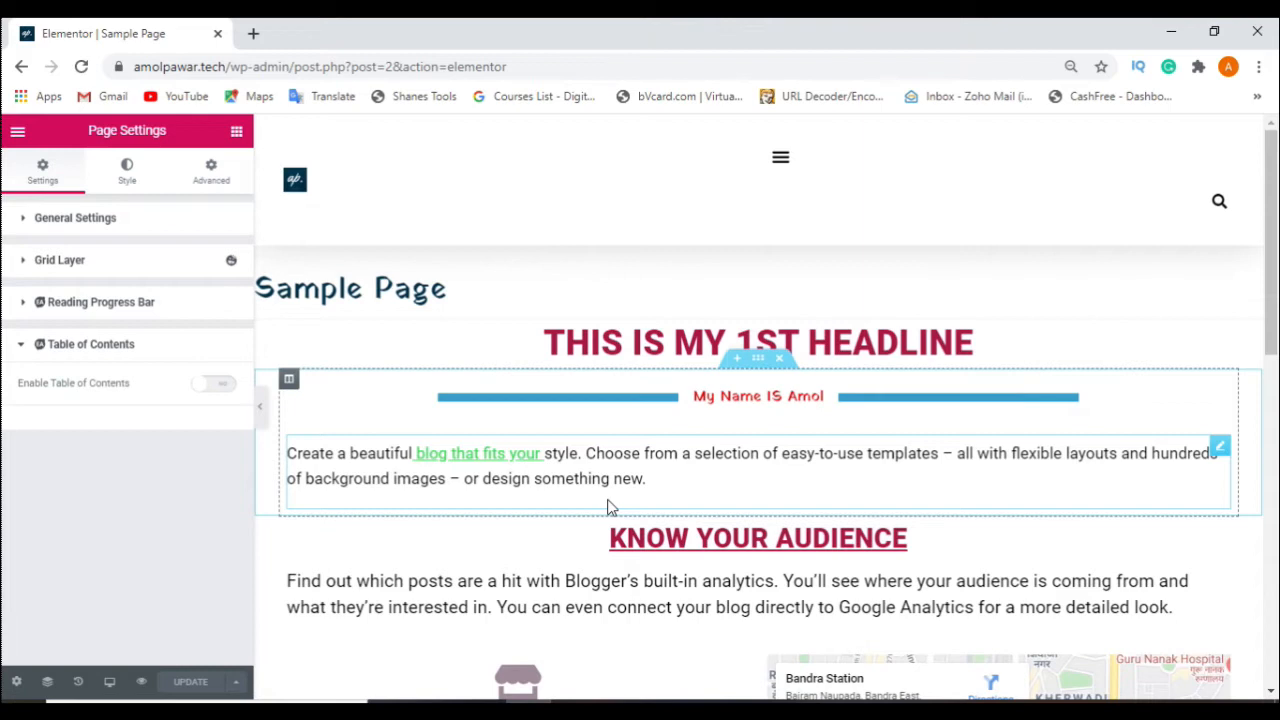
{"action": "scroll", "coordinate": [609, 506], "scroll_direction": "down", "scroll_amount": 3}
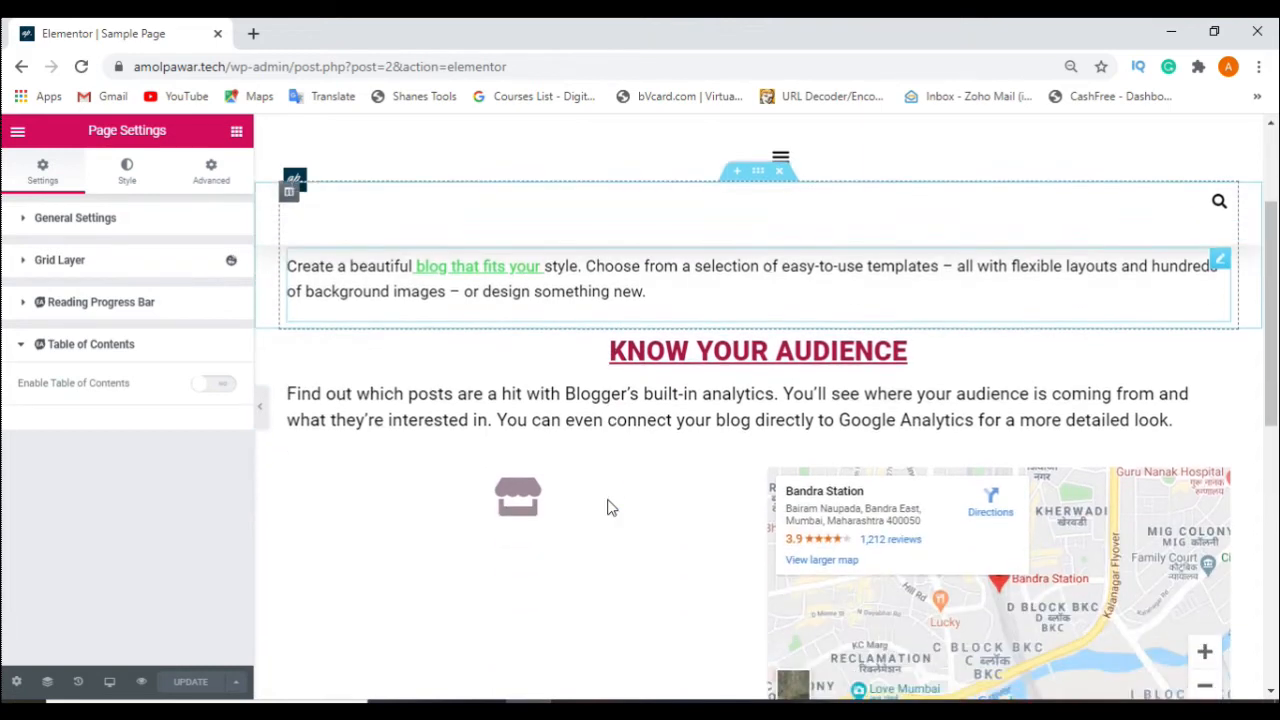
{"action": "scroll", "coordinate": [609, 507], "scroll_direction": "down", "scroll_amount": 3}
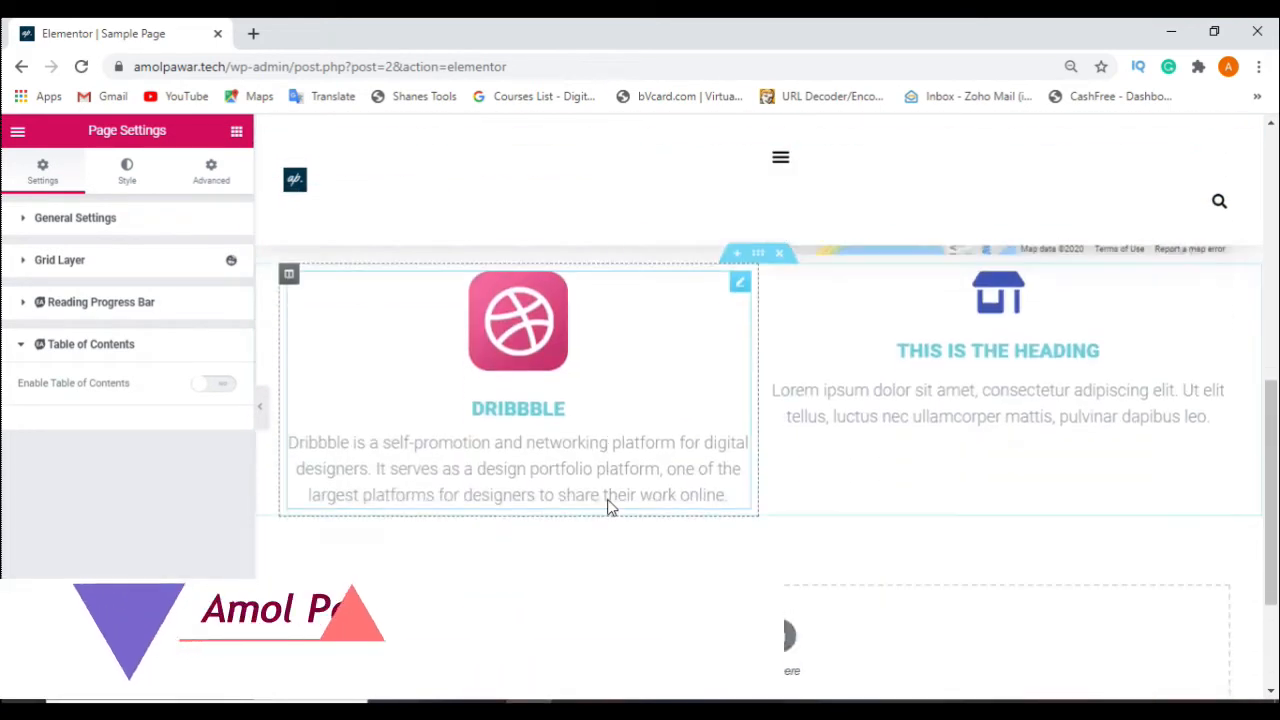
{"action": "scroll", "coordinate": [609, 500], "scroll_direction": "up", "scroll_amount": 2}
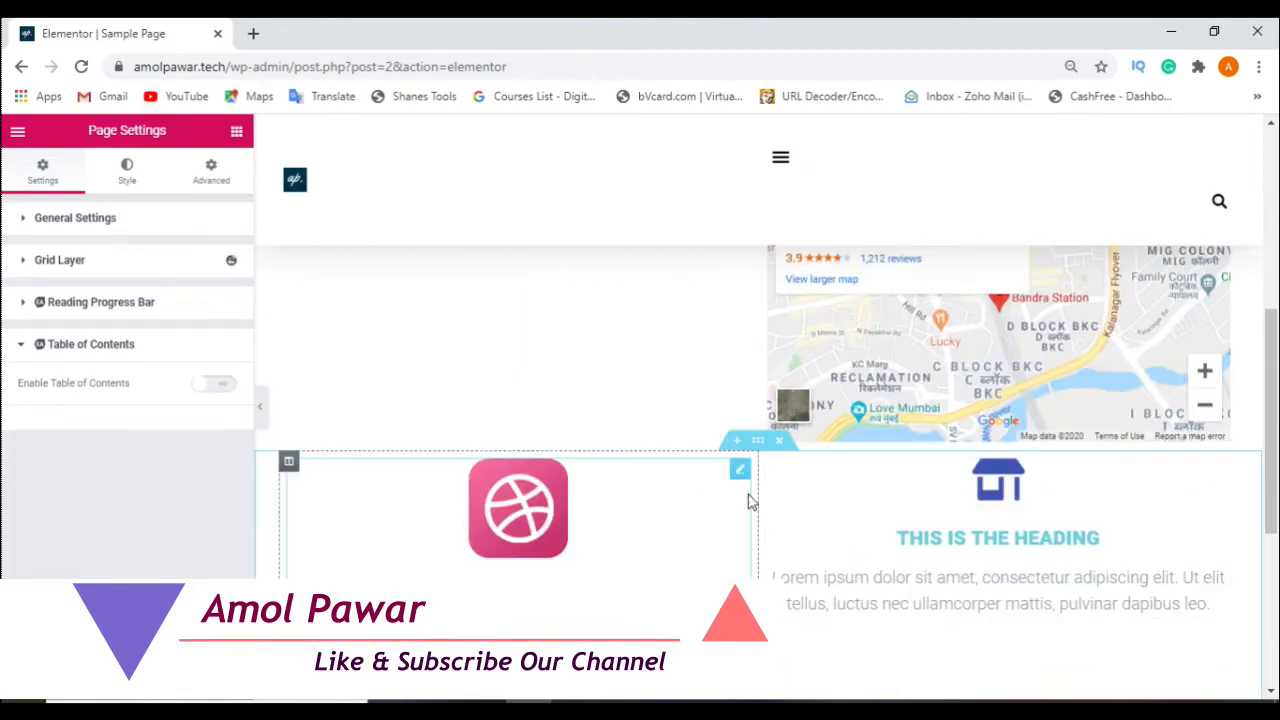
{"action": "left_click", "coordinate": [785, 447]}
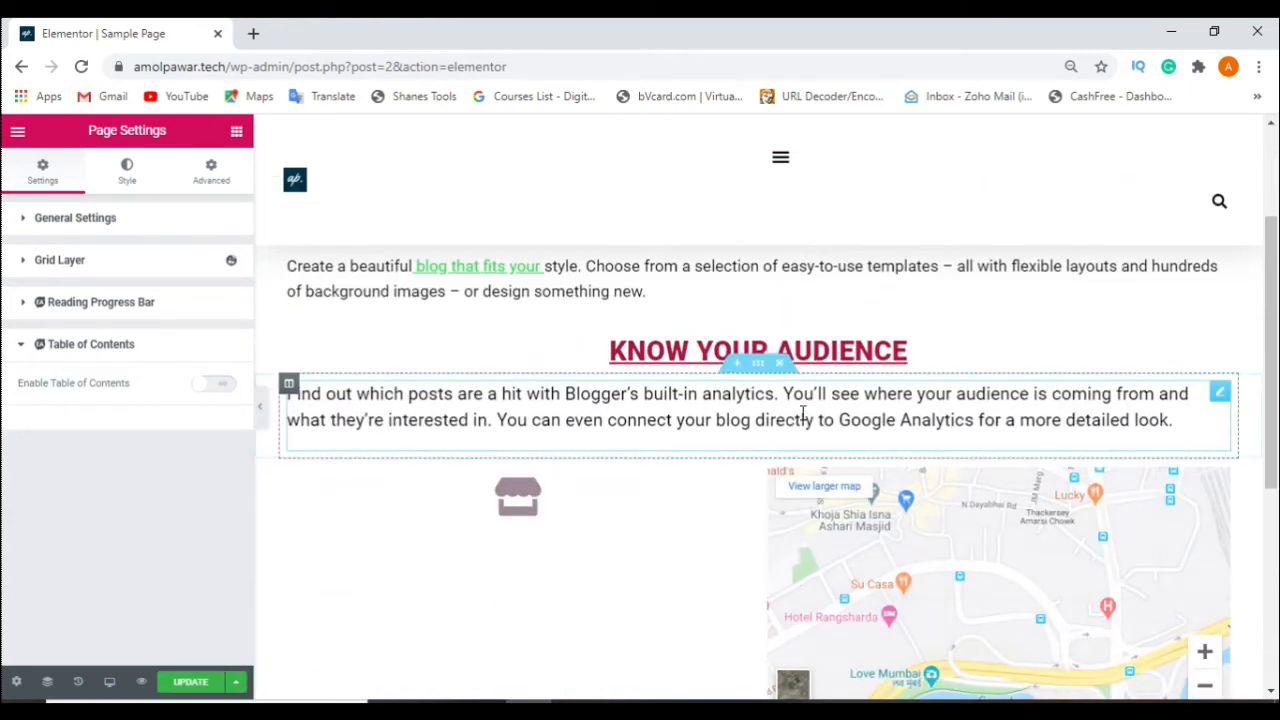
{"action": "left_click", "coordinate": [781, 452]}
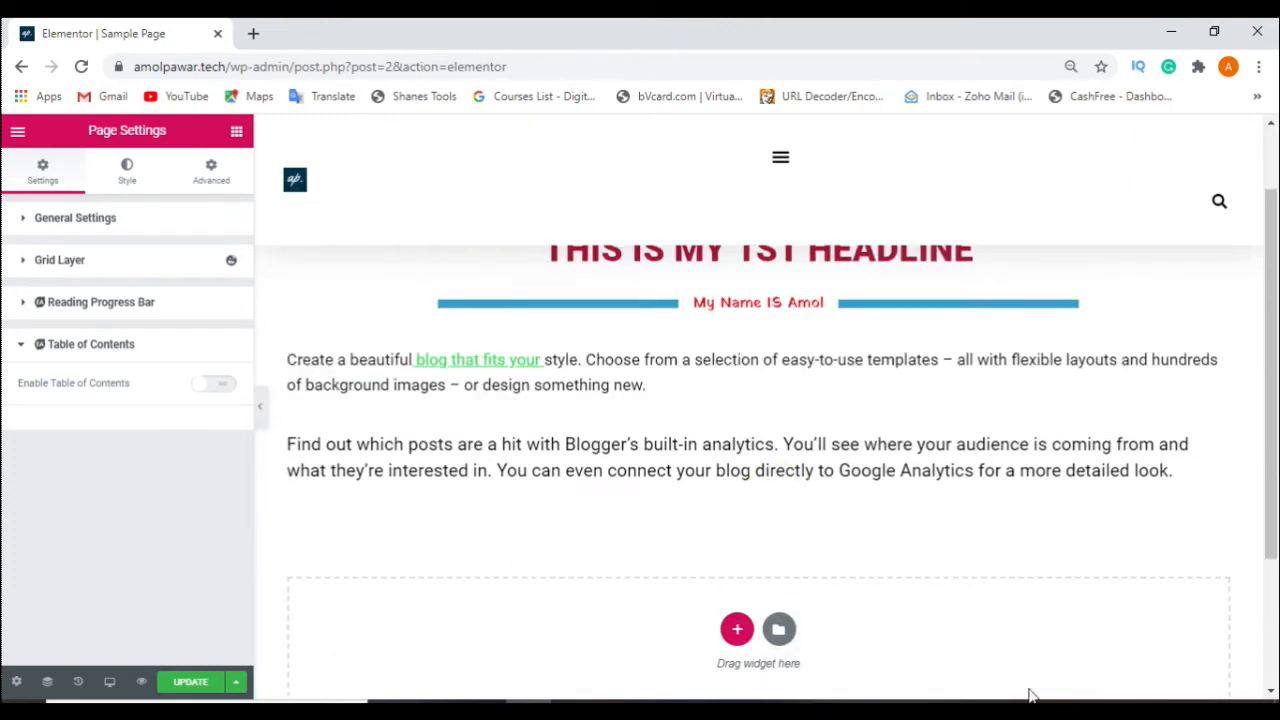
Add a two-column section below the text with an Image Carousel widget in the left column and a Basic Gallery widget in the right
{"action": "left_click", "coordinate": [737, 629]}
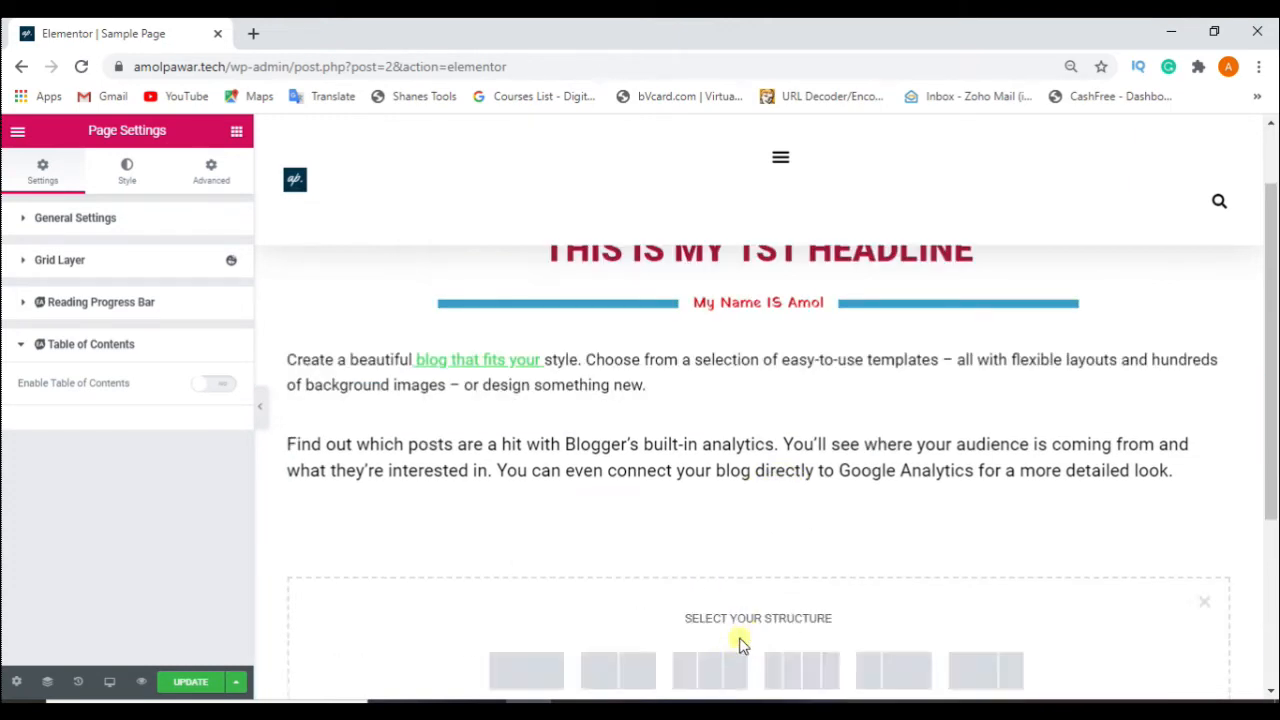
{"action": "left_click", "coordinate": [624, 673]}
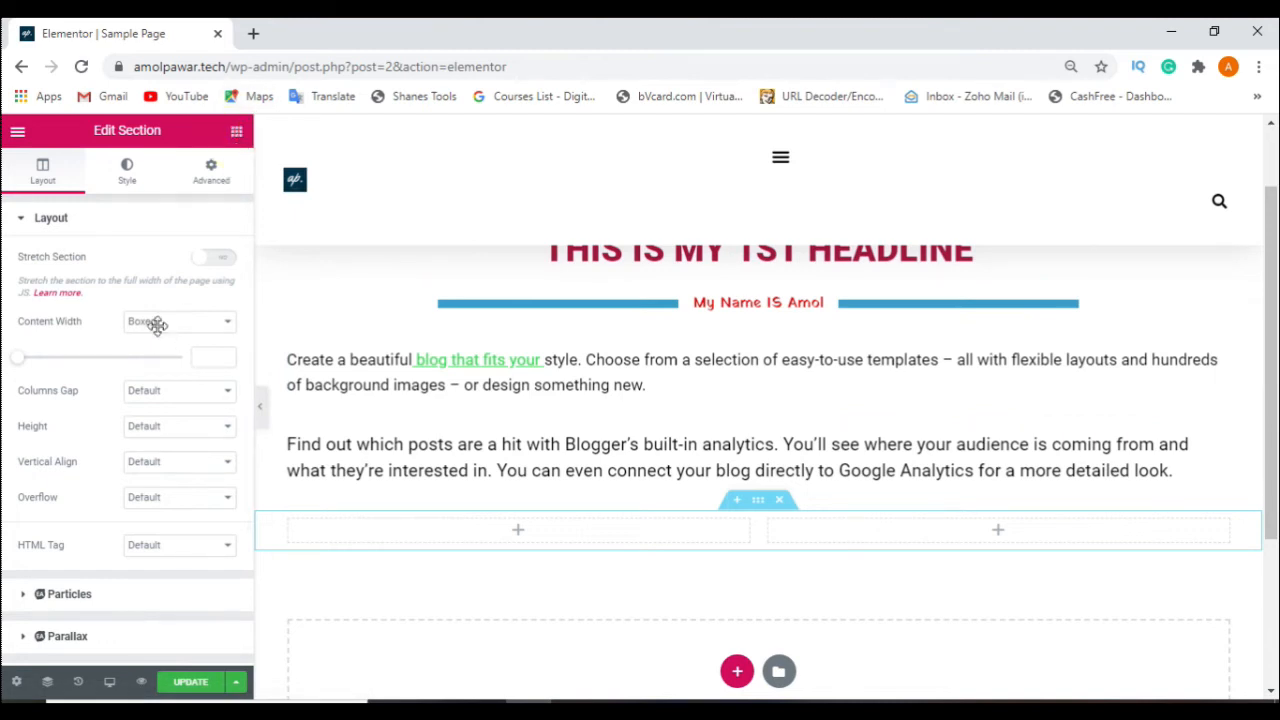
{"action": "left_click", "coordinate": [161, 200]}
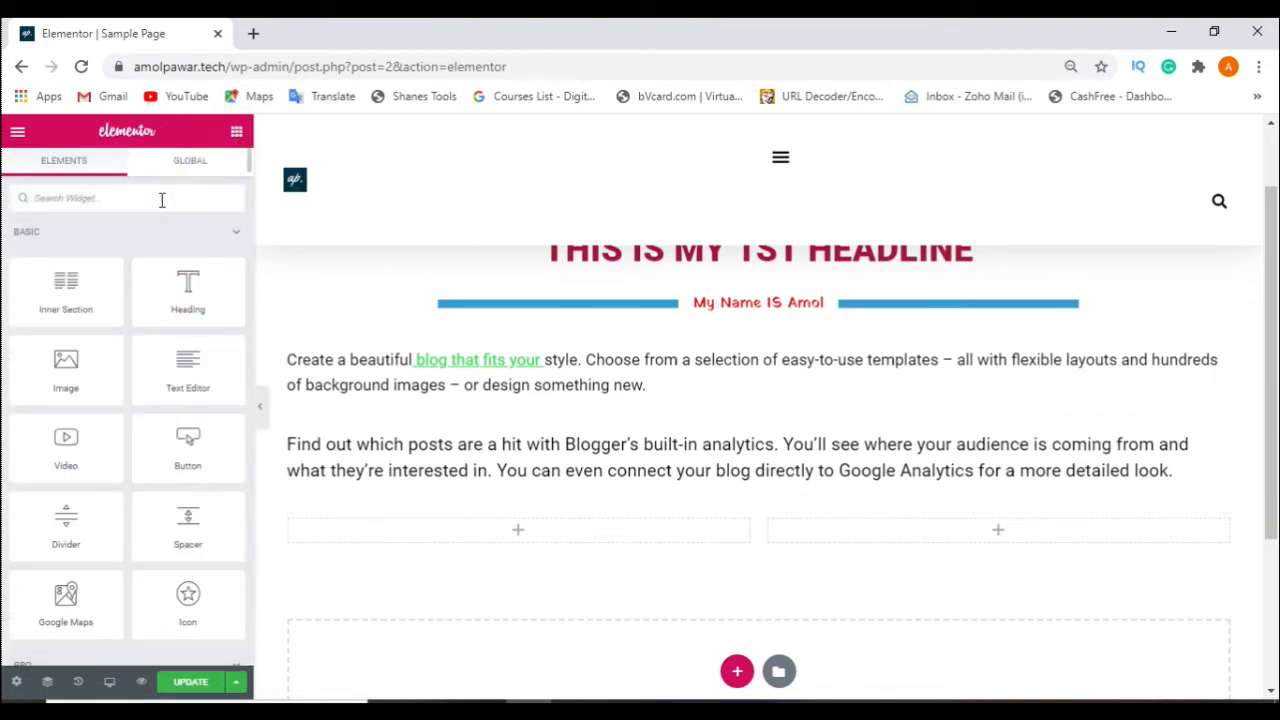
{"action": "type", "text": "image"}
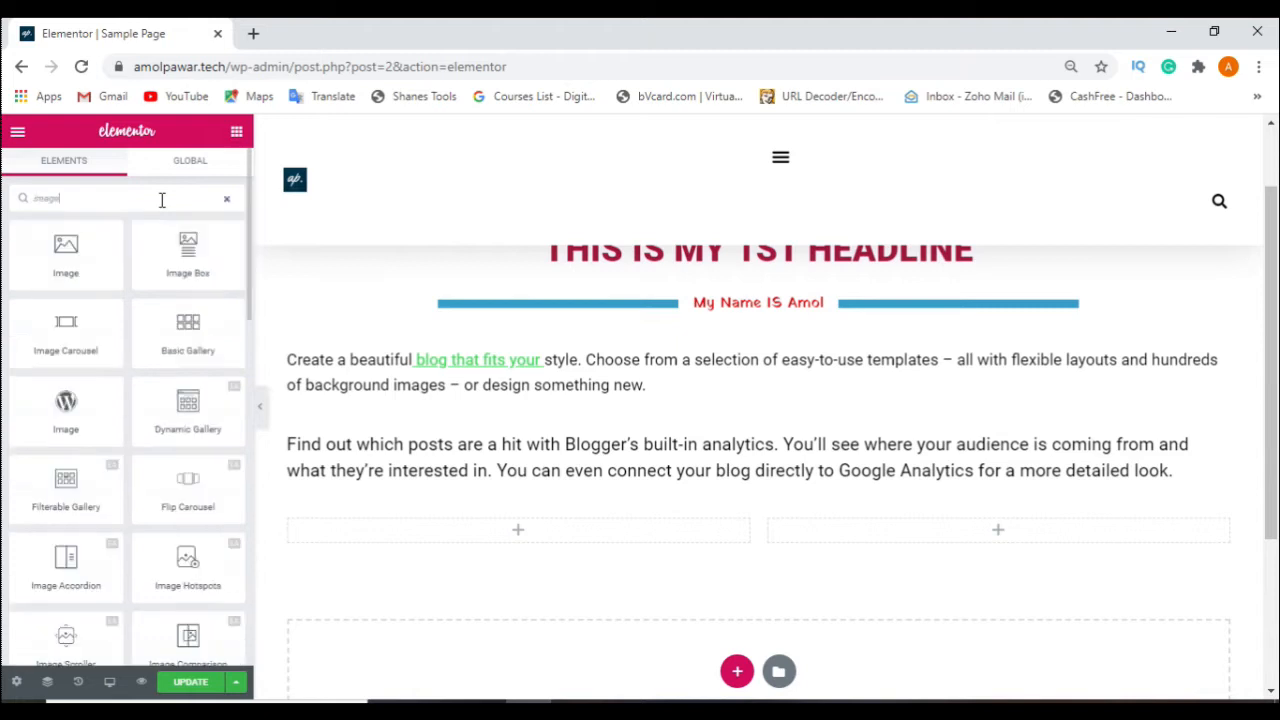
{"action": "key", "text": "BackSpace"}
{"action": "left_click_drag", "start_coordinate": [64, 333], "coordinate": [466, 524]}
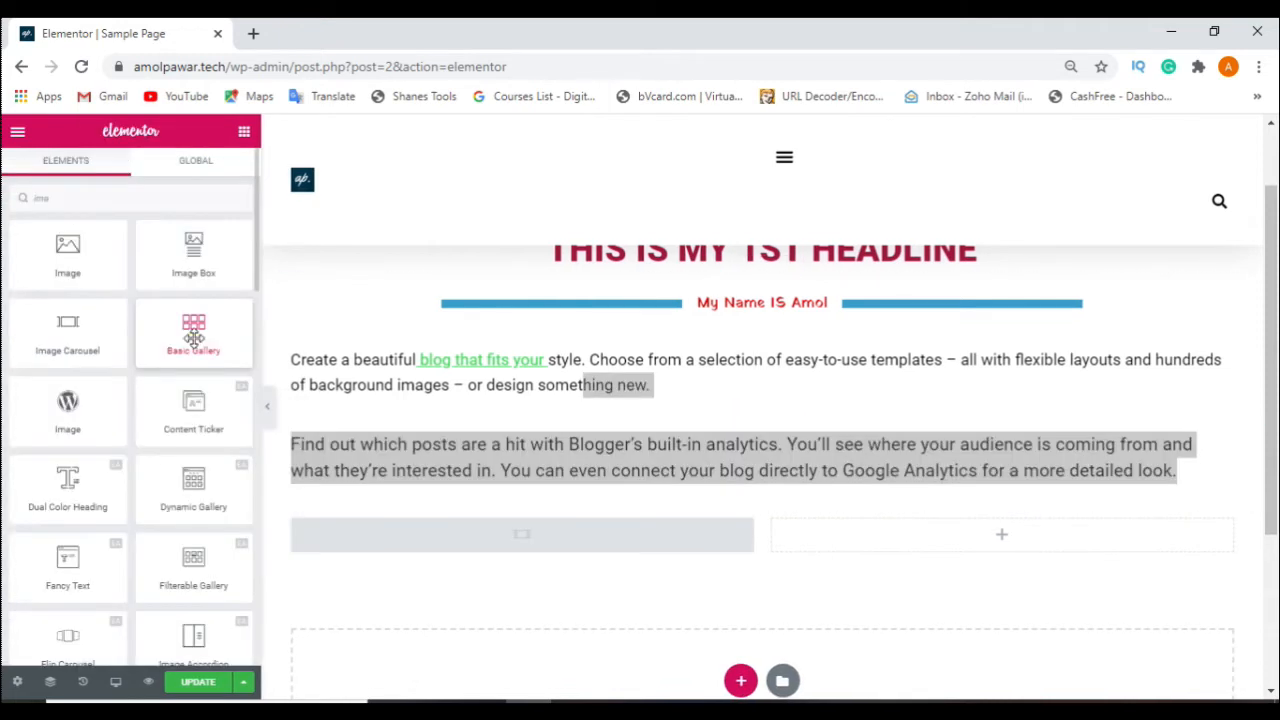
{"action": "left_click_drag", "start_coordinate": [194, 338], "coordinate": [866, 557]}
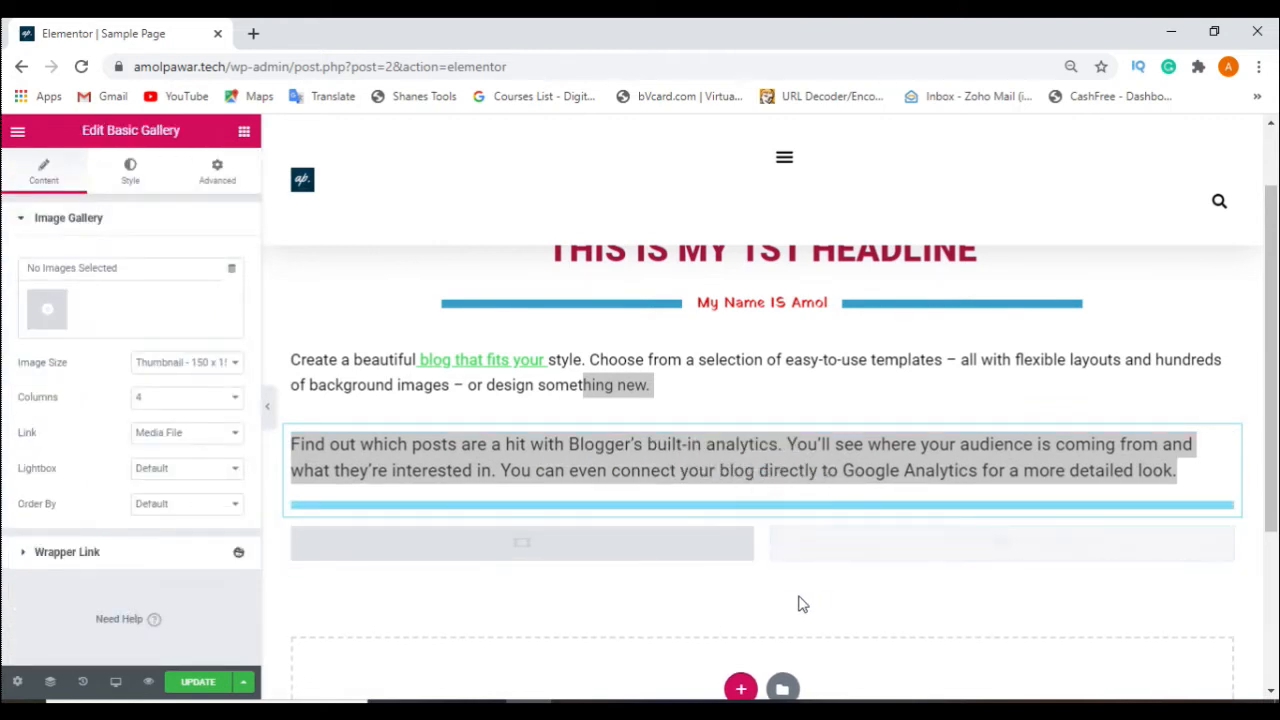
{"action": "left_click", "coordinate": [245, 133]}
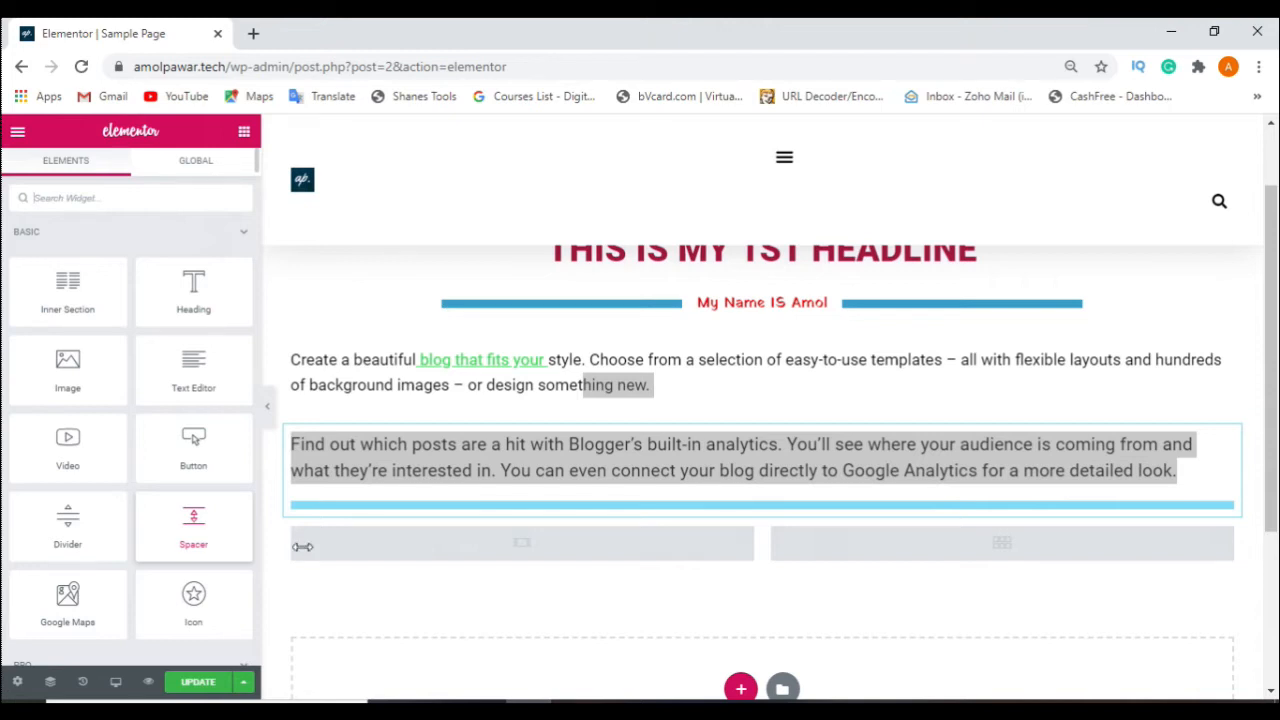
{"action": "left_click", "coordinate": [661, 390]}
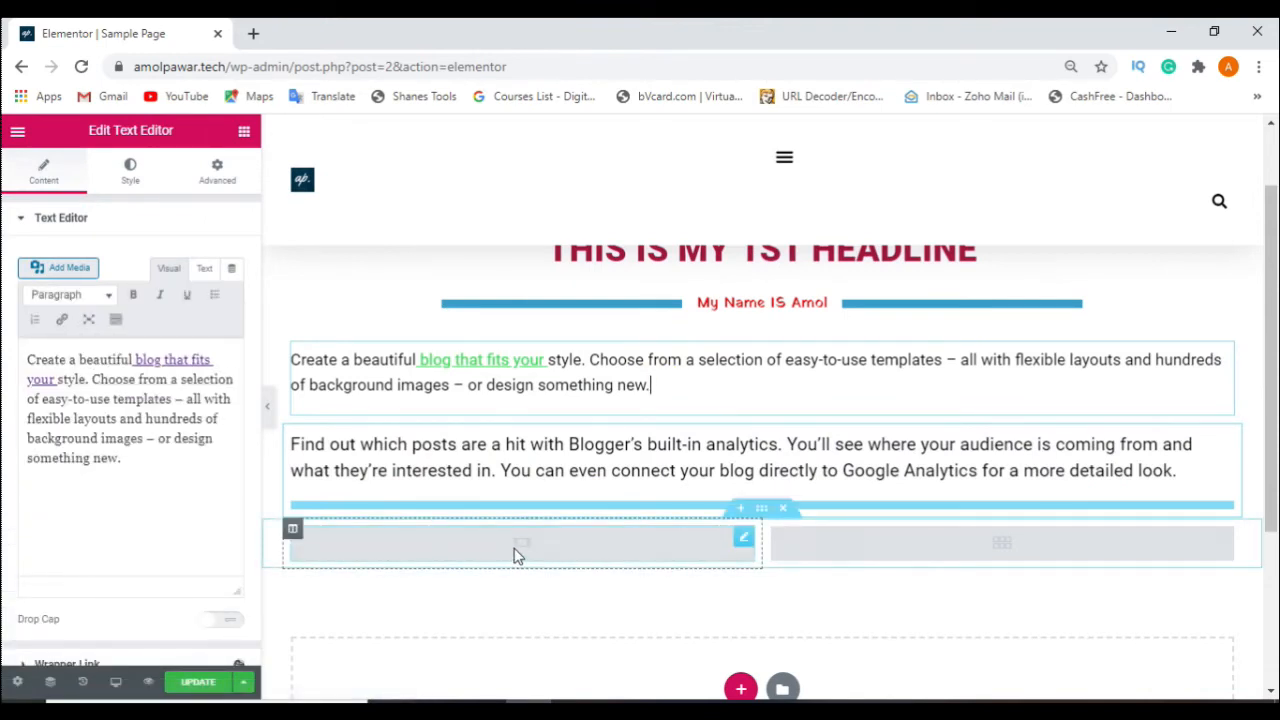
Start adding images to the image carousel and select the Pexels, Unsplash and Canva logos from the media library
{"action": "left_click", "coordinate": [520, 547]}
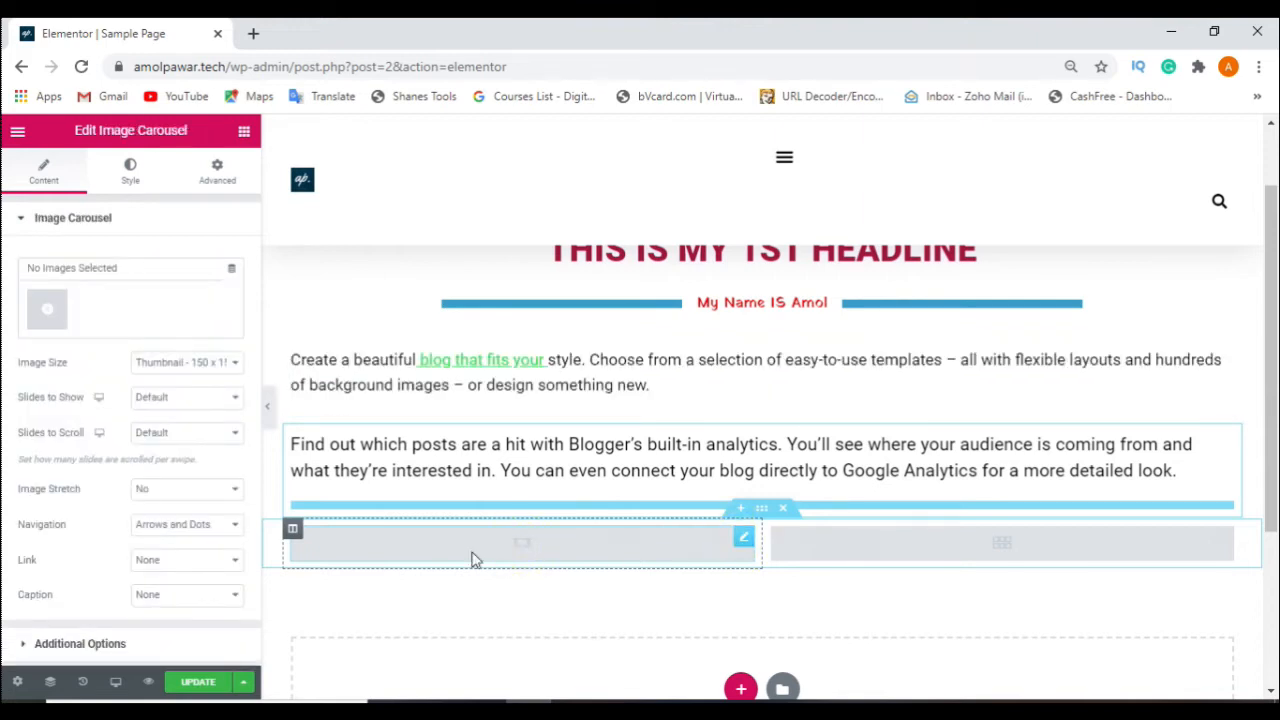
{"action": "left_click", "coordinate": [45, 316]}
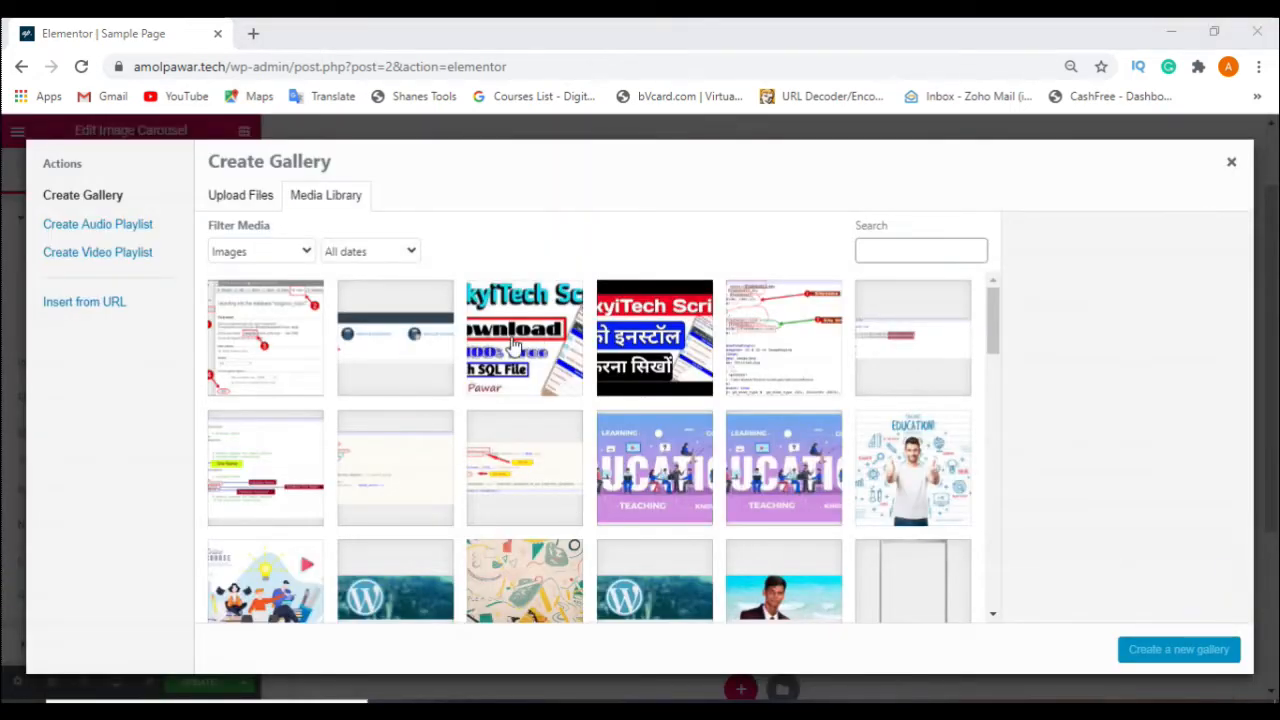
{"action": "scroll", "coordinate": [513, 345], "scroll_direction": "down", "scroll_amount": 10}
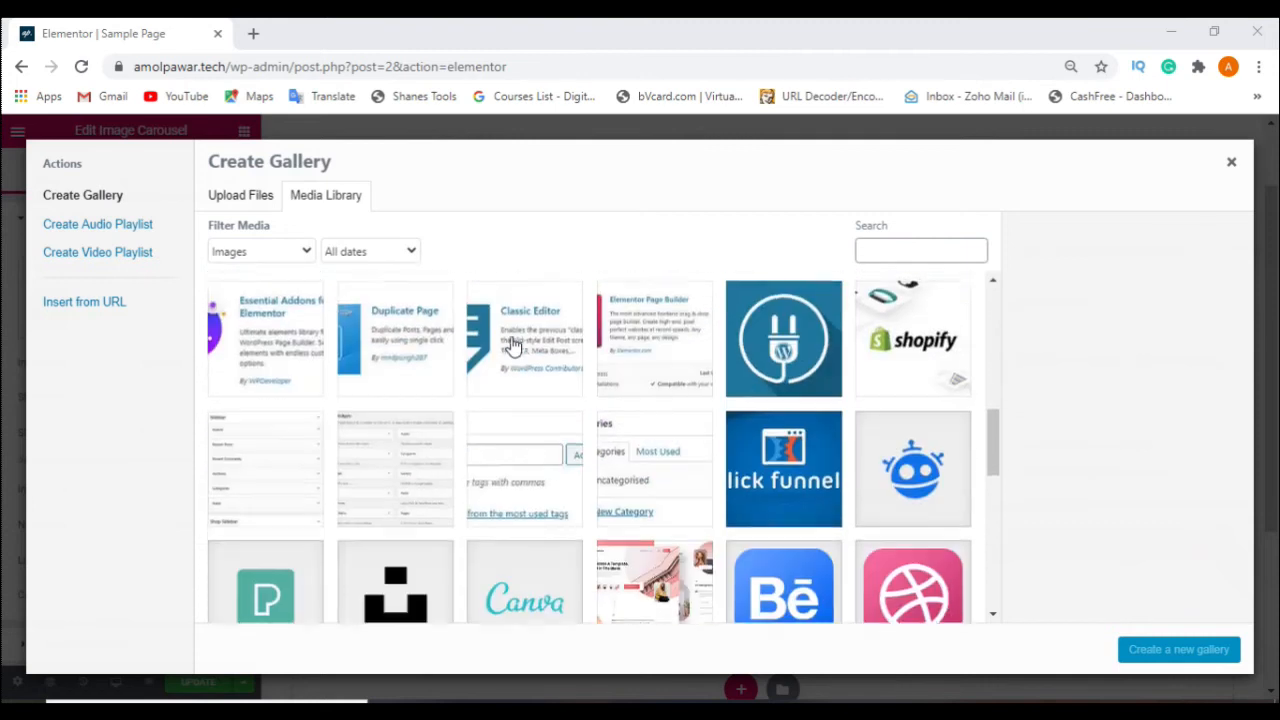
{"action": "scroll", "coordinate": [513, 345], "scroll_direction": "up", "scroll_amount": 2}
{"action": "scroll", "coordinate": [513, 345], "scroll_direction": "down", "scroll_amount": 2}
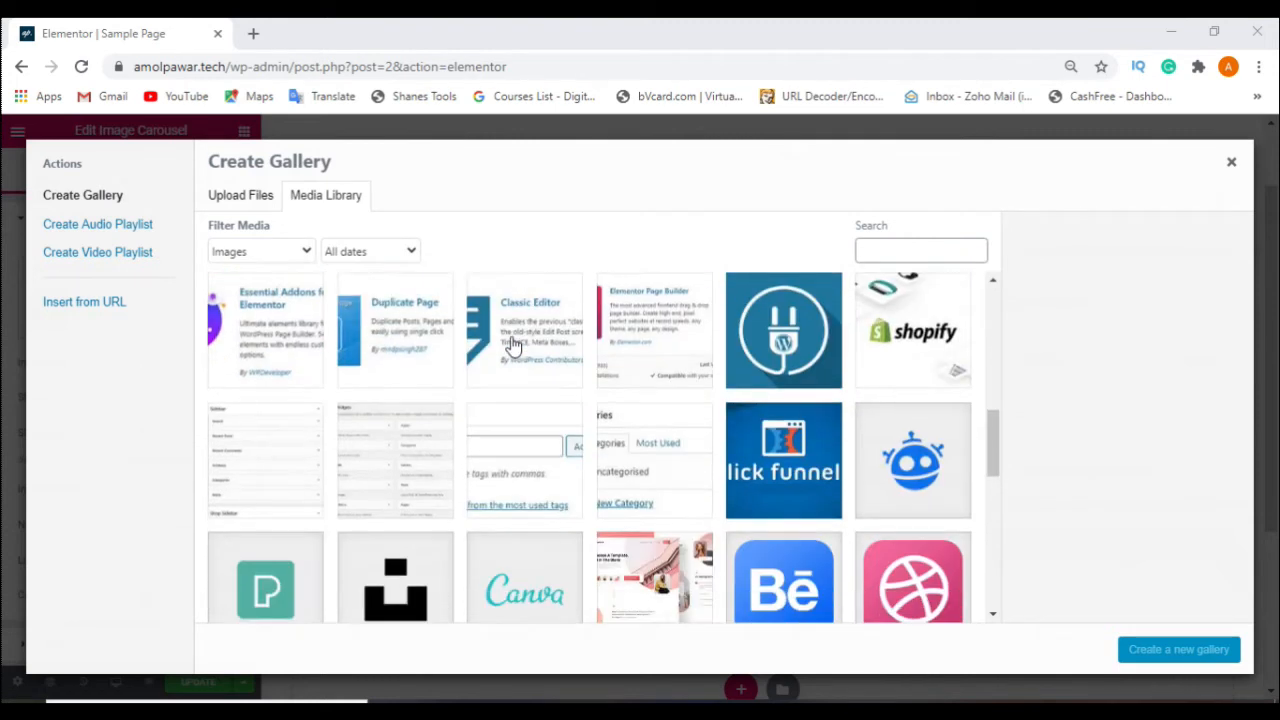
{"action": "scroll", "coordinate": [716, 364], "scroll_direction": "down", "scroll_amount": 1}
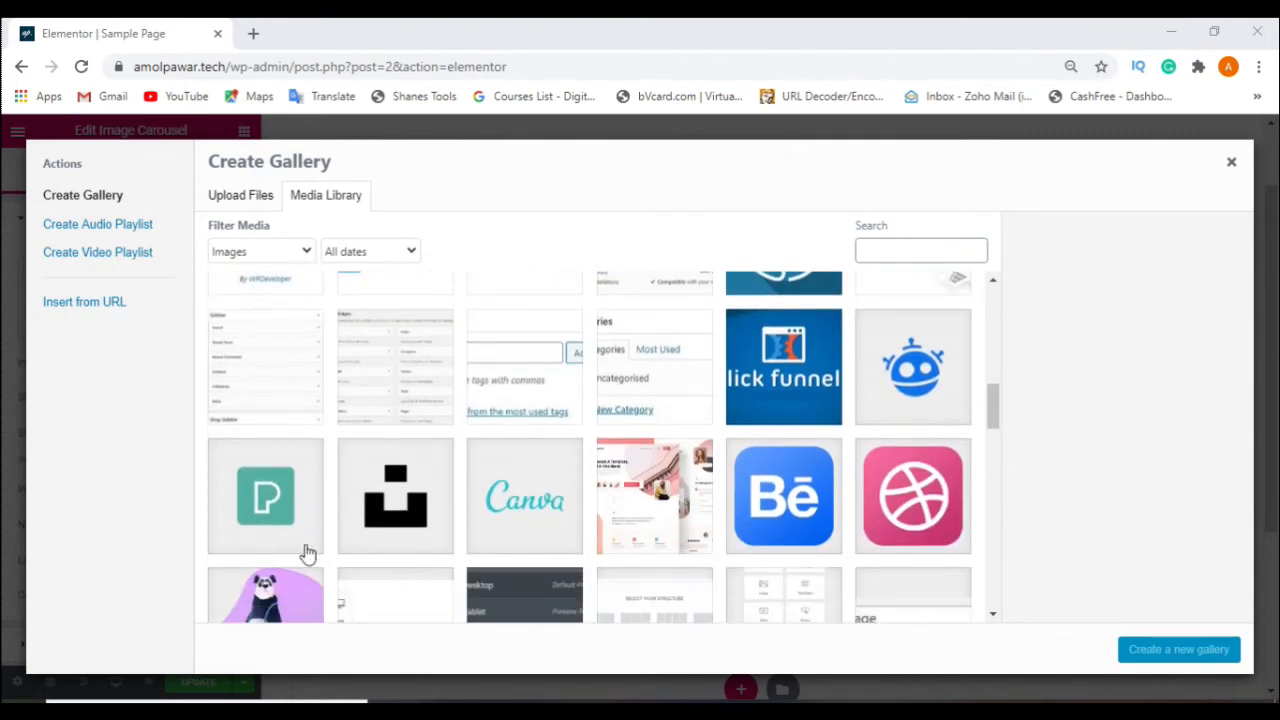
{"action": "left_click", "coordinate": [258, 508]}
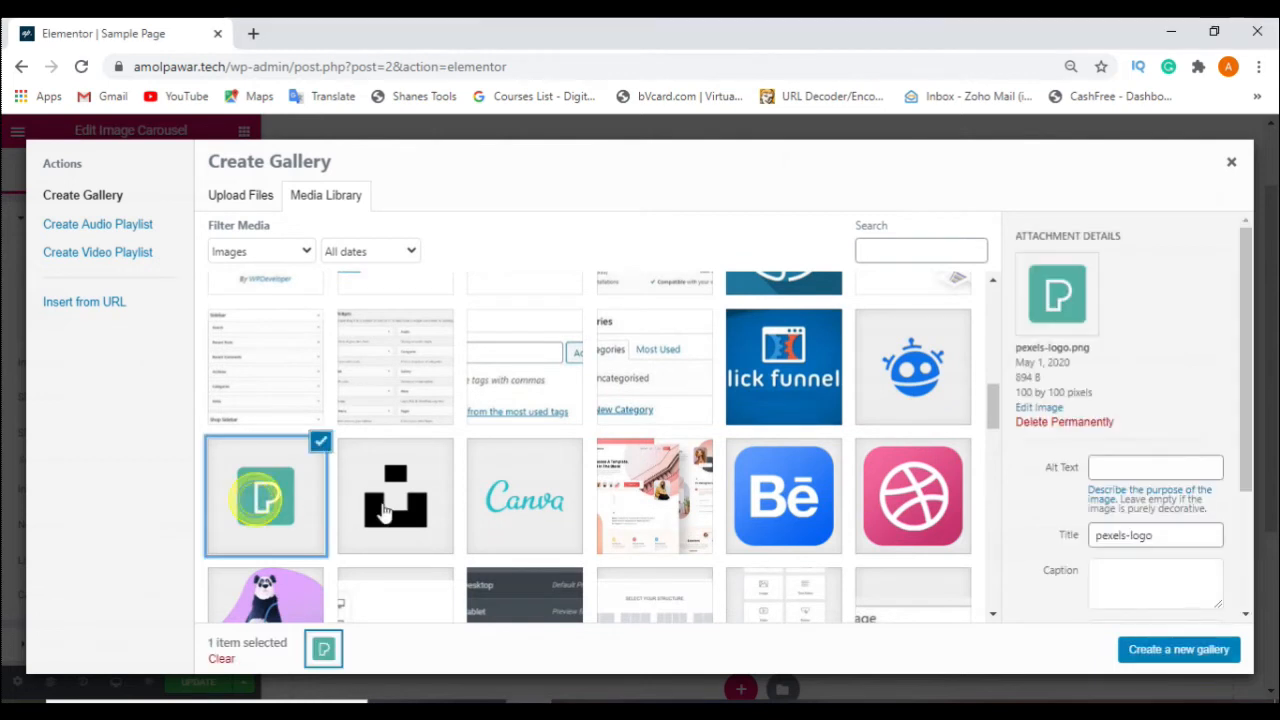
{"action": "left_click", "coordinate": [395, 503]}
{"action": "left_click", "coordinate": [524, 503]}
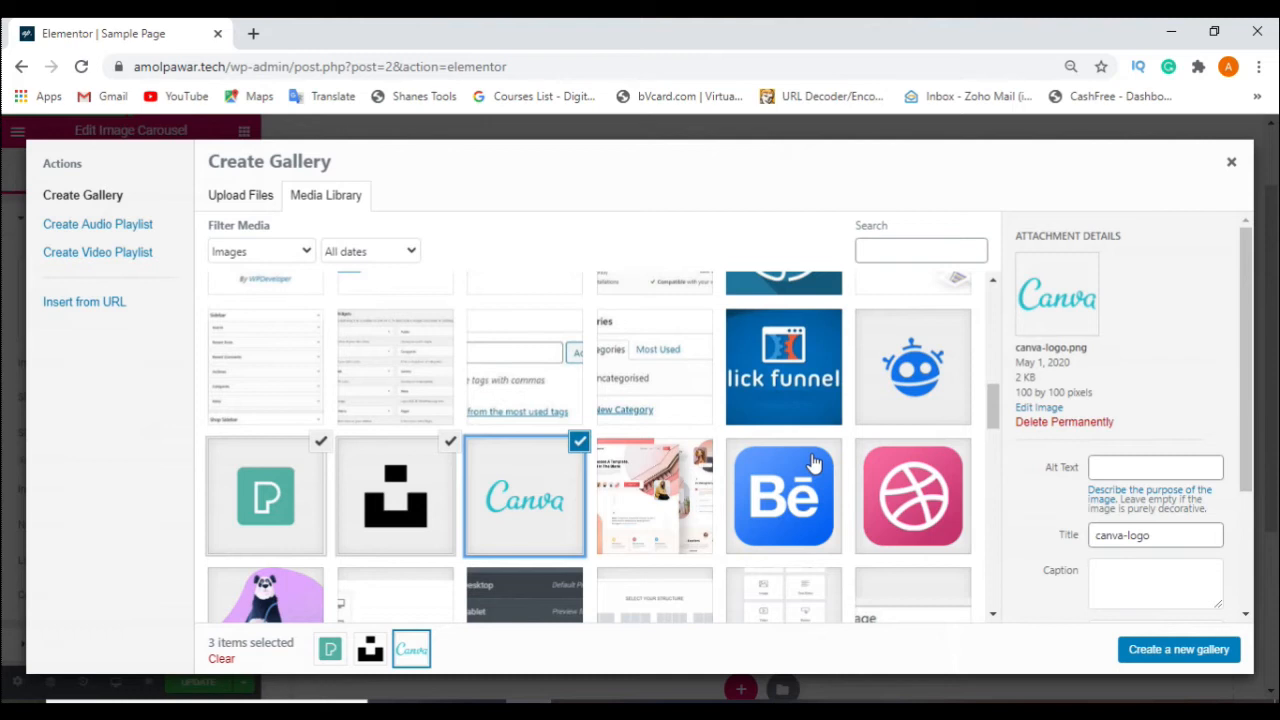
Add the Shopify, Namecheap and Google Domains images to the selection and create a new gallery from it
{"action": "scroll", "coordinate": [826, 490], "scroll_direction": "down", "scroll_amount": 2}
{"action": "scroll", "coordinate": [813, 462], "scroll_direction": "up", "scroll_amount": 4}
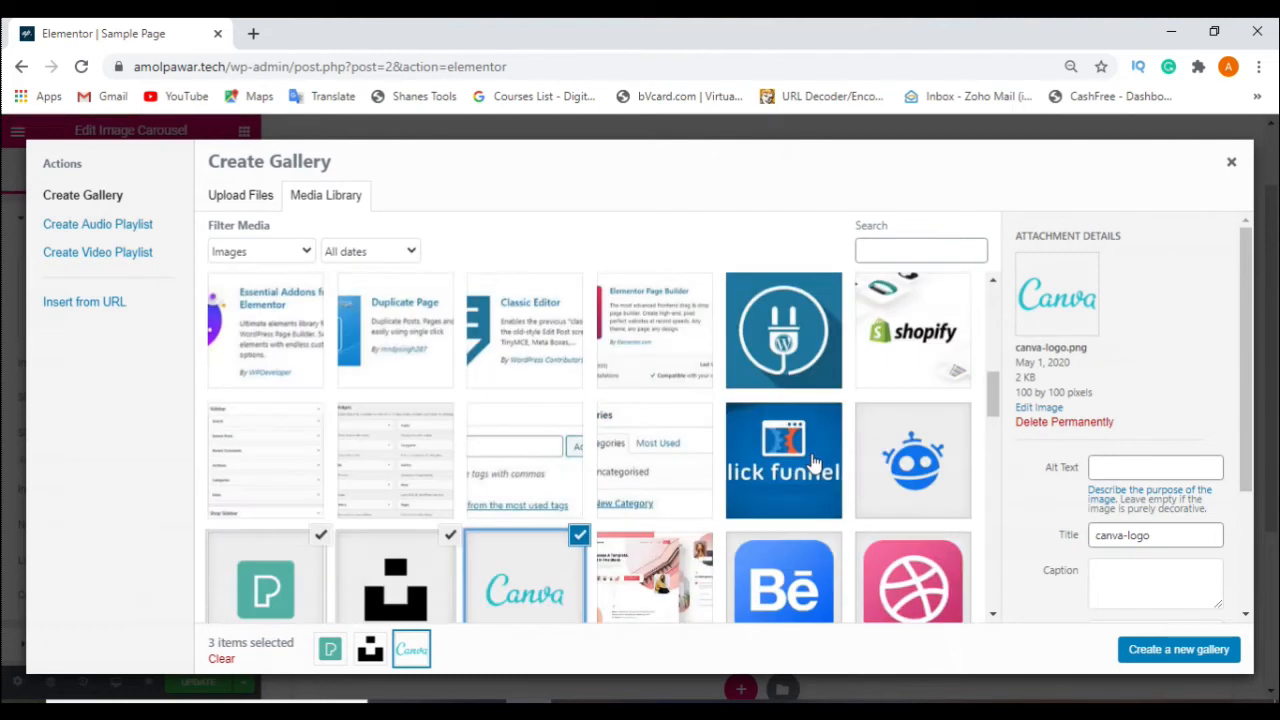
{"action": "left_click", "coordinate": [927, 368]}
{"action": "scroll", "coordinate": [600, 440], "scroll_direction": "down", "scroll_amount": 4}
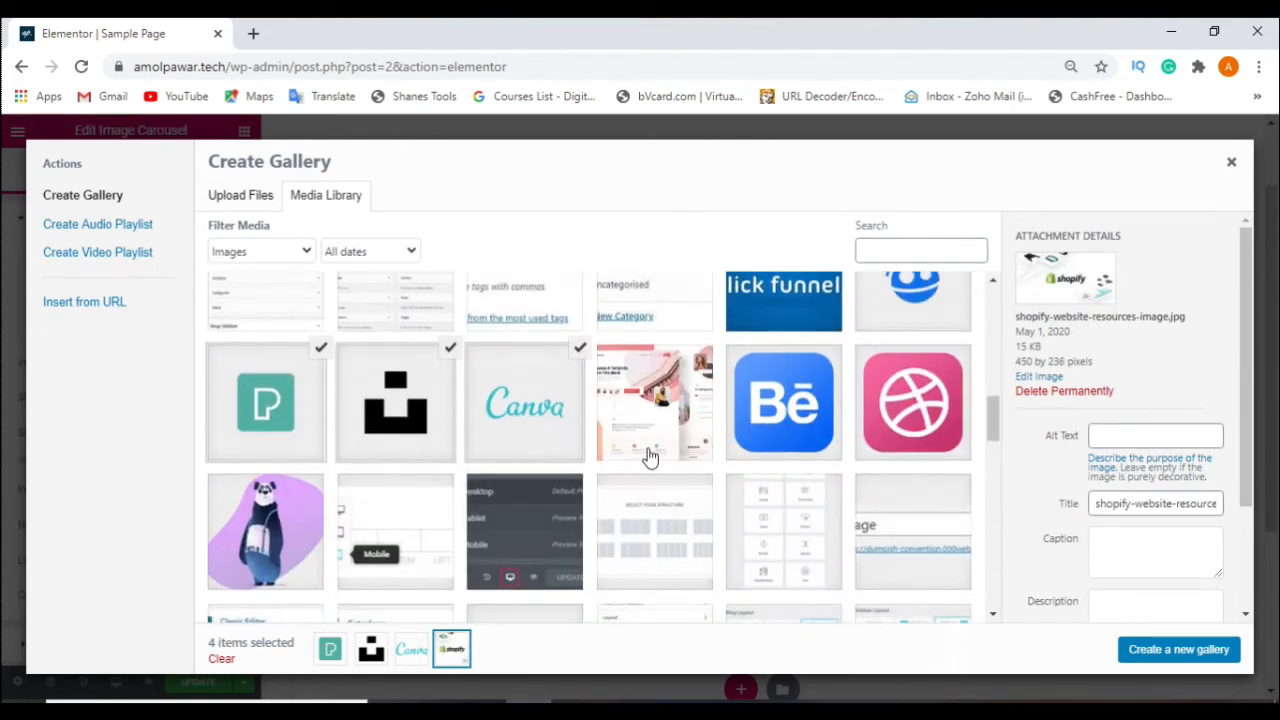
{"action": "scroll", "coordinate": [337, 494], "scroll_direction": "down", "scroll_amount": 6}
{"action": "scroll", "coordinate": [337, 492], "scroll_direction": "down", "scroll_amount": 2}
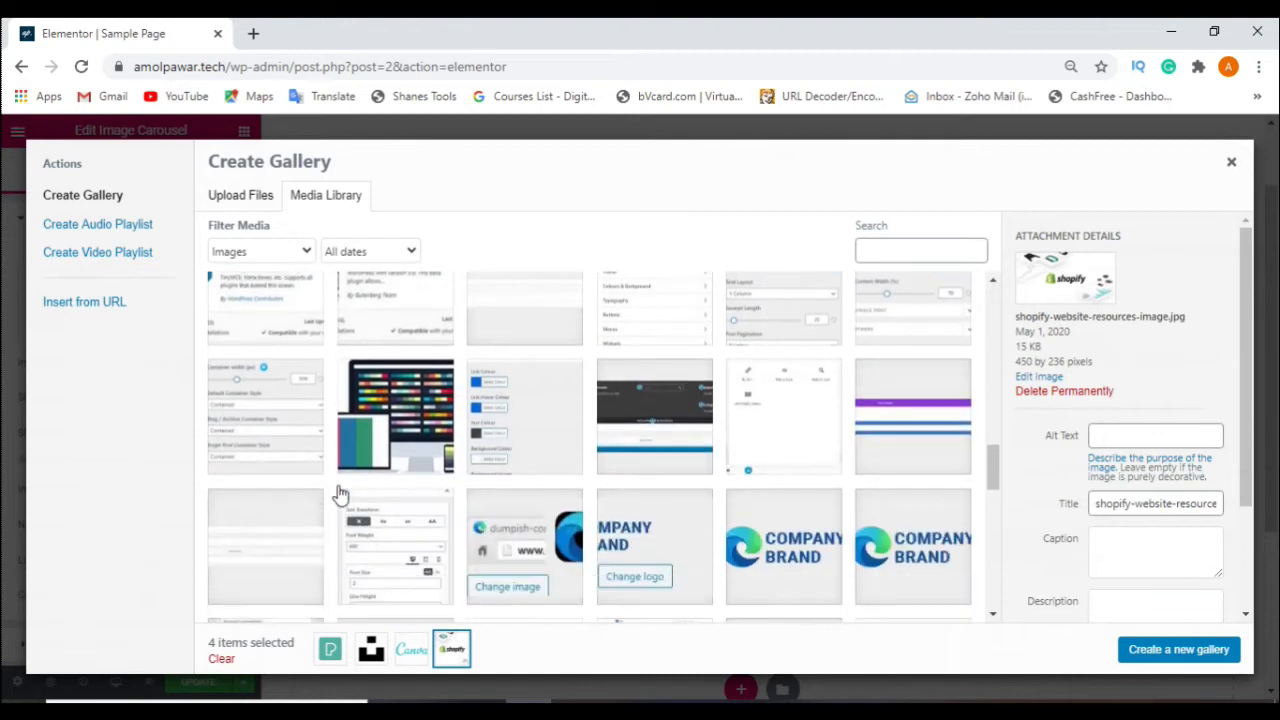
{"action": "scroll", "coordinate": [337, 494], "scroll_direction": "down", "scroll_amount": 10}
{"action": "scroll", "coordinate": [337, 494], "scroll_direction": "up", "scroll_amount": 2}
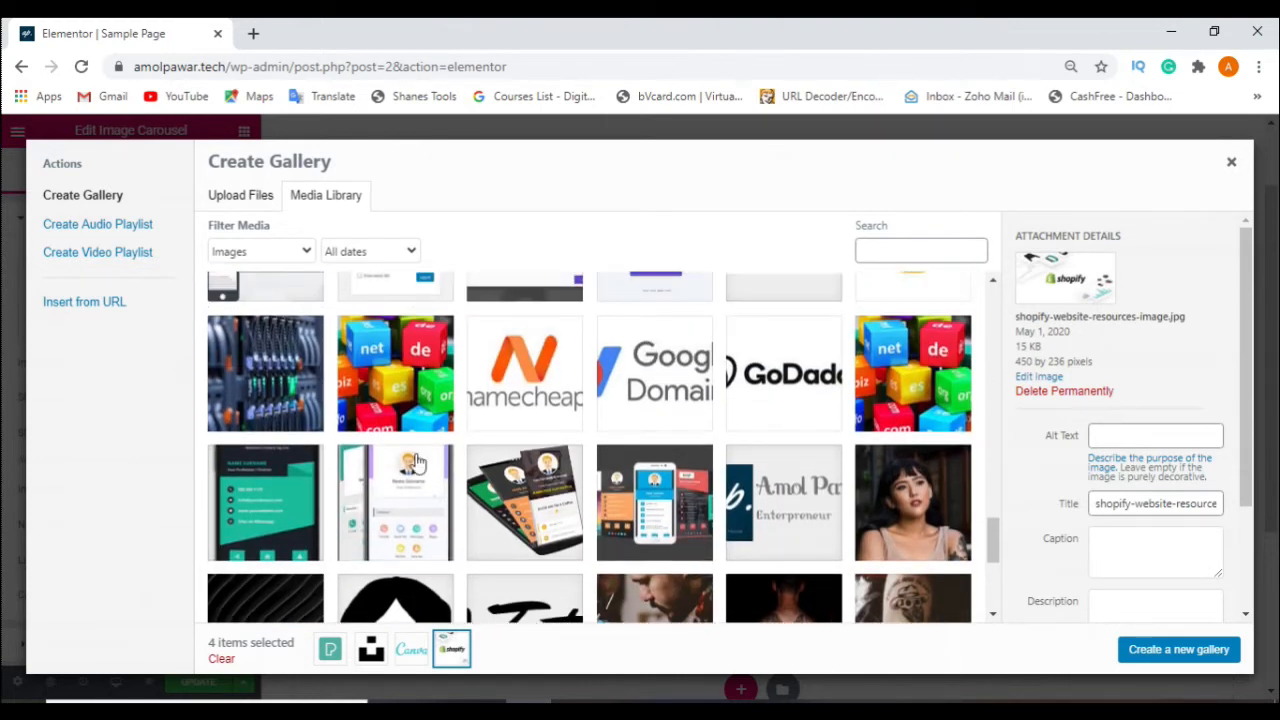
{"action": "left_click", "coordinate": [530, 405]}
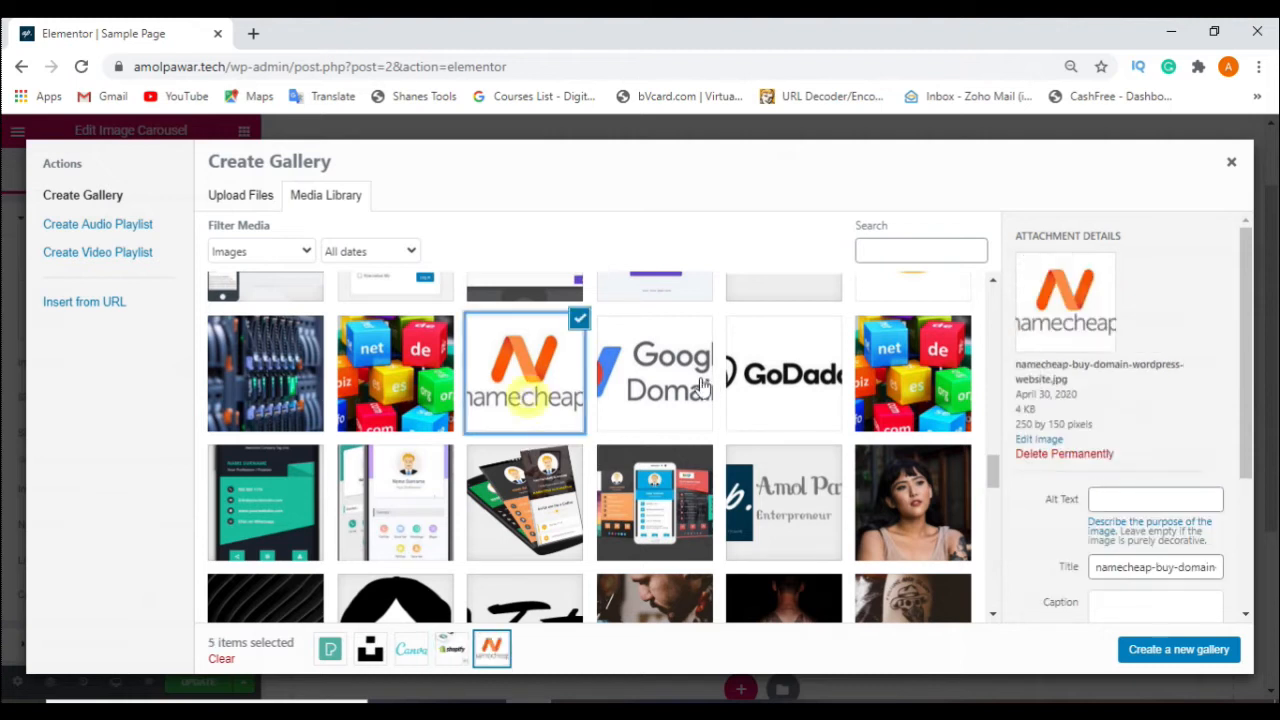
{"action": "left_click", "coordinate": [672, 375]}
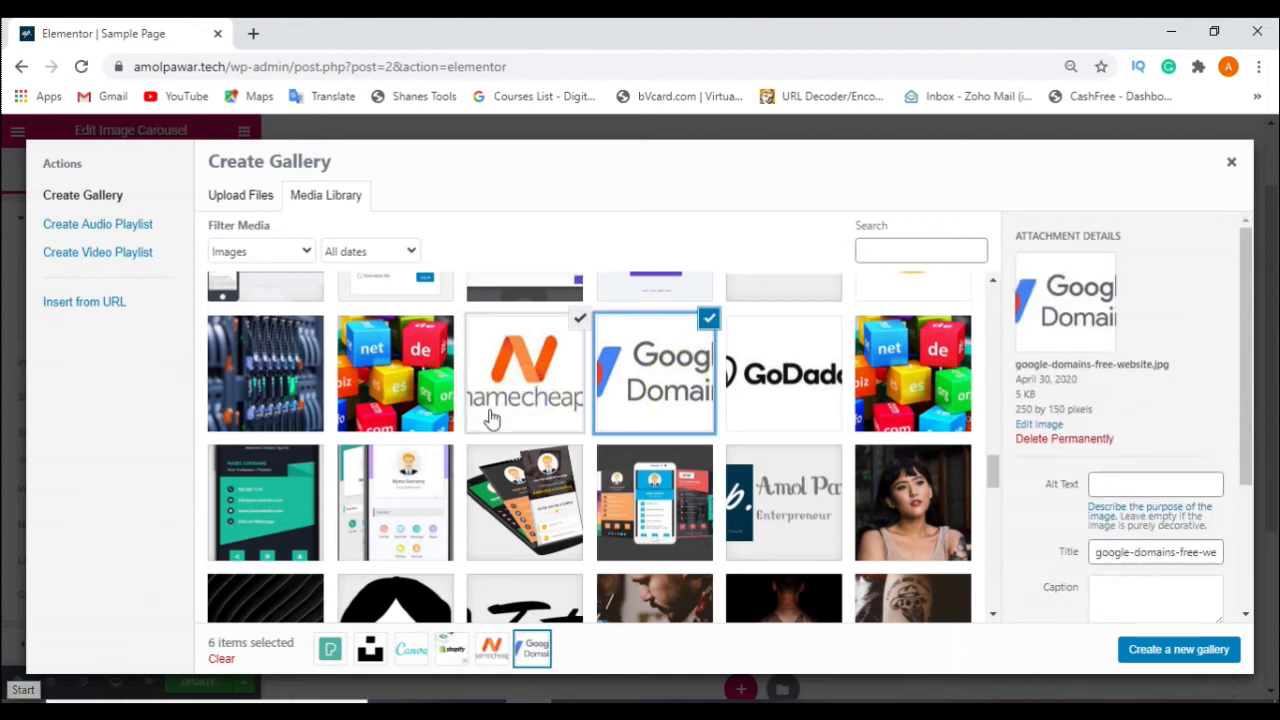
{"action": "left_click", "coordinate": [1165, 652]}
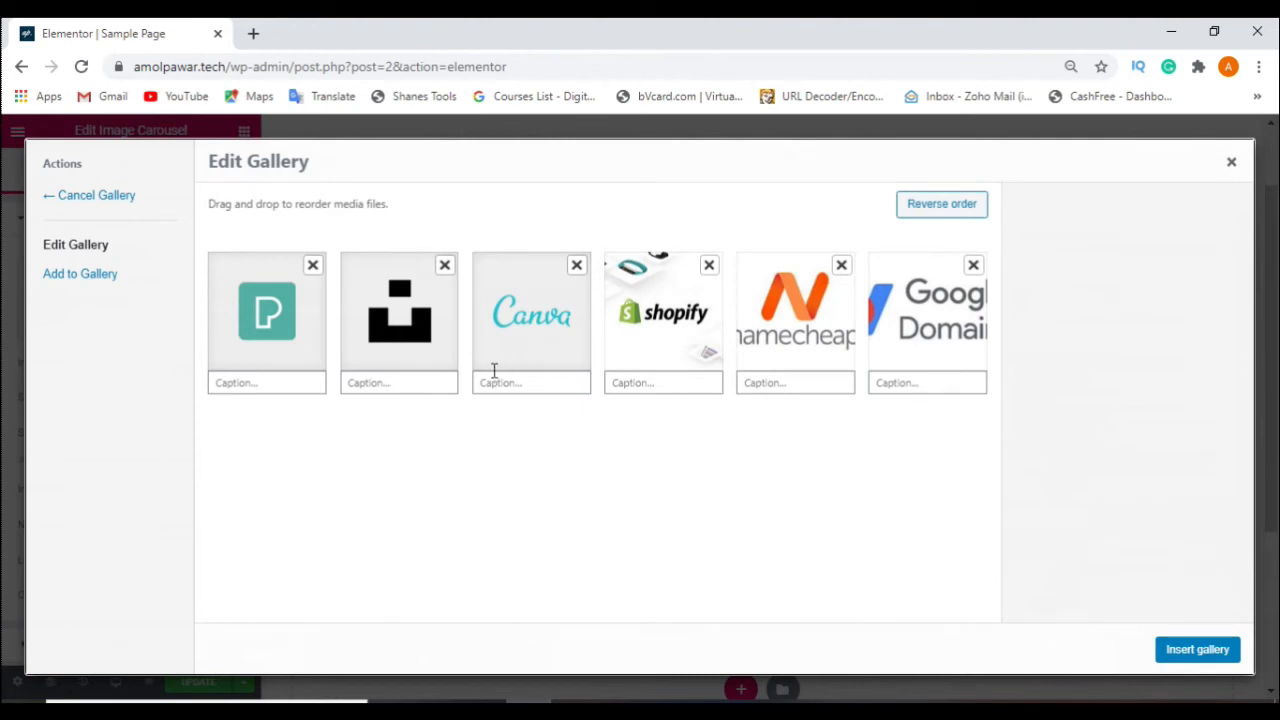
Caption the Pexels logo "Pixel" and the black Unsplash logo "Uplash"
{"action": "left_click", "coordinate": [301, 386]}
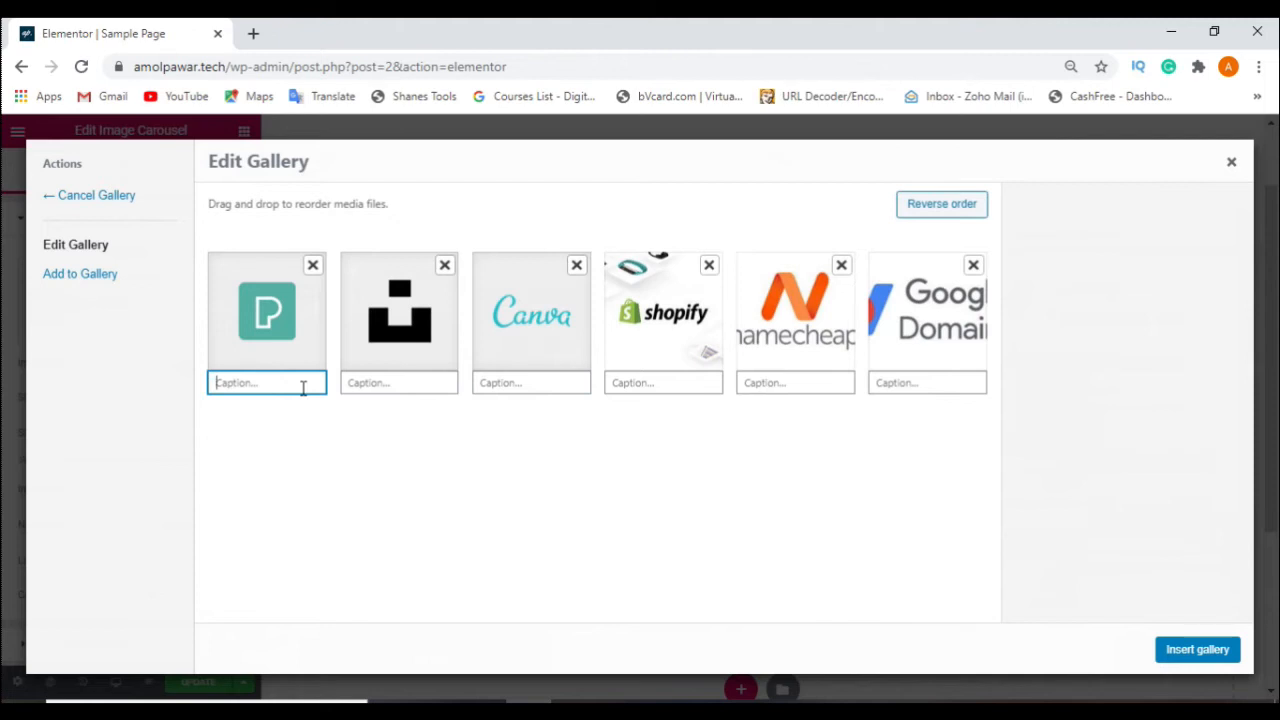
{"action": "type", "text": "Pixel"}
{"action": "key", "text": "Tab"}
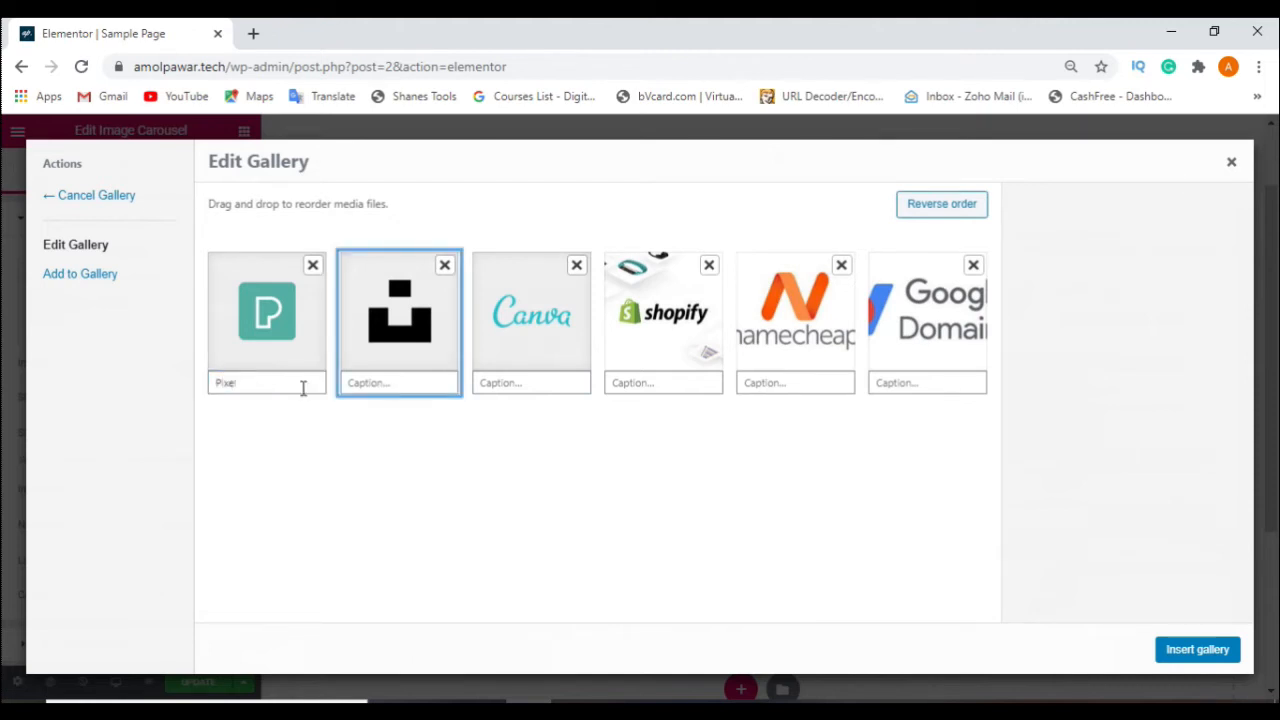
{"action": "left_click", "coordinate": [366, 382]}
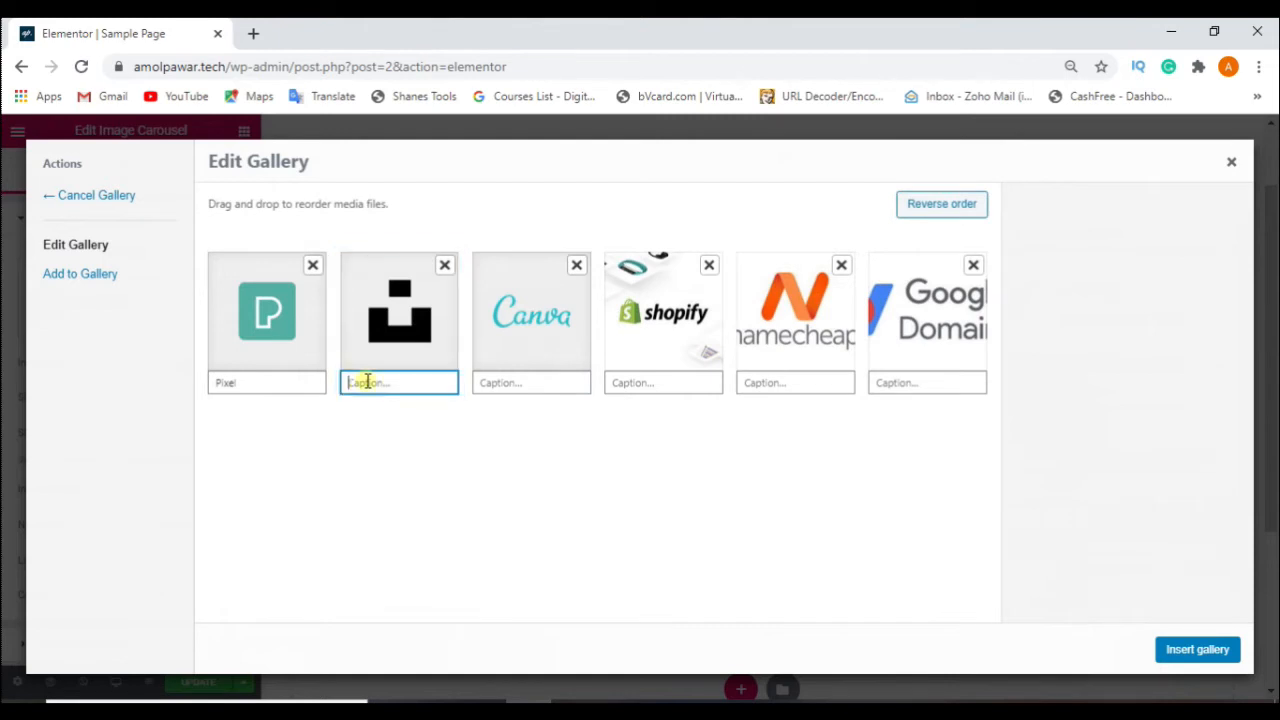
{"action": "type", "text": "Unsplash"}
{"action": "key", "text": "Tab"}
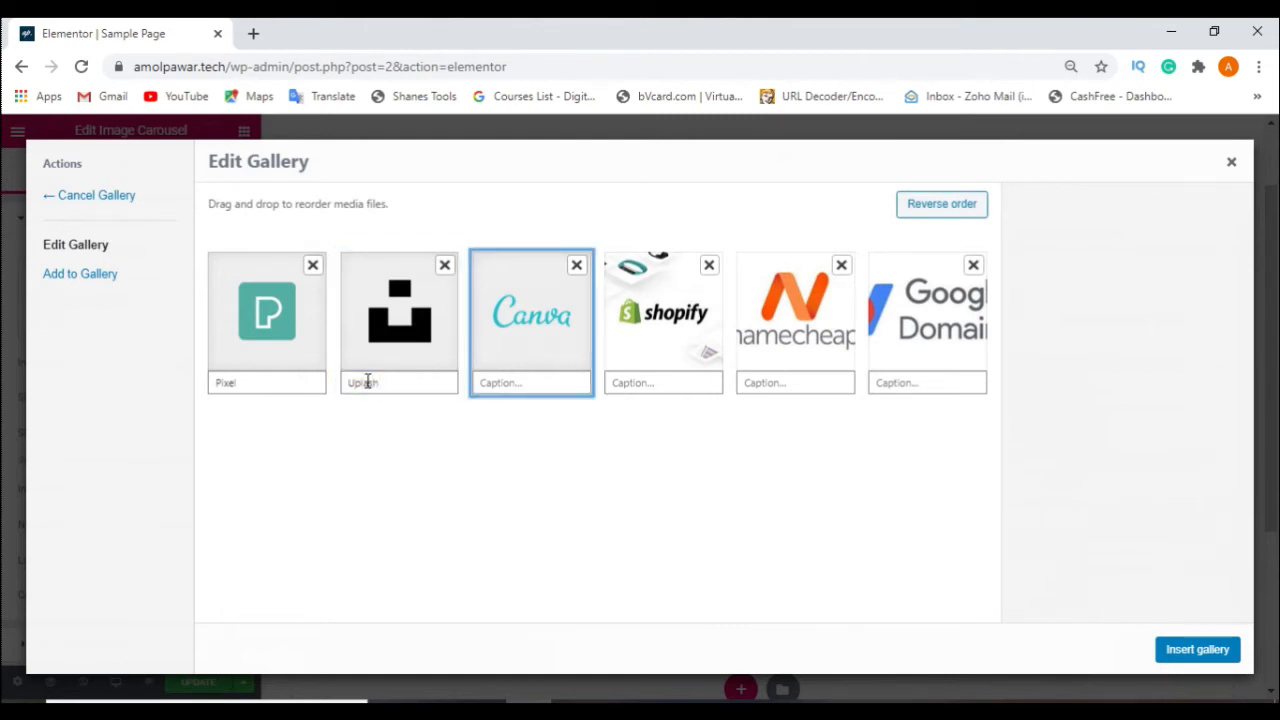
Caption the Canva logo "canva" and the Shopify image "Shopify"
{"action": "left_click", "coordinate": [512, 381]}
{"action": "type", "text": "canva"}
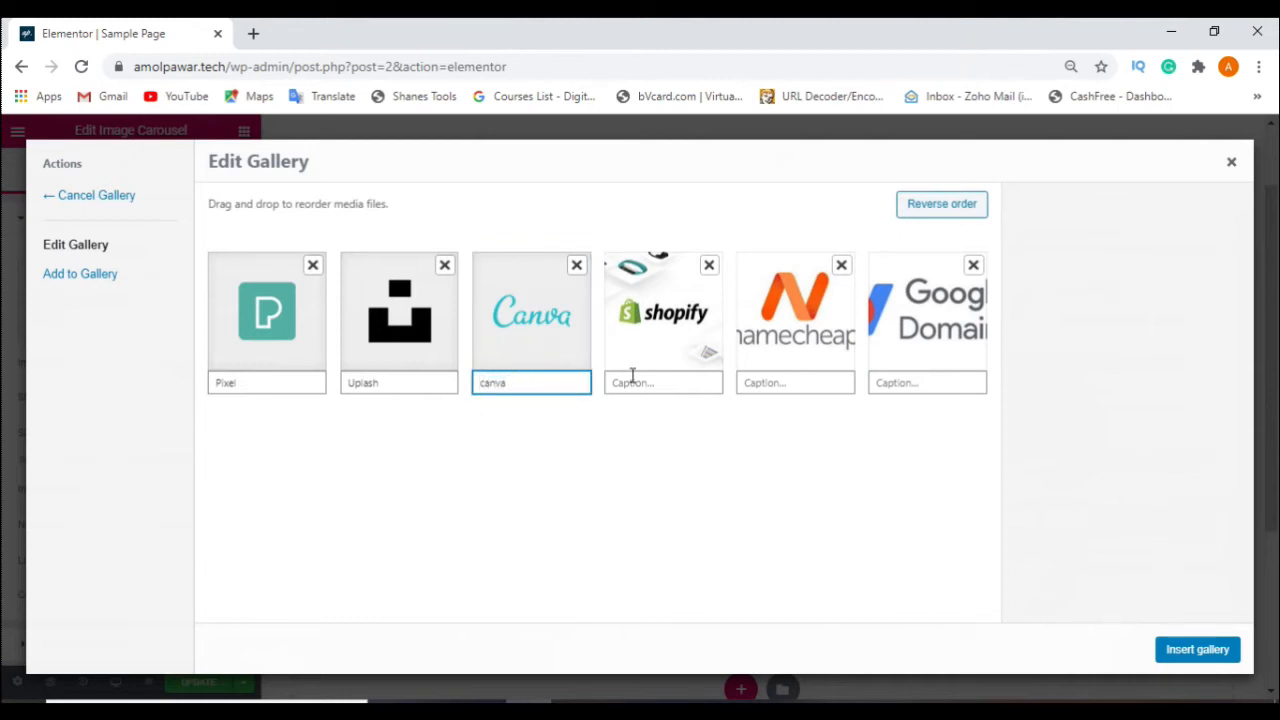
{"action": "left_click", "coordinate": [702, 382]}
{"action": "type", "text": "S"}
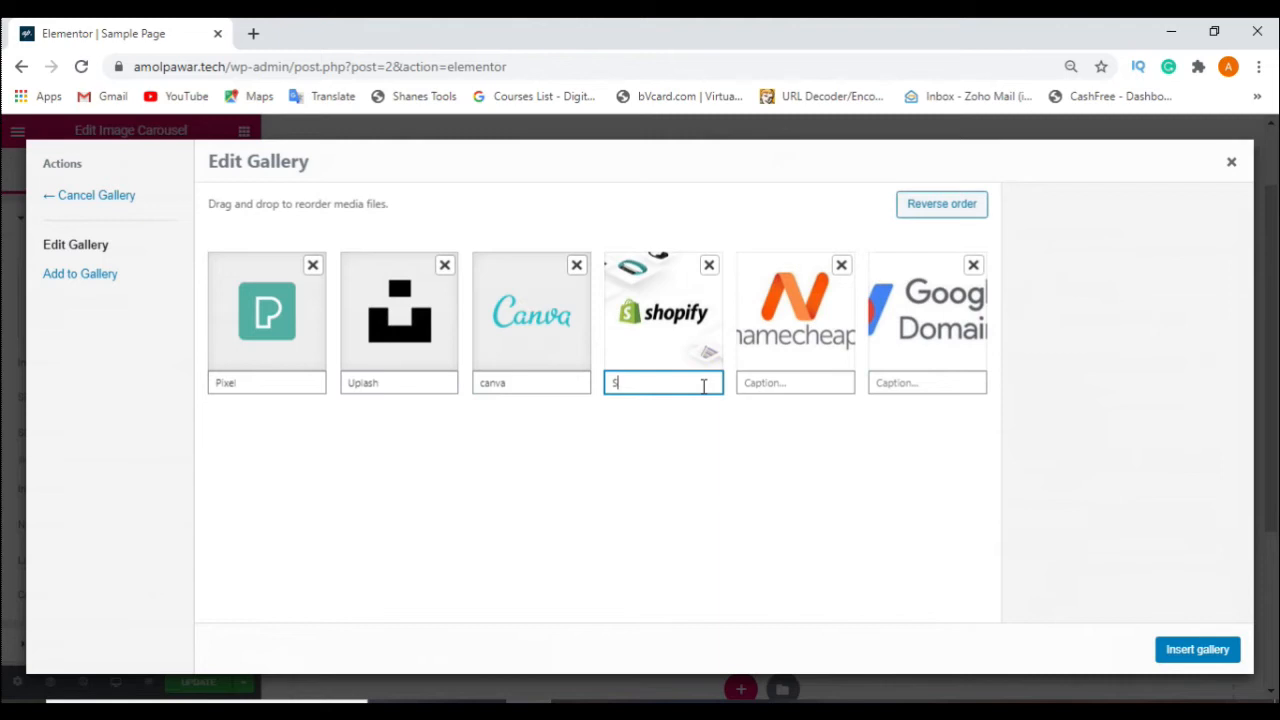
{"action": "type", "text": "hopify"}
{"action": "key", "text": "Tab"}
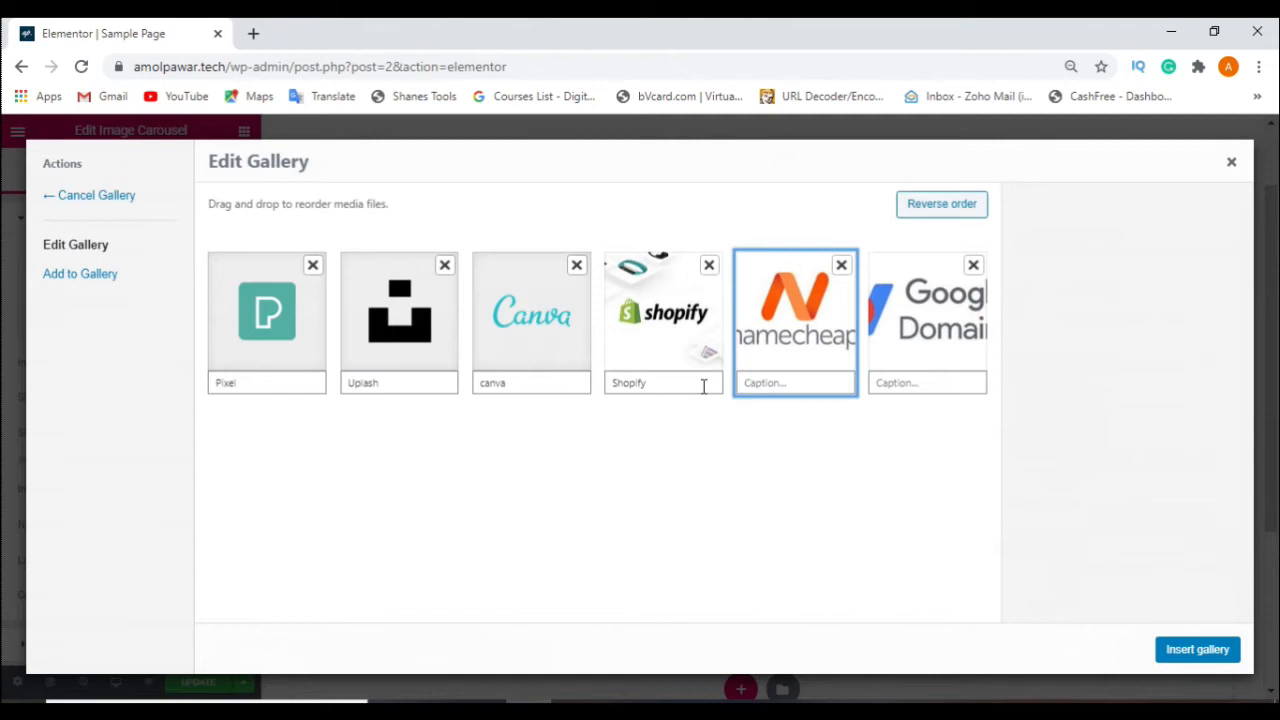
Caption the Namecheap logo "NAmecheap" and the Google Domains image "Google domail", and insert the gallery into the carousel
{"action": "left_click", "coordinate": [783, 384]}
{"action": "type", "text": "NAmecheap"}
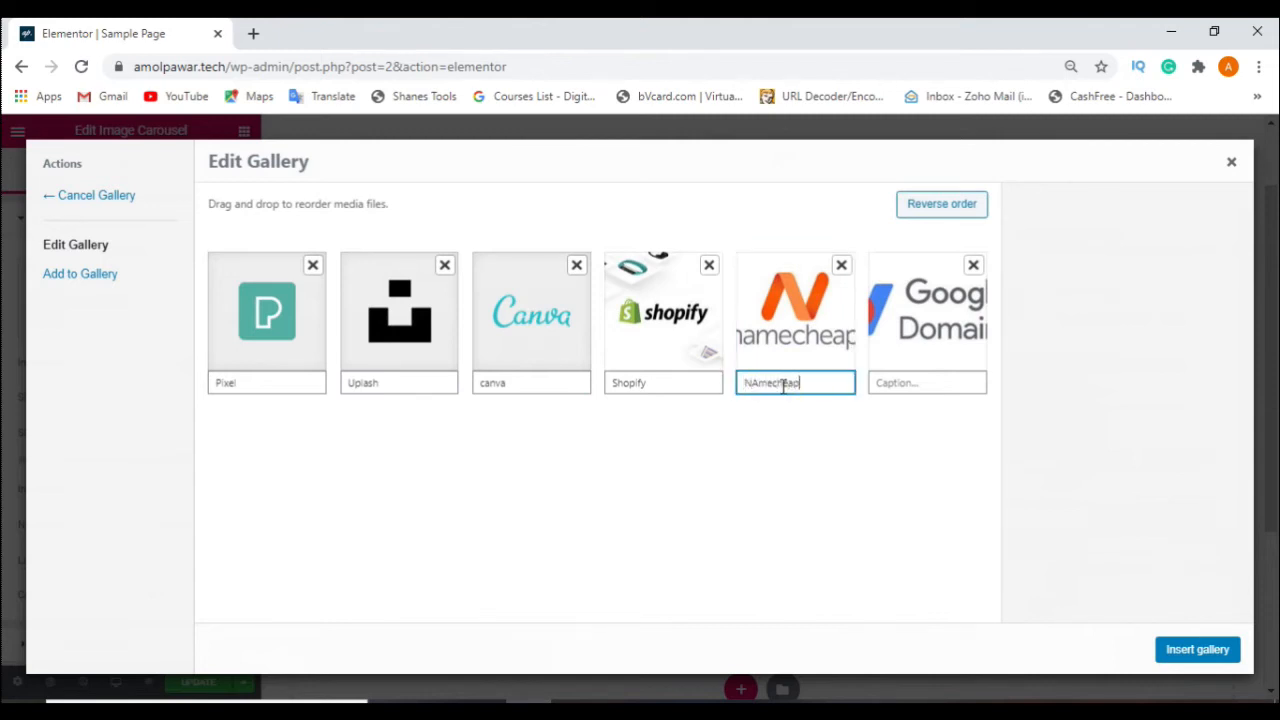
{"action": "key", "text": "Tab"}
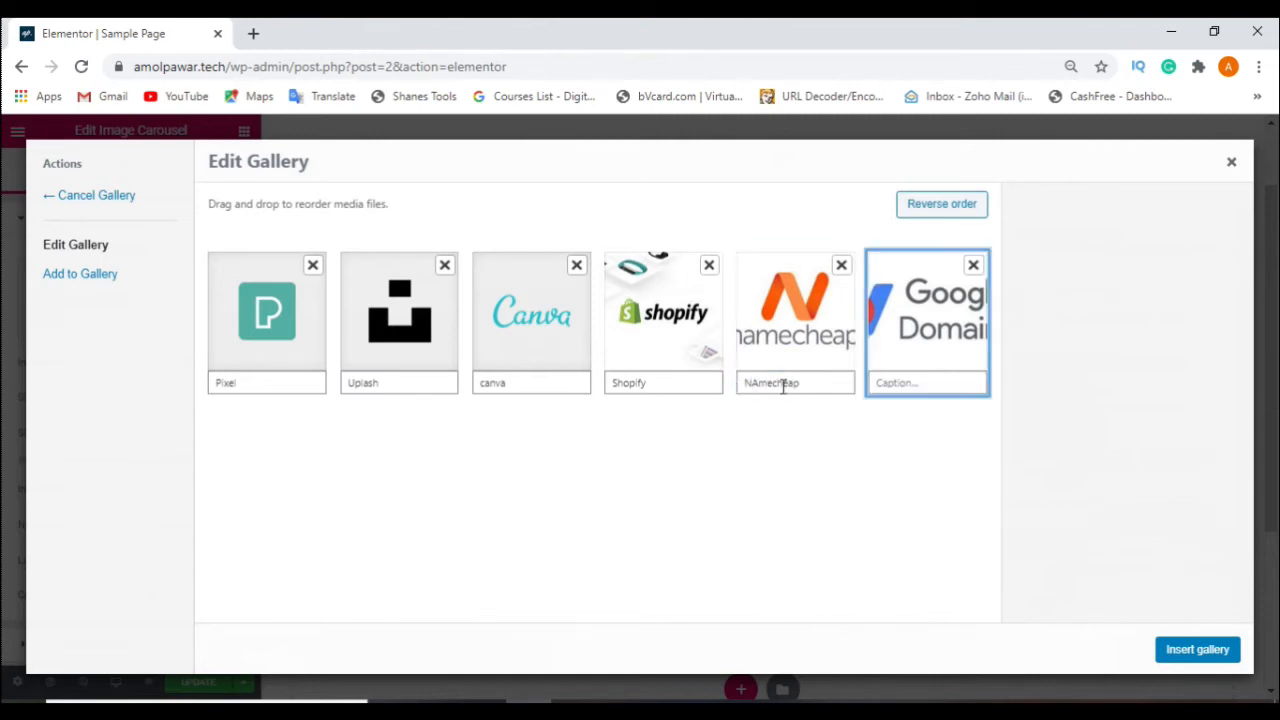
{"action": "left_click", "coordinate": [893, 383]}
{"action": "type", "text": "Google"}
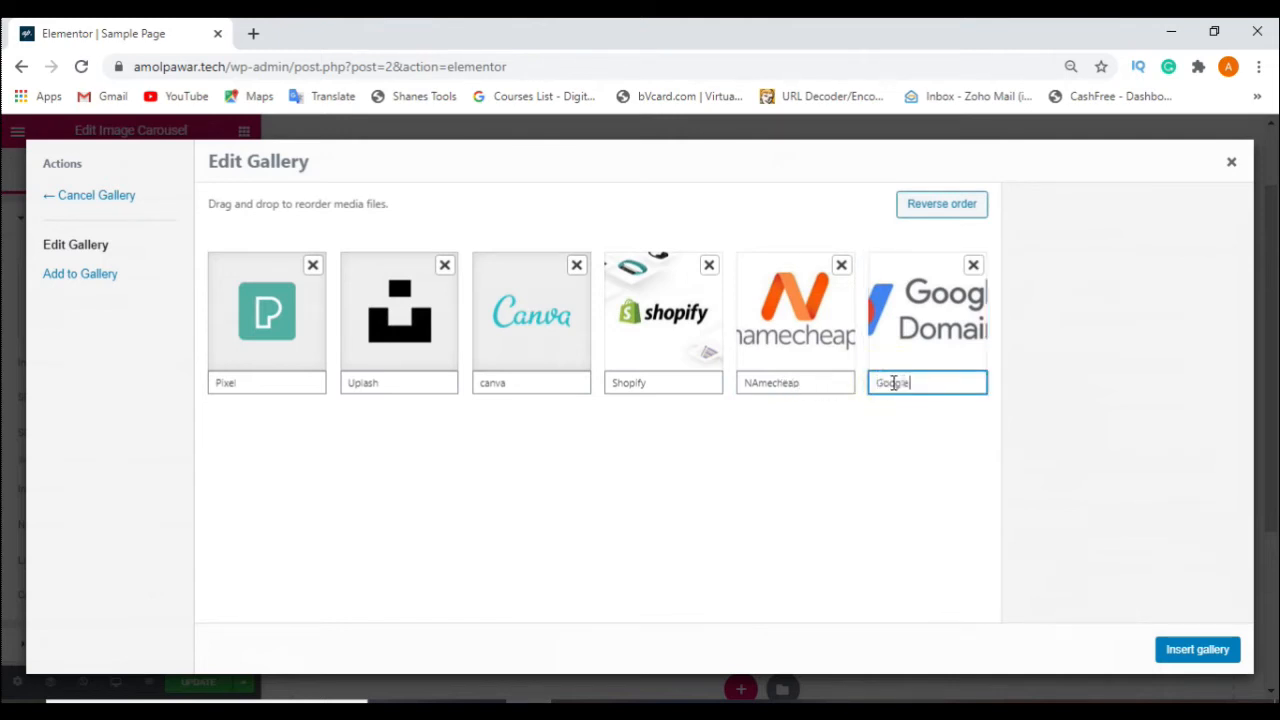
{"action": "type", "text": " domail"}
{"action": "left_click", "coordinate": [1213, 663]}
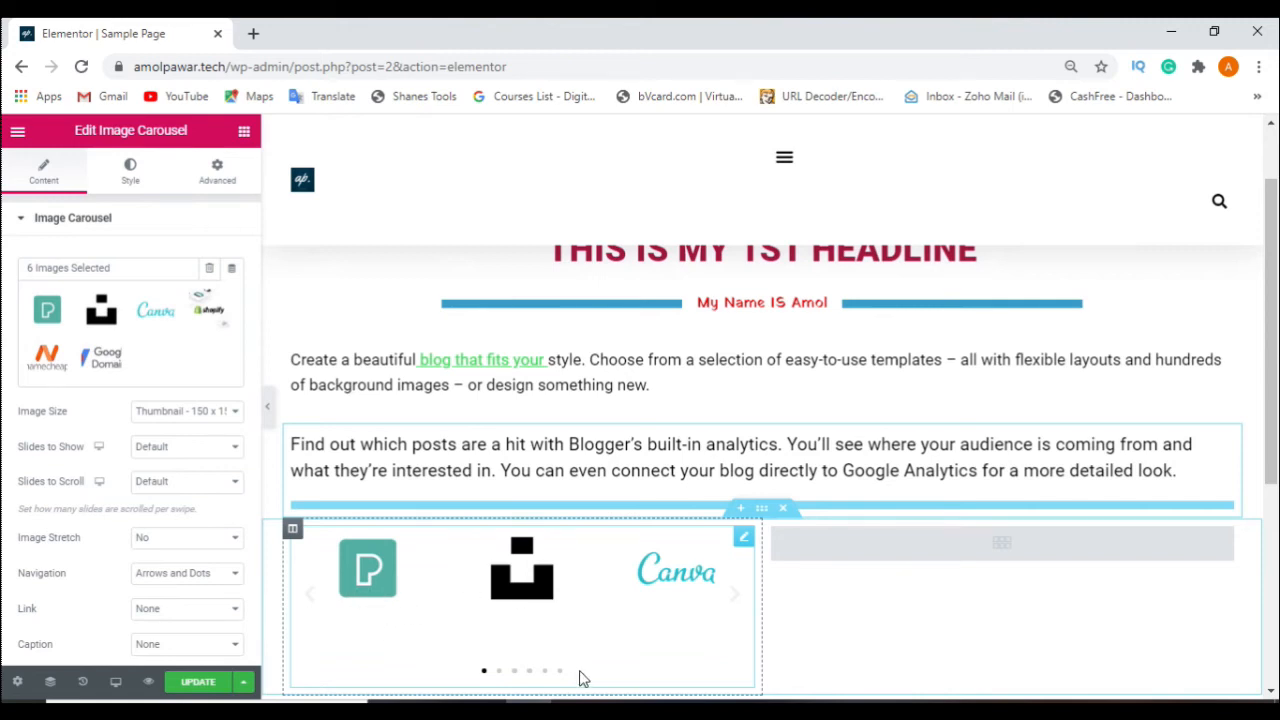
Browse the carousel's slides forwards and backwards to examine how the logo images rotate
{"action": "left_click", "coordinate": [731, 606]}
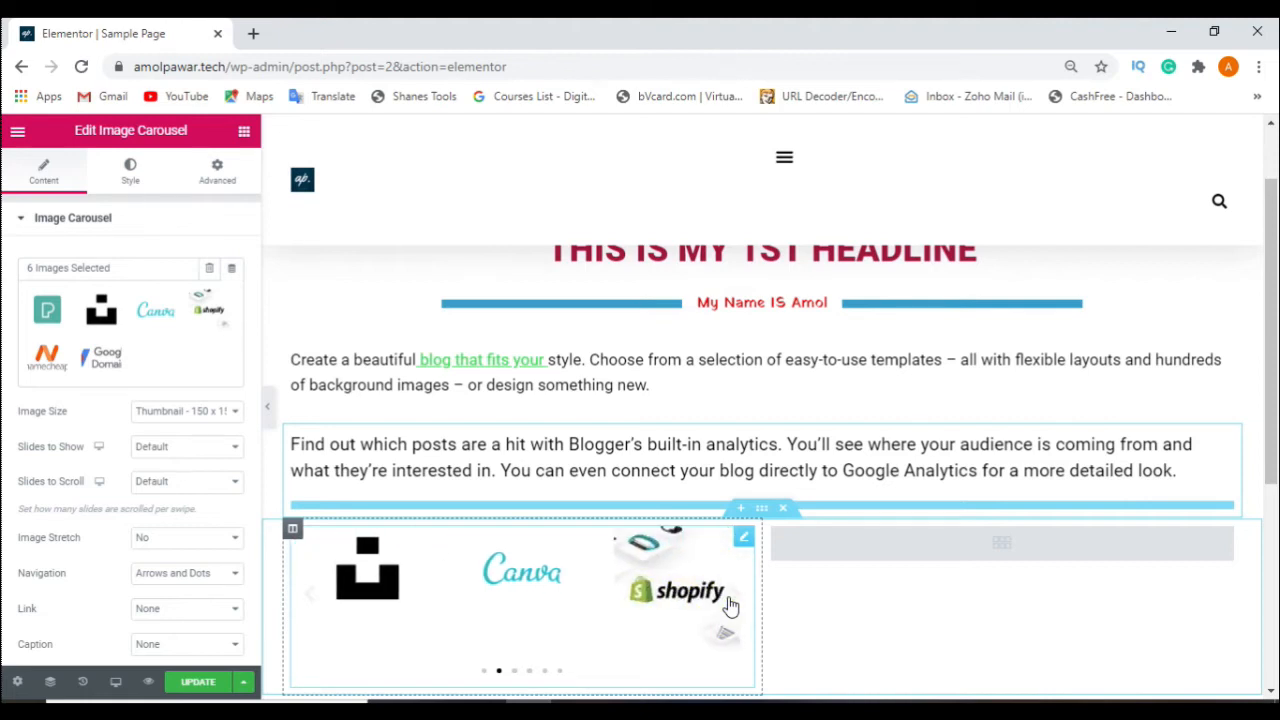
{"action": "left_click", "coordinate": [731, 606]}
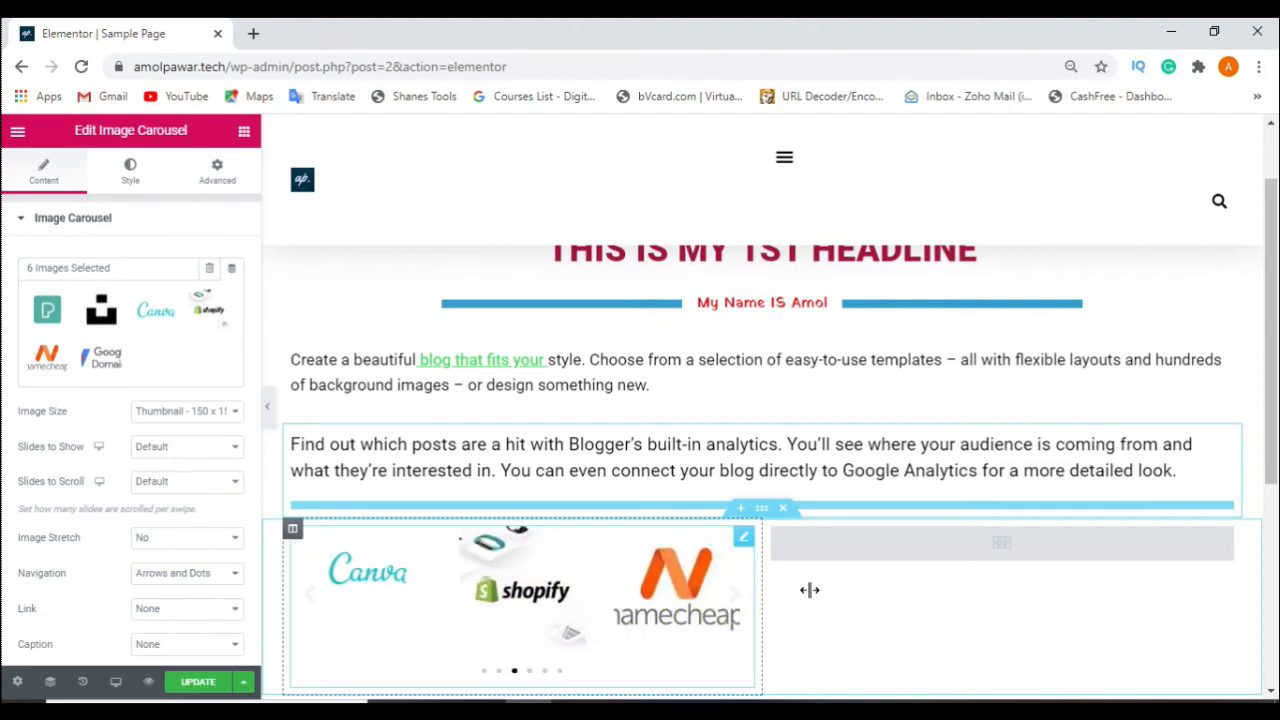
{"action": "scroll", "coordinate": [809, 590], "scroll_direction": "up", "scroll_amount": 2}
{"action": "scroll", "coordinate": [866, 597], "scroll_direction": "down", "scroll_amount": 5}
{"action": "scroll", "coordinate": [789, 420], "scroll_direction": "up", "scroll_amount": 2}
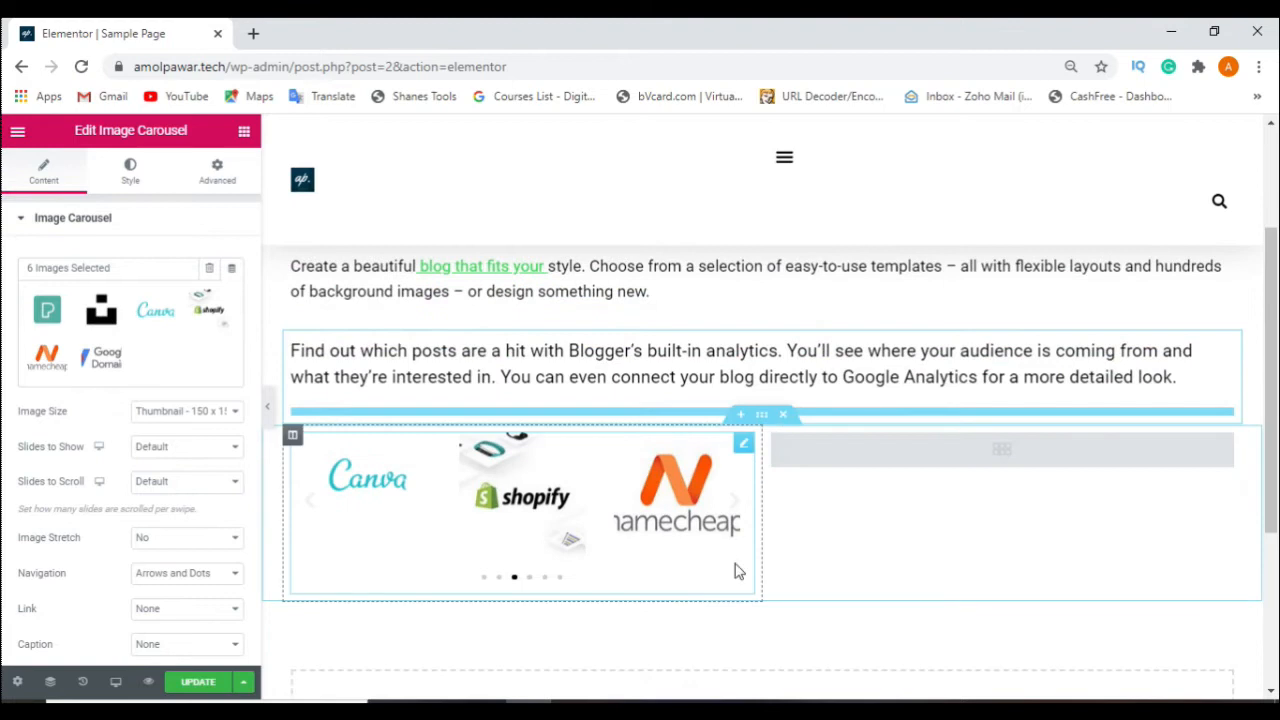
{"action": "left_click", "coordinate": [733, 507]}
{"action": "left_click", "coordinate": [733, 507]}
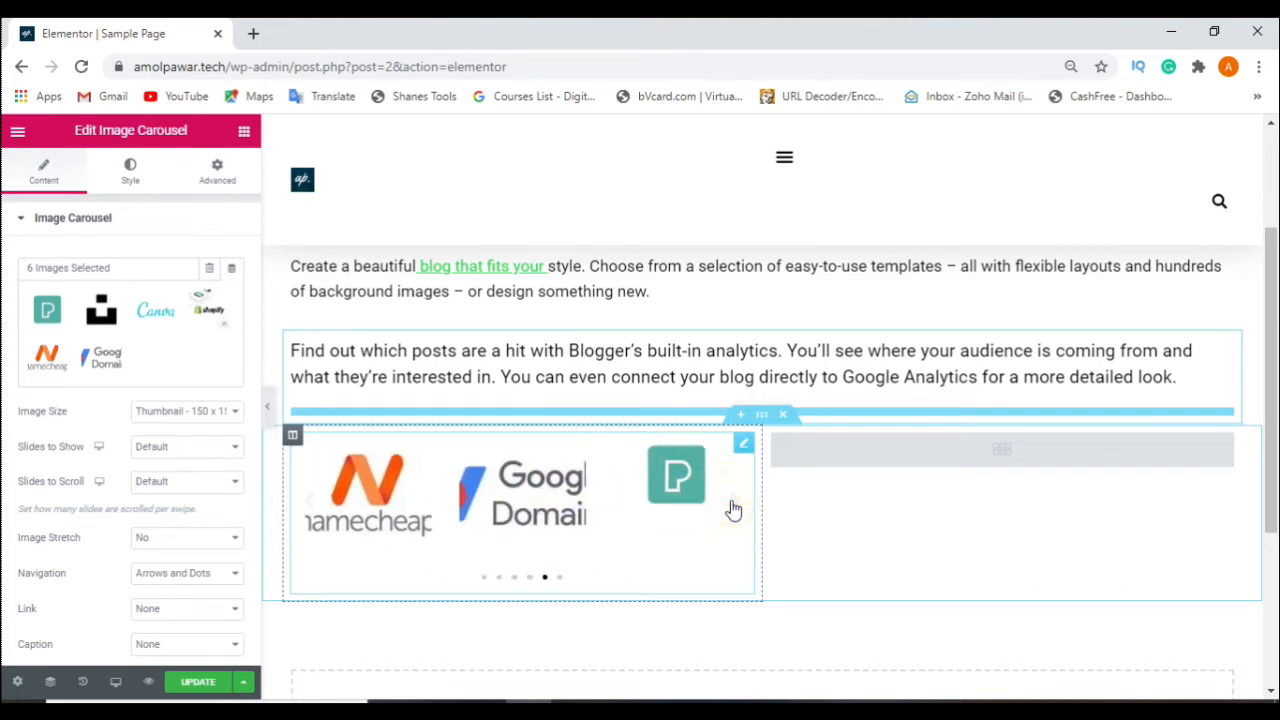
{"action": "left_click", "coordinate": [733, 508]}
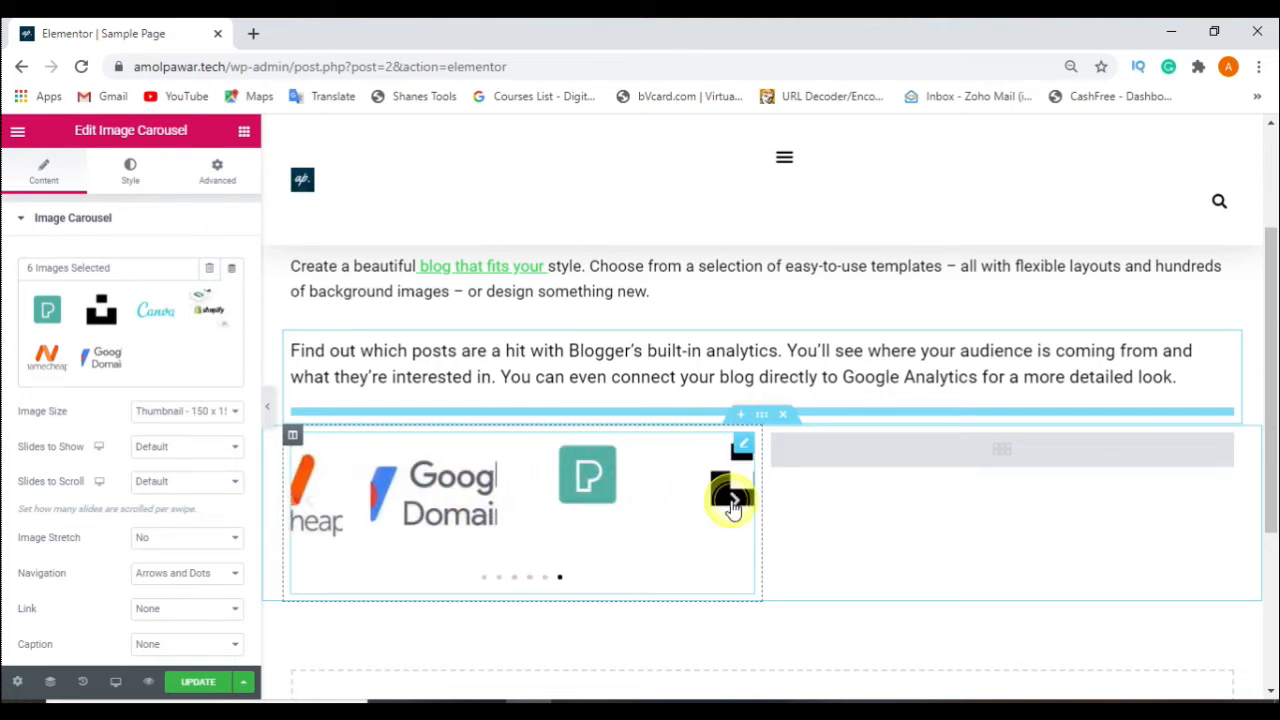
{"action": "left_click", "coordinate": [311, 510]}
{"action": "left_click", "coordinate": [311, 510]}
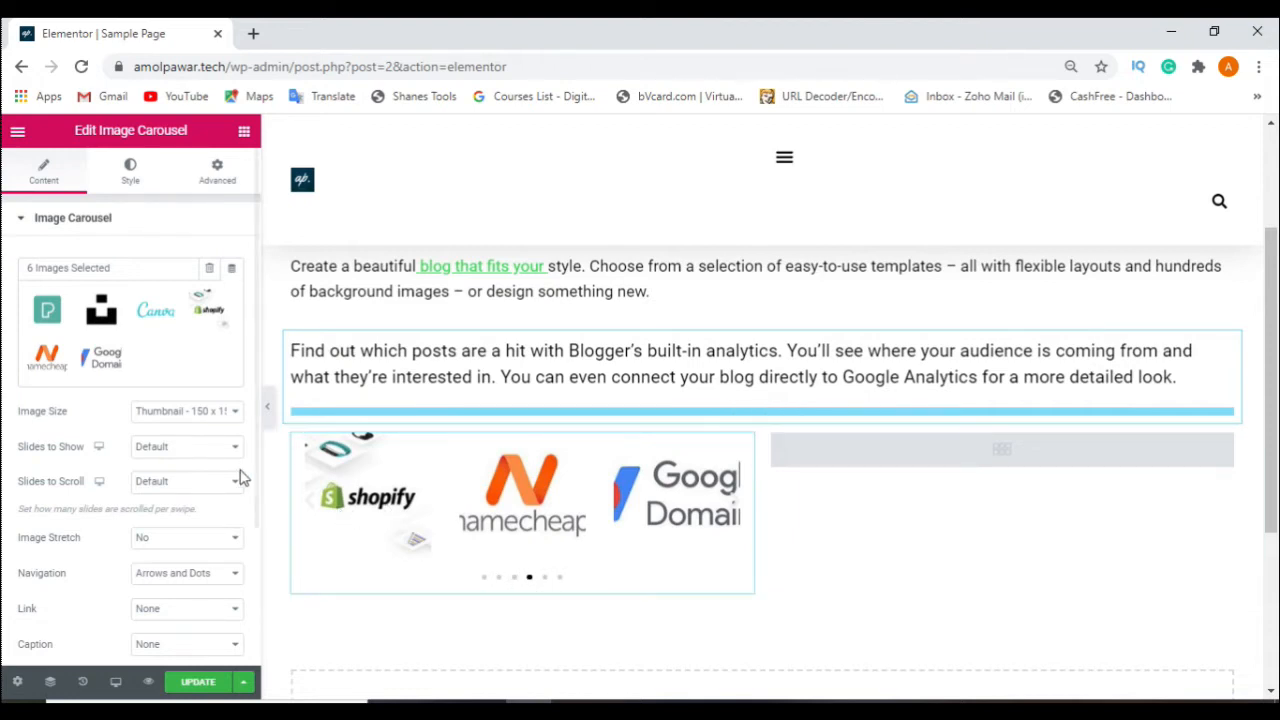
Try the Medium 300 x 300 and Large 1024 x 1024 image sizes on the carousel, and return it to the 150-pixel Thumbnail size
{"action": "left_click", "coordinate": [202, 420]}
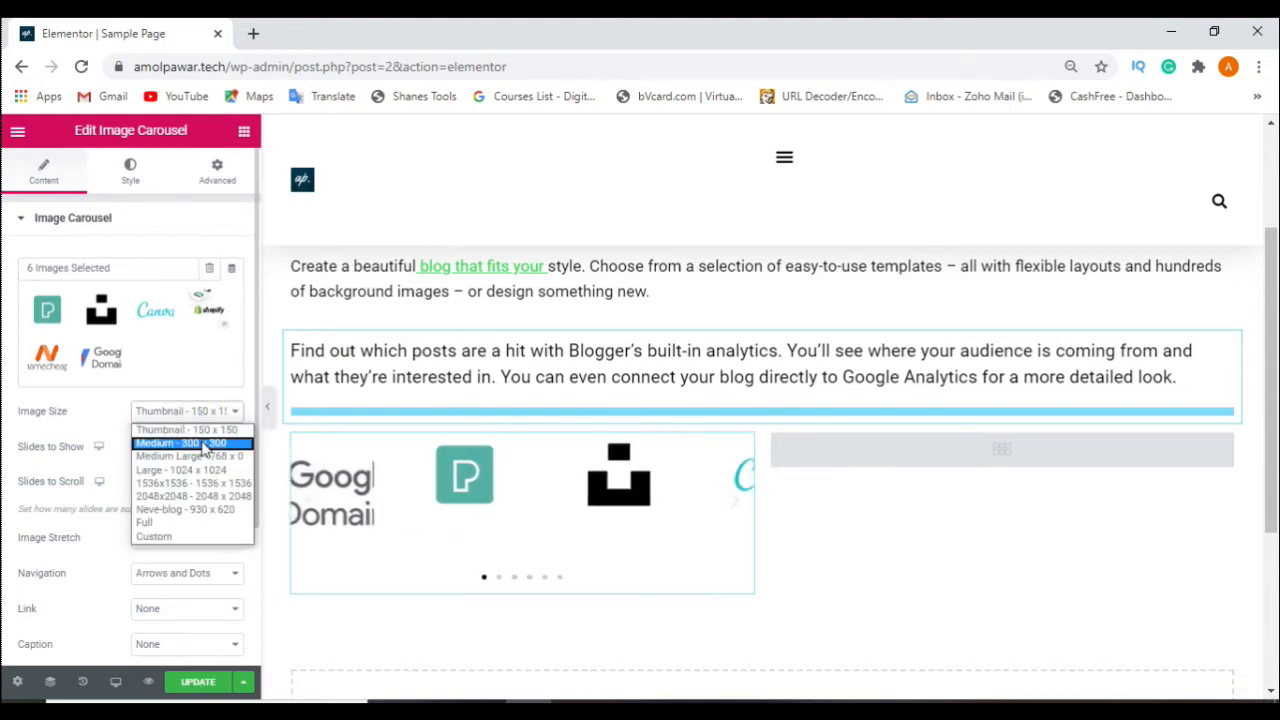
{"action": "left_click", "coordinate": [204, 444]}
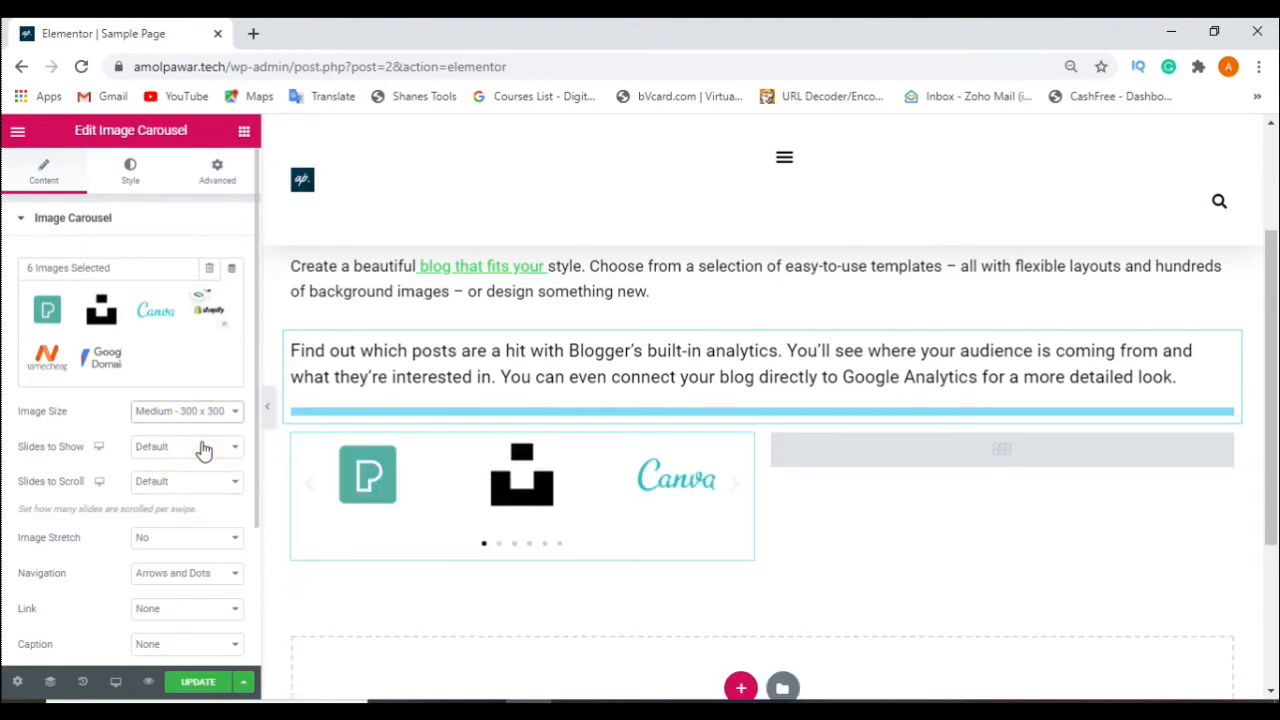
{"action": "left_click", "coordinate": [212, 414]}
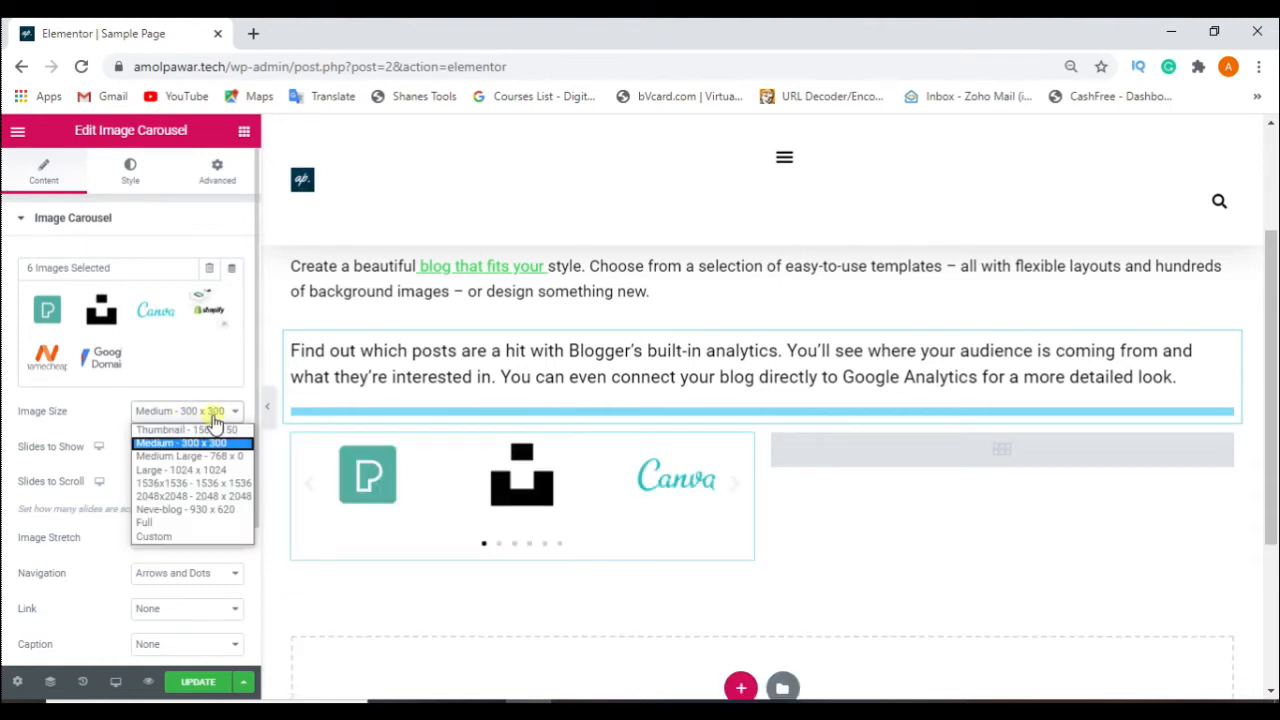
{"action": "left_click", "coordinate": [205, 470]}
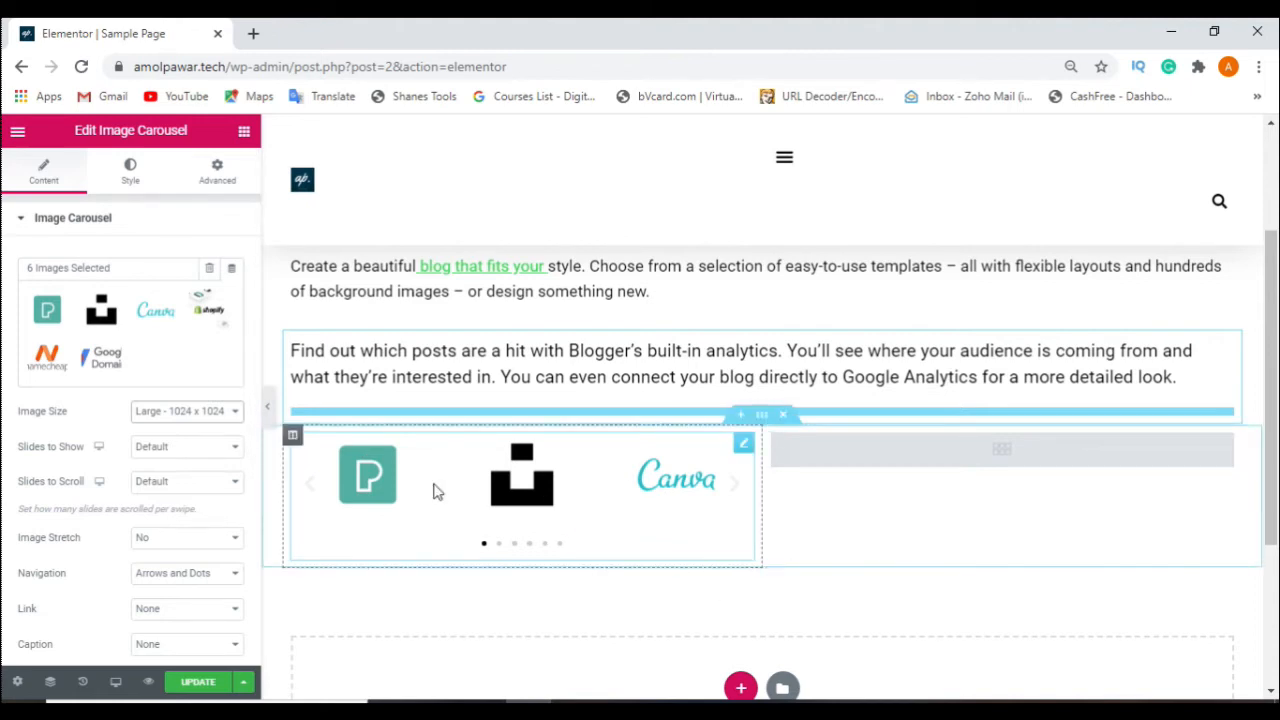
{"action": "left_click", "coordinate": [232, 422]}
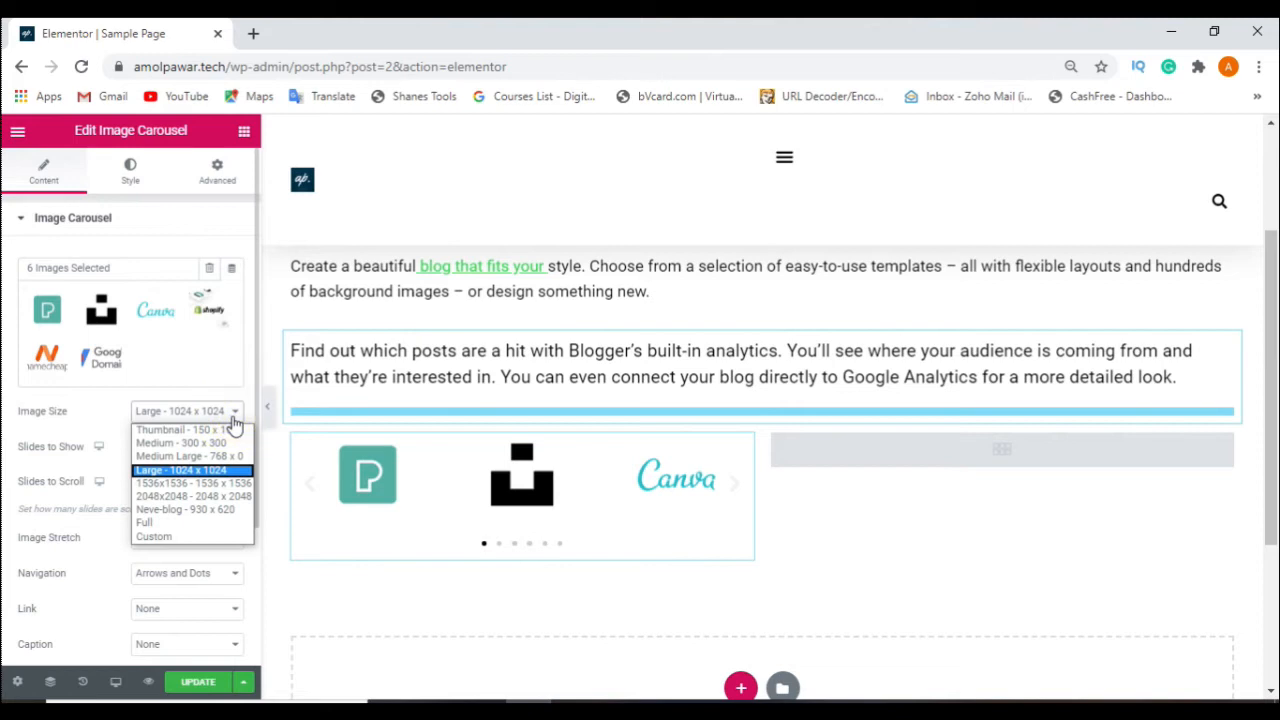
{"action": "left_click", "coordinate": [234, 430]}
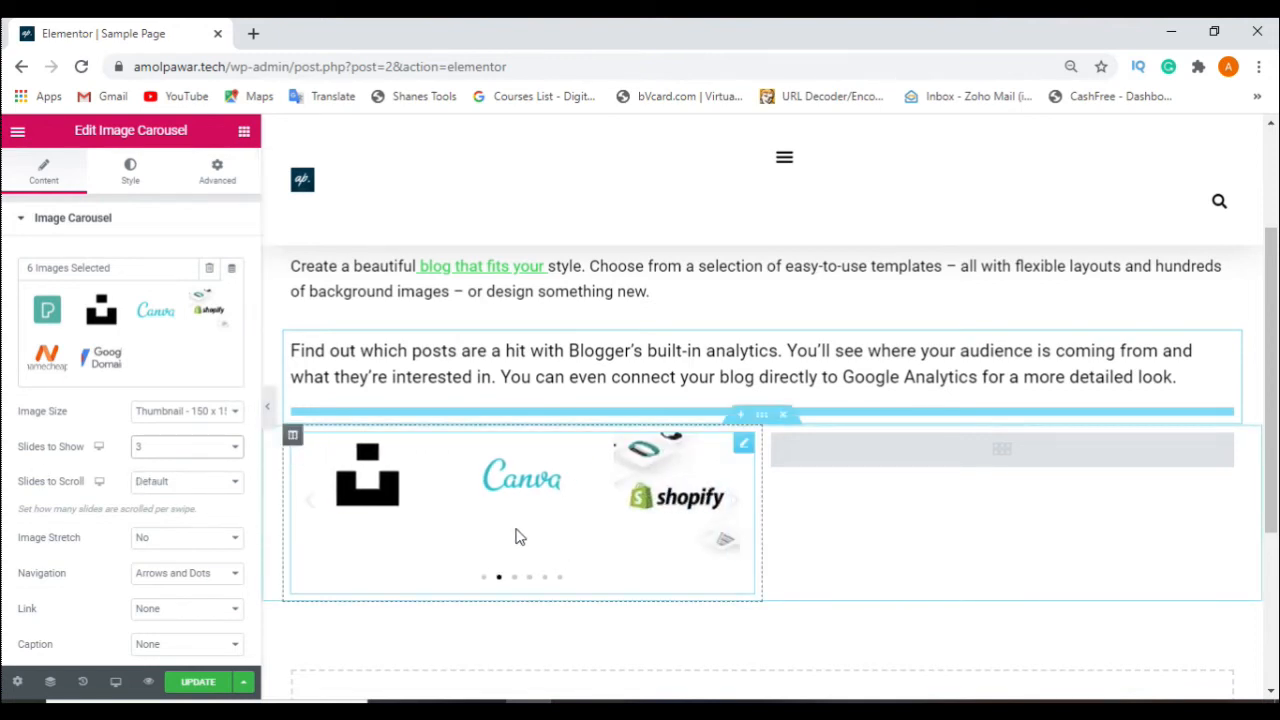
Try showing 1 and 2 slides at once in the carousel, and set the slides to show to 3
{"action": "left_click", "coordinate": [206, 449]}
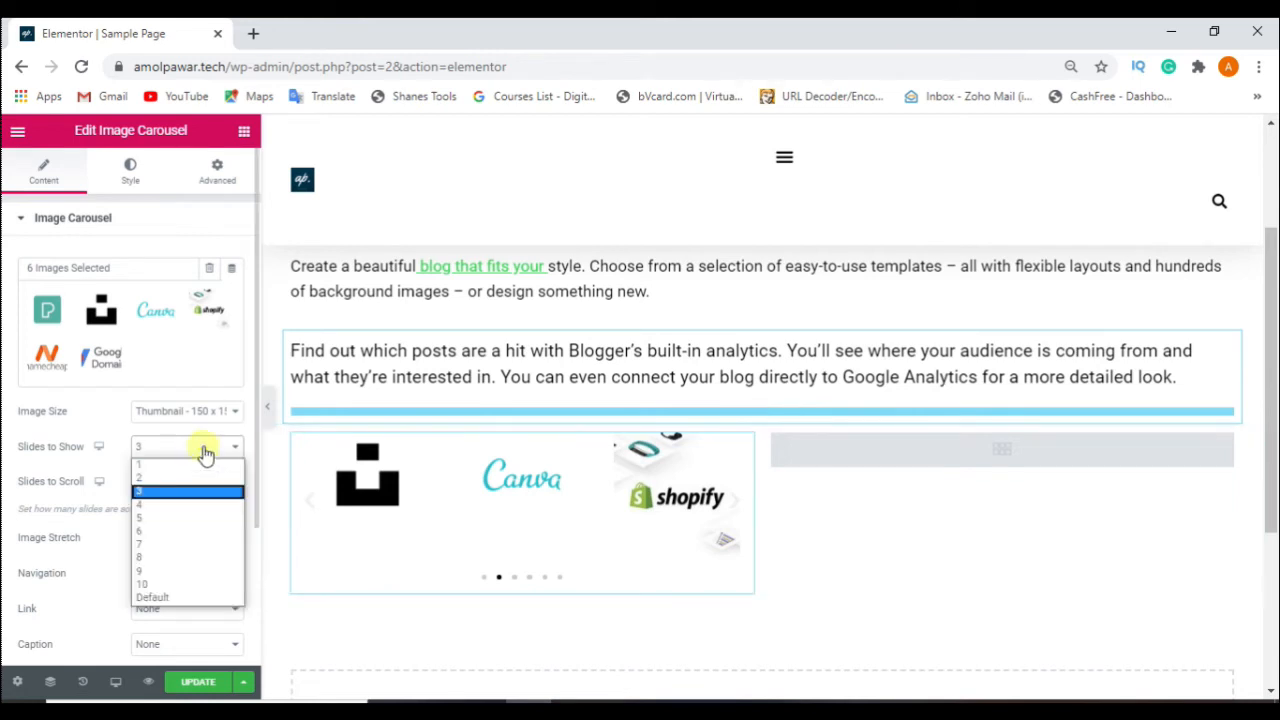
{"action": "left_click", "coordinate": [196, 474]}
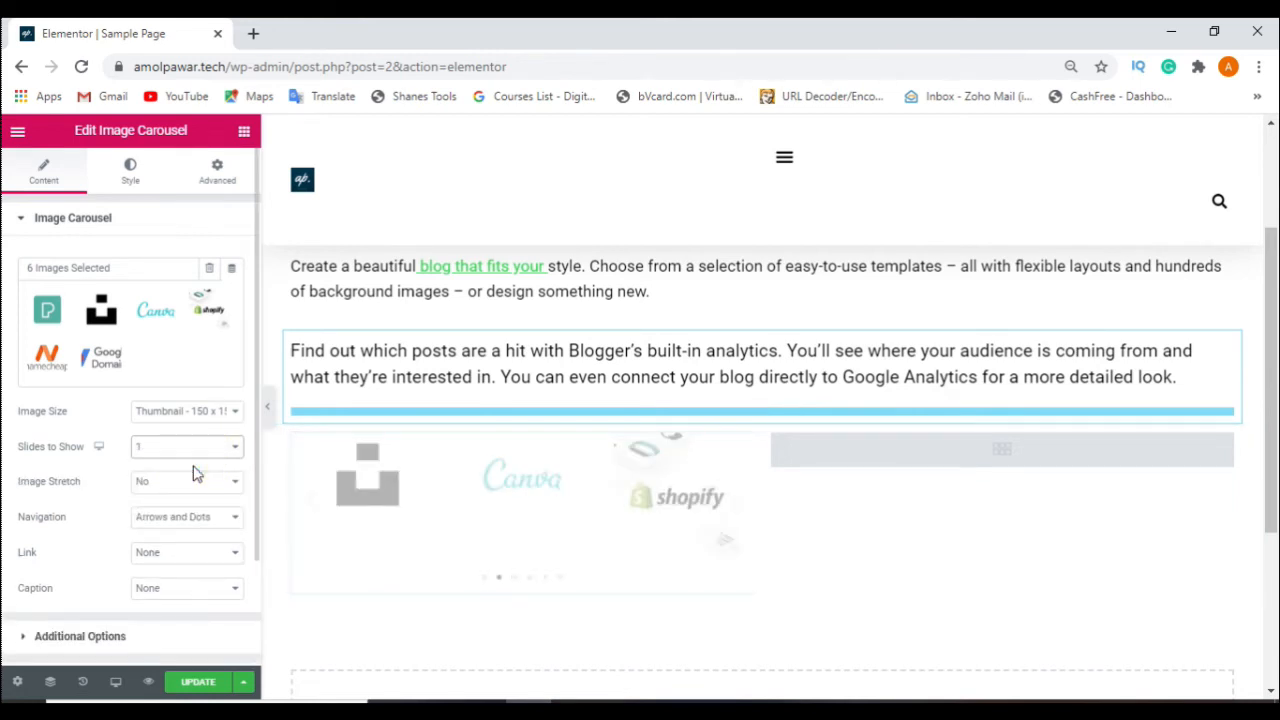
{"action": "left_click", "coordinate": [237, 448]}
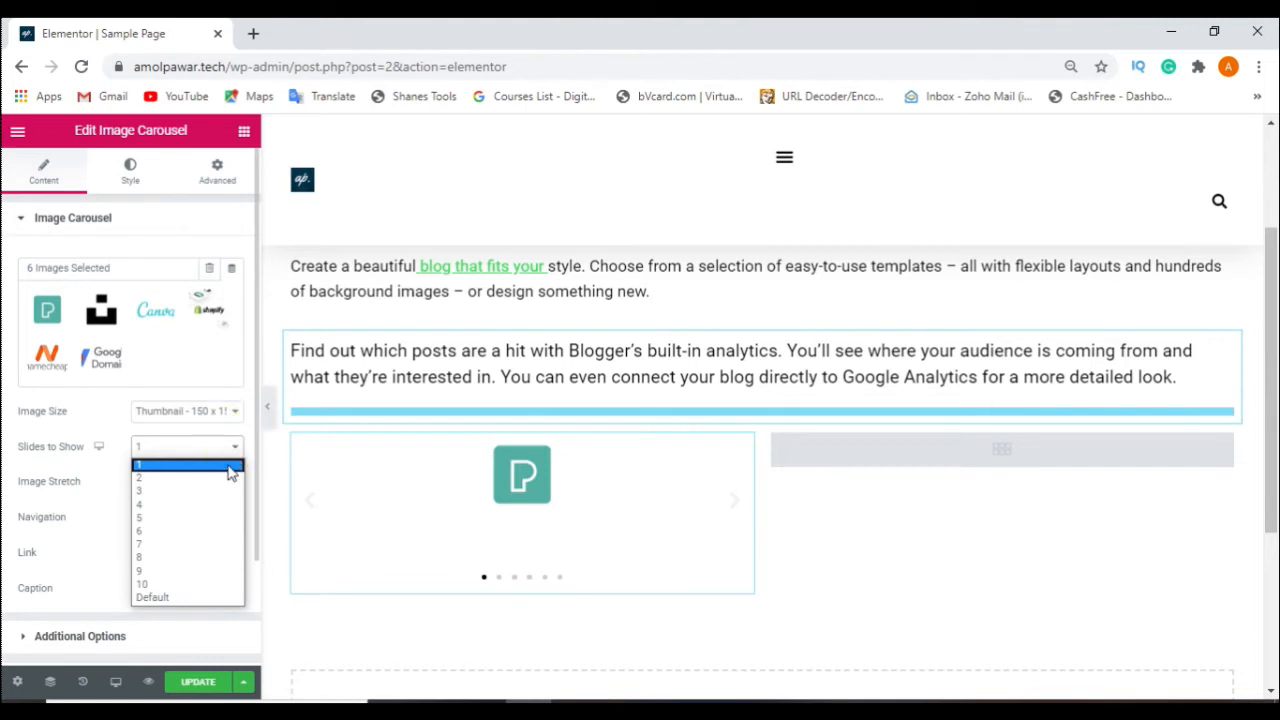
{"action": "left_click", "coordinate": [227, 478]}
{"action": "left_click", "coordinate": [230, 450]}
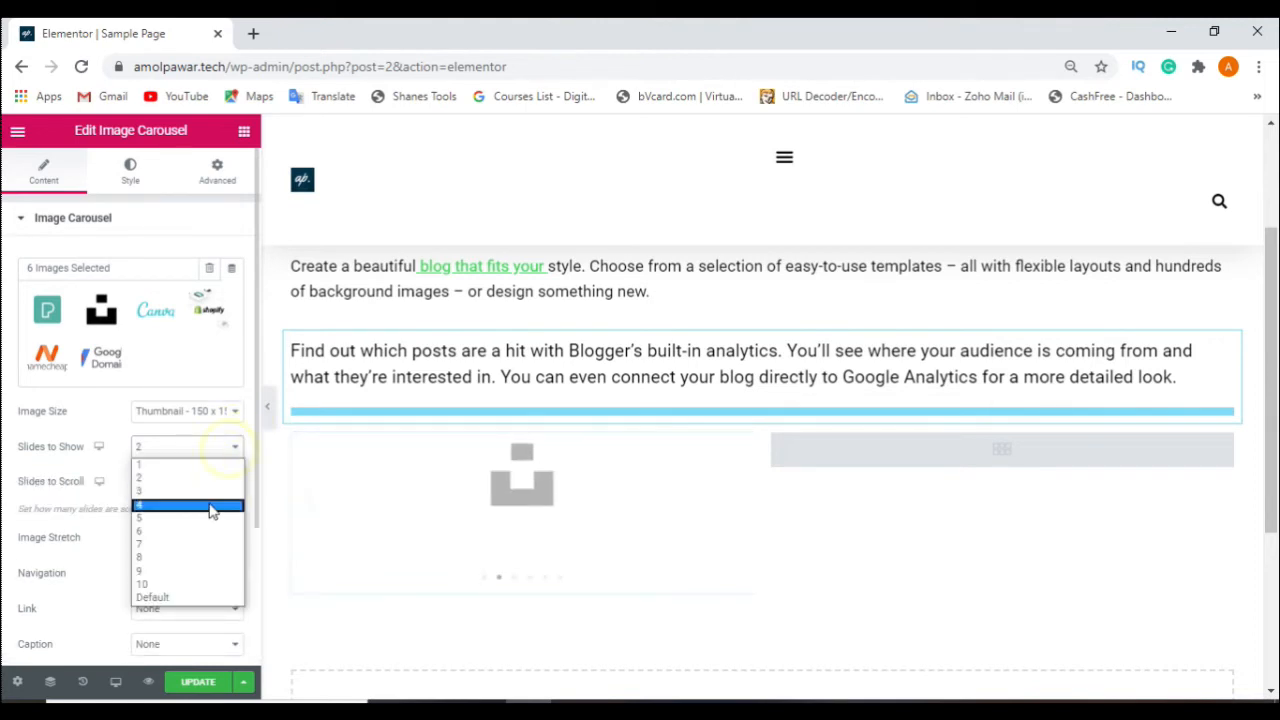
{"action": "left_click", "coordinate": [212, 491]}
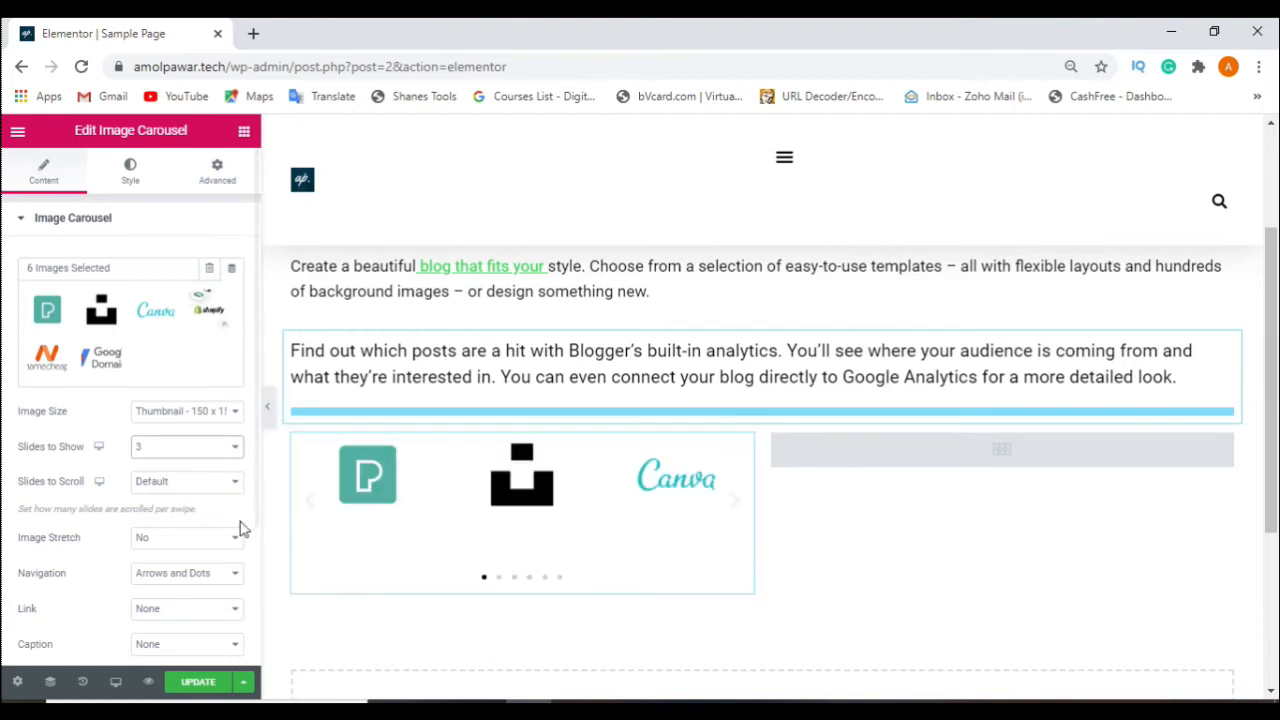
Try scrolling 3 slides per swipe in the carousel, and set the slides to scroll to 1
{"action": "left_click", "coordinate": [200, 484]}
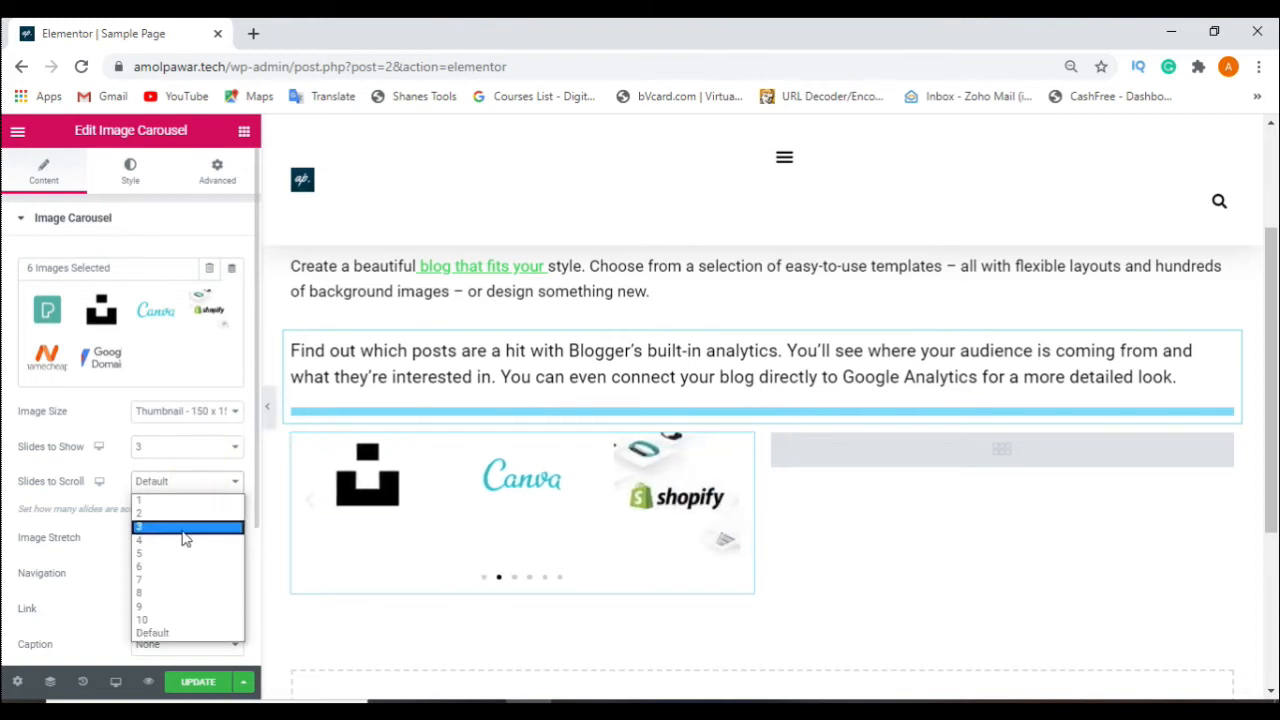
{"action": "left_click", "coordinate": [185, 527]}
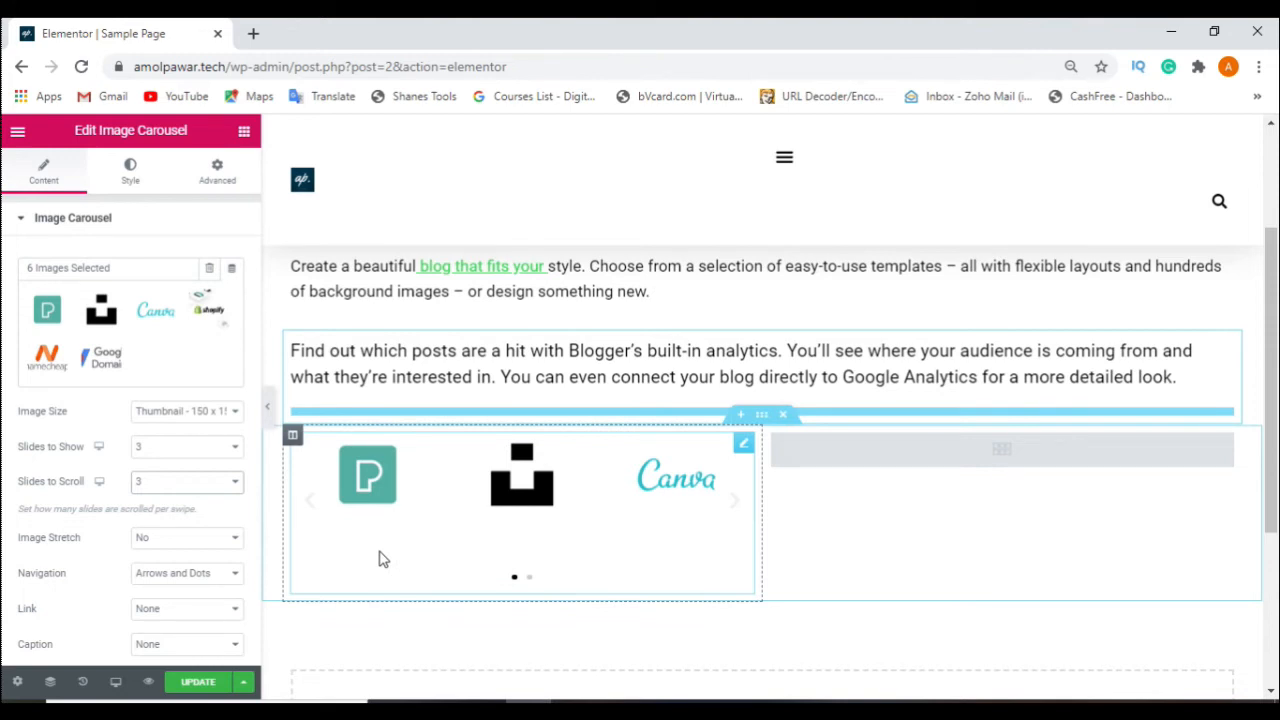
{"action": "left_click", "coordinate": [231, 484]}
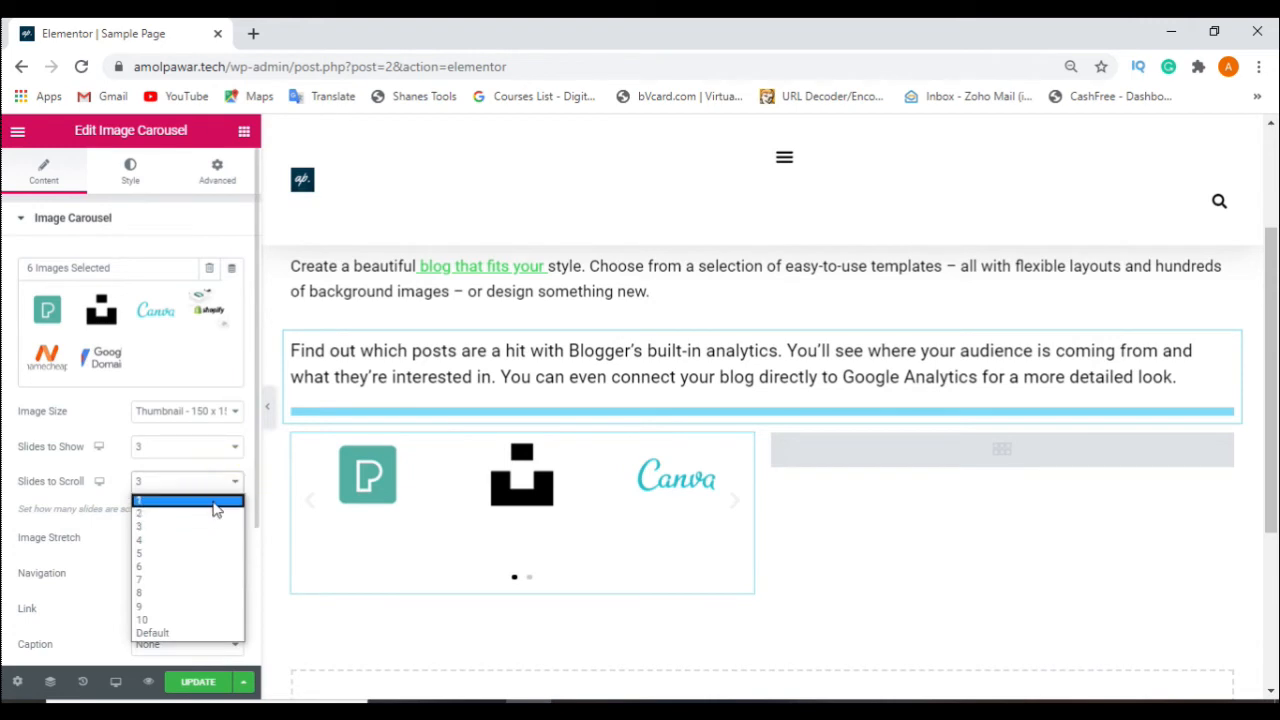
{"action": "left_click", "coordinate": [213, 501]}
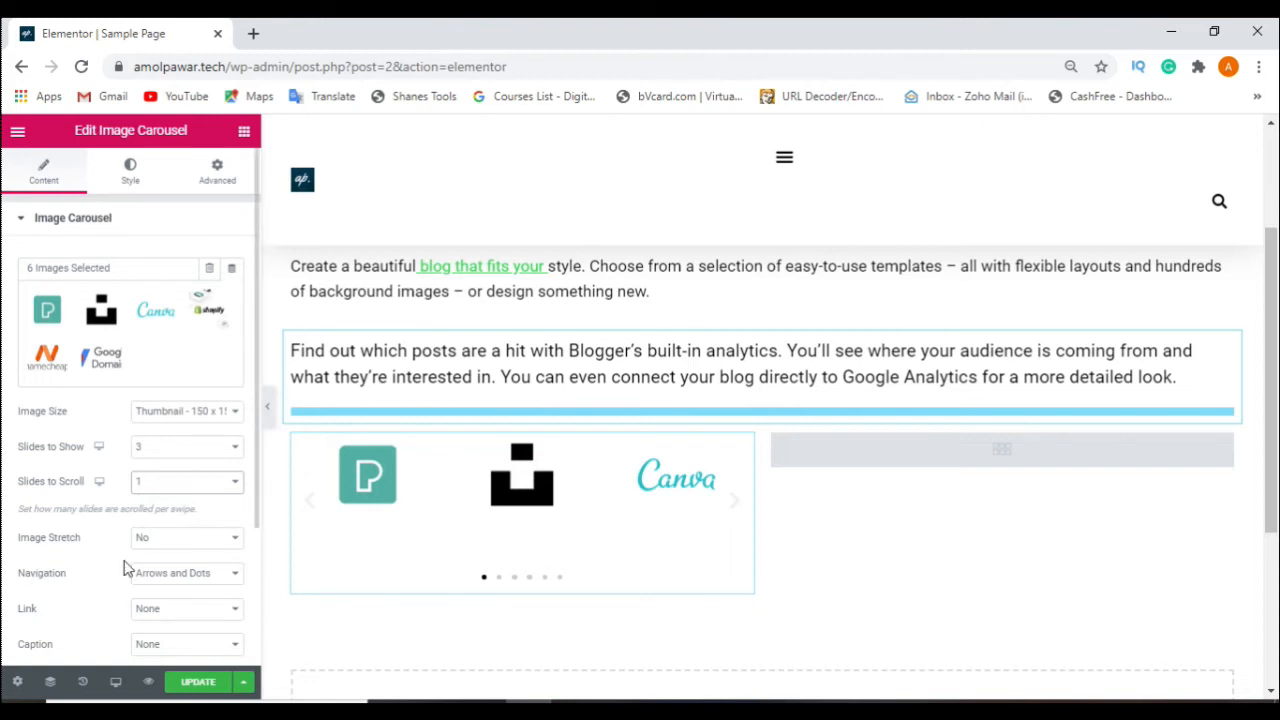
Try the carousel's navigation with Arrows only and Dots only, and set it back to Arrows and Dots
{"action": "scroll", "coordinate": [126, 568], "scroll_direction": "down", "scroll_amount": 2}
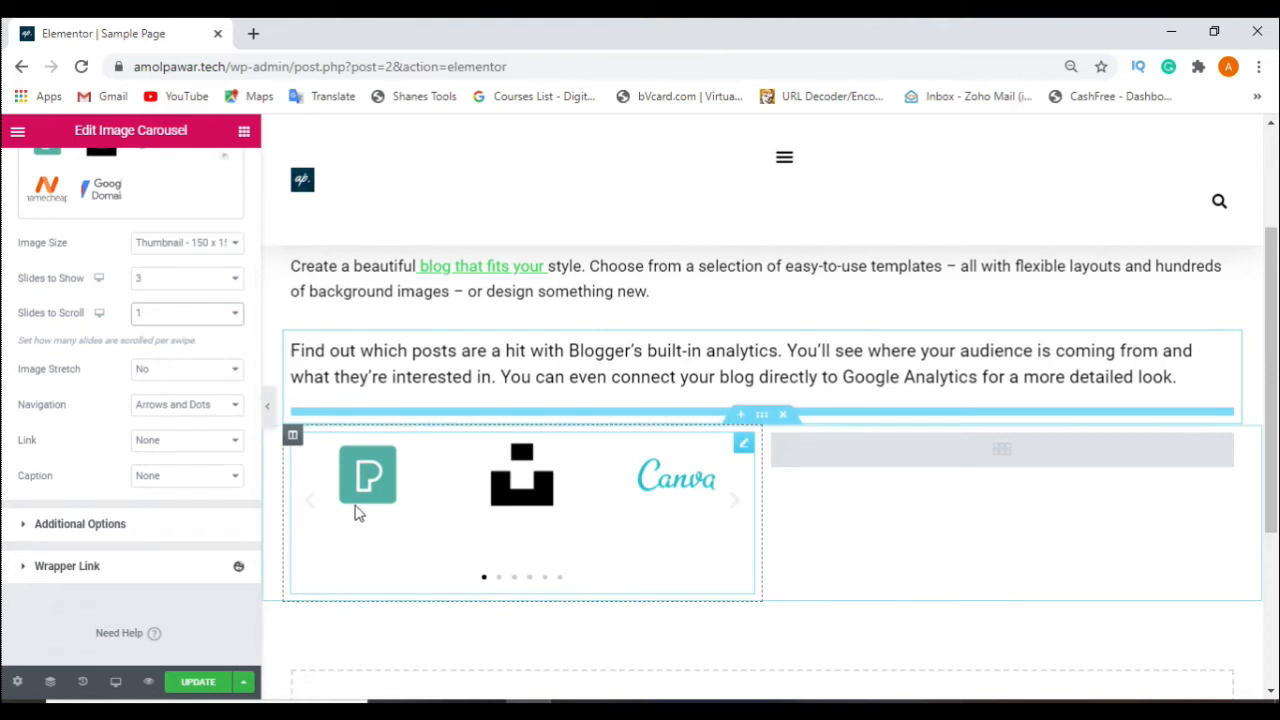
{"action": "left_click", "coordinate": [216, 408]}
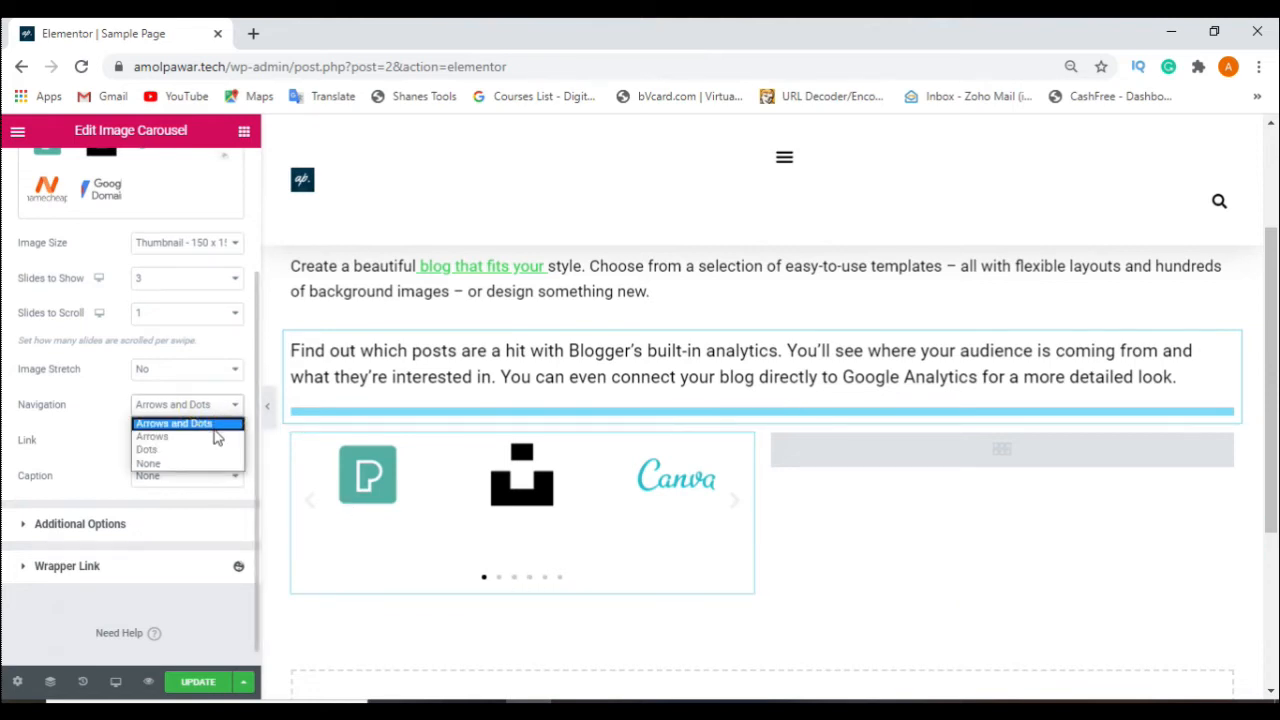
{"action": "left_click", "coordinate": [215, 437]}
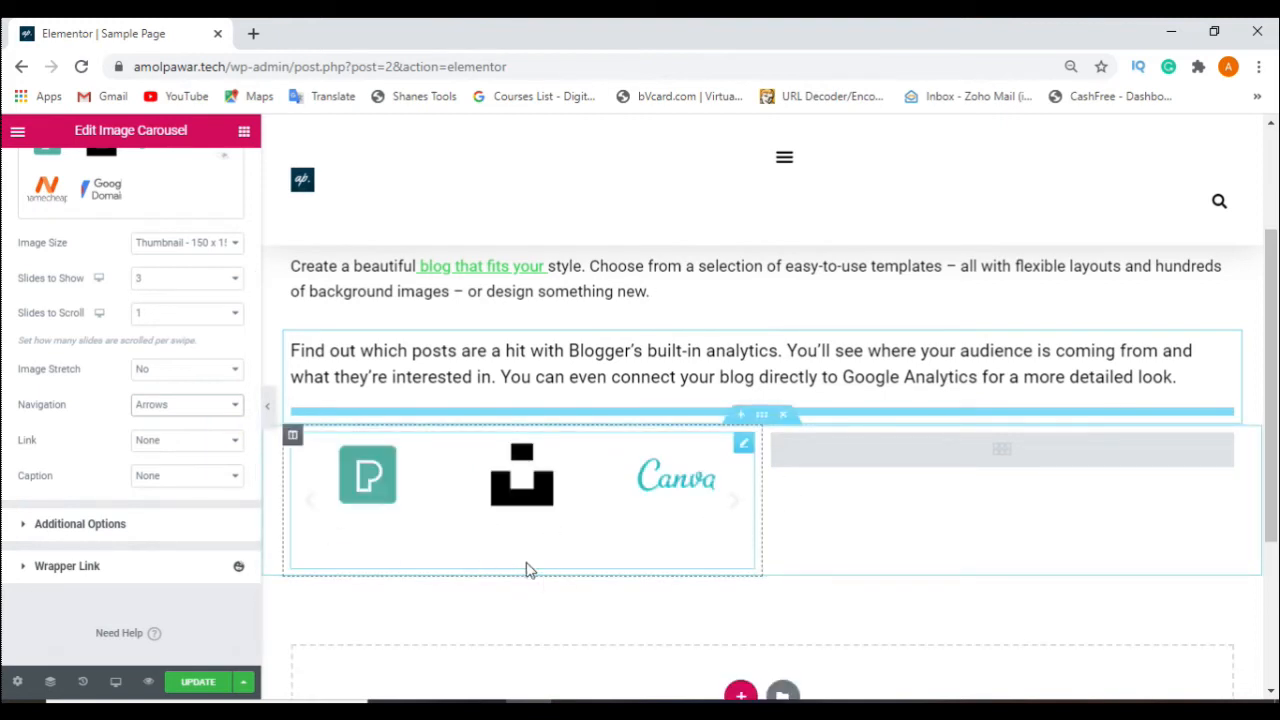
{"action": "left_click", "coordinate": [222, 405]}
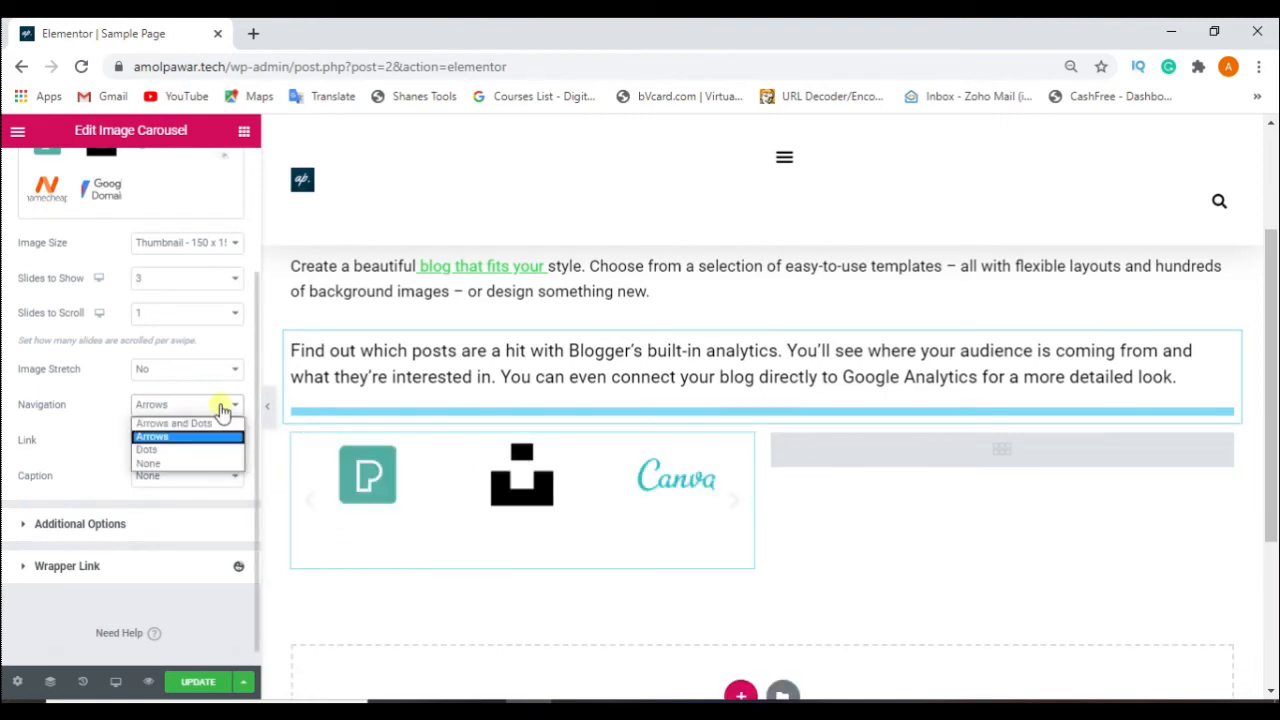
{"action": "left_click", "coordinate": [215, 453]}
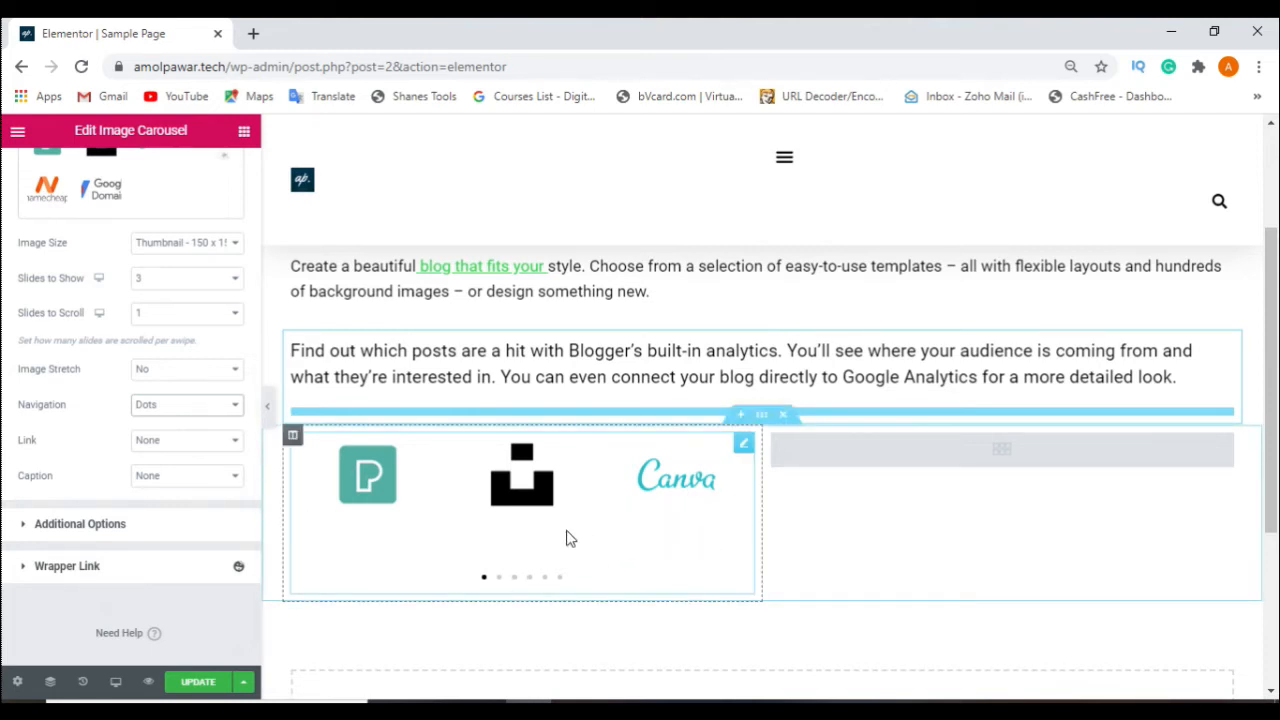
{"action": "left_click", "coordinate": [498, 577]}
{"action": "left_click", "coordinate": [186, 404]}
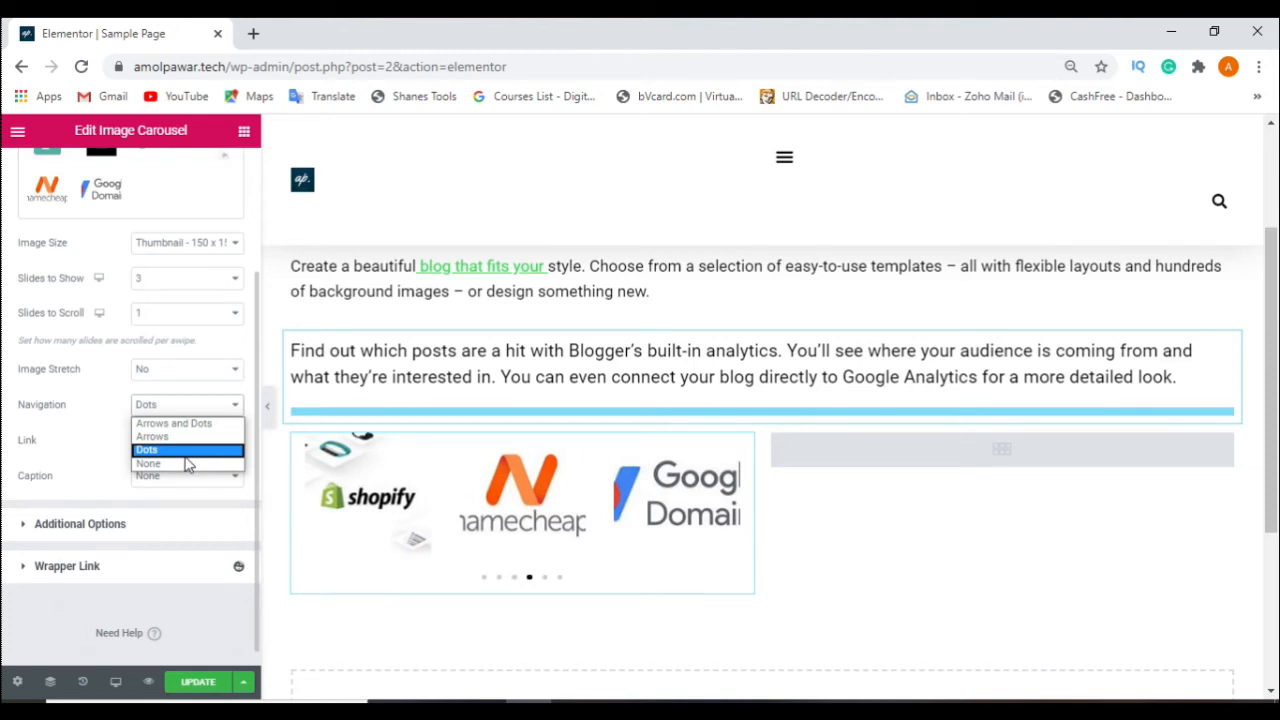
{"action": "left_click", "coordinate": [238, 425]}
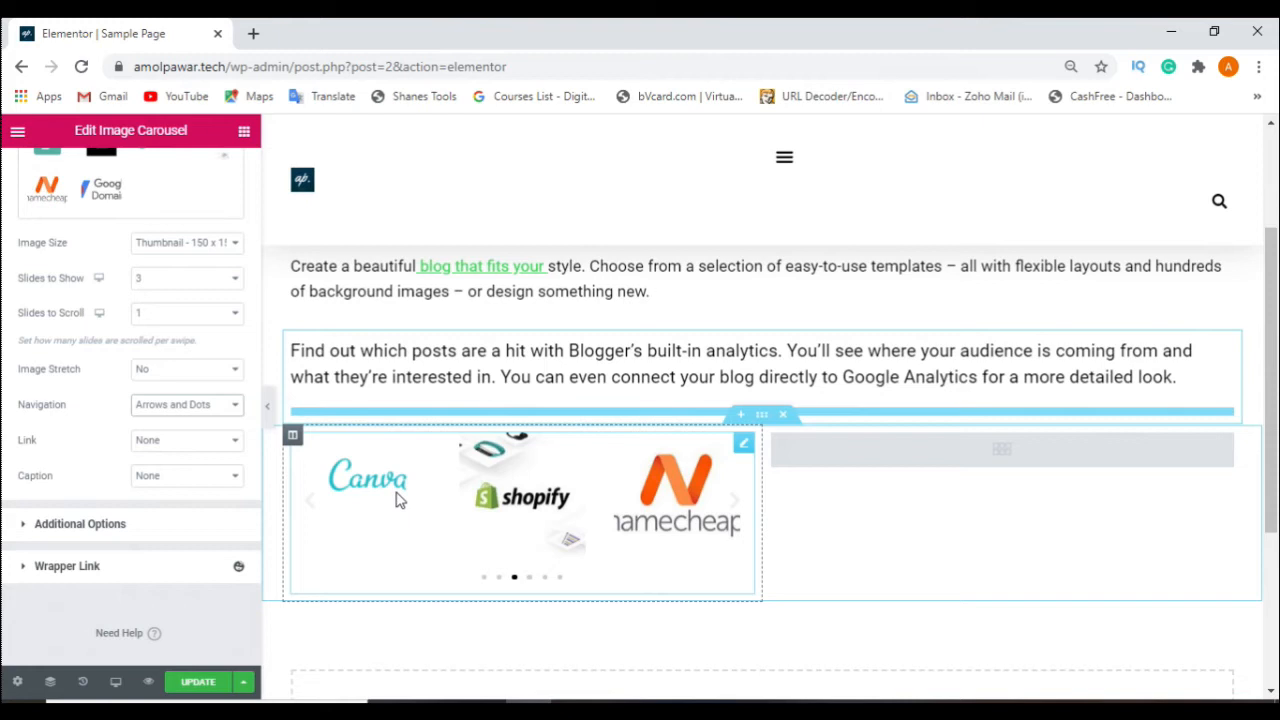
Try Caption and Title as the text under the carousel's logos, and set it to Caption
{"action": "left_click", "coordinate": [180, 485]}
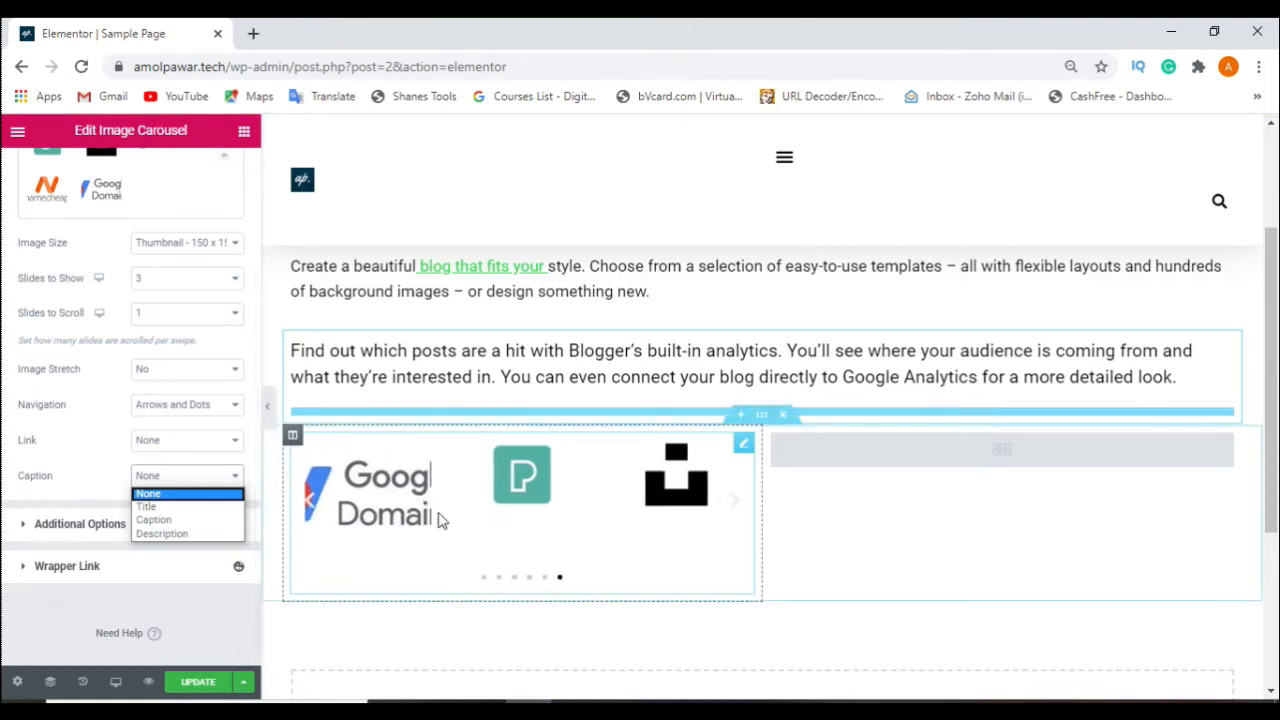
{"action": "left_click", "coordinate": [167, 524]}
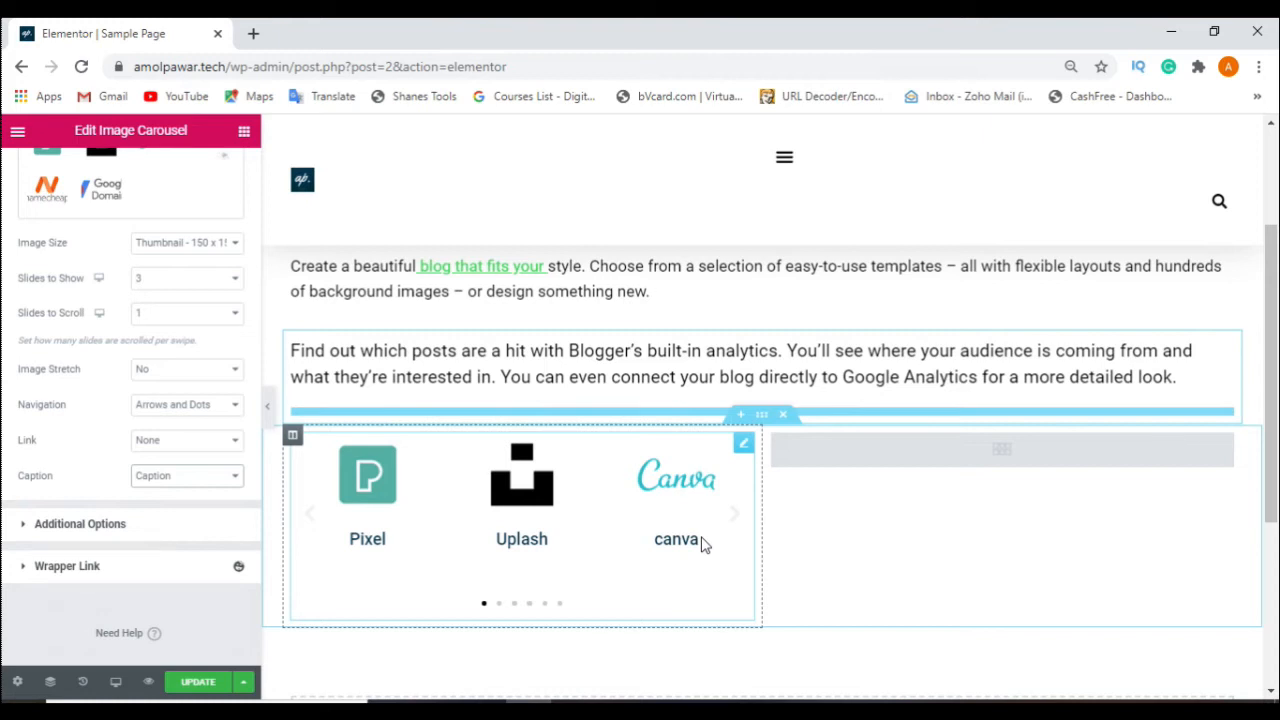
{"action": "left_click", "coordinate": [153, 478]}
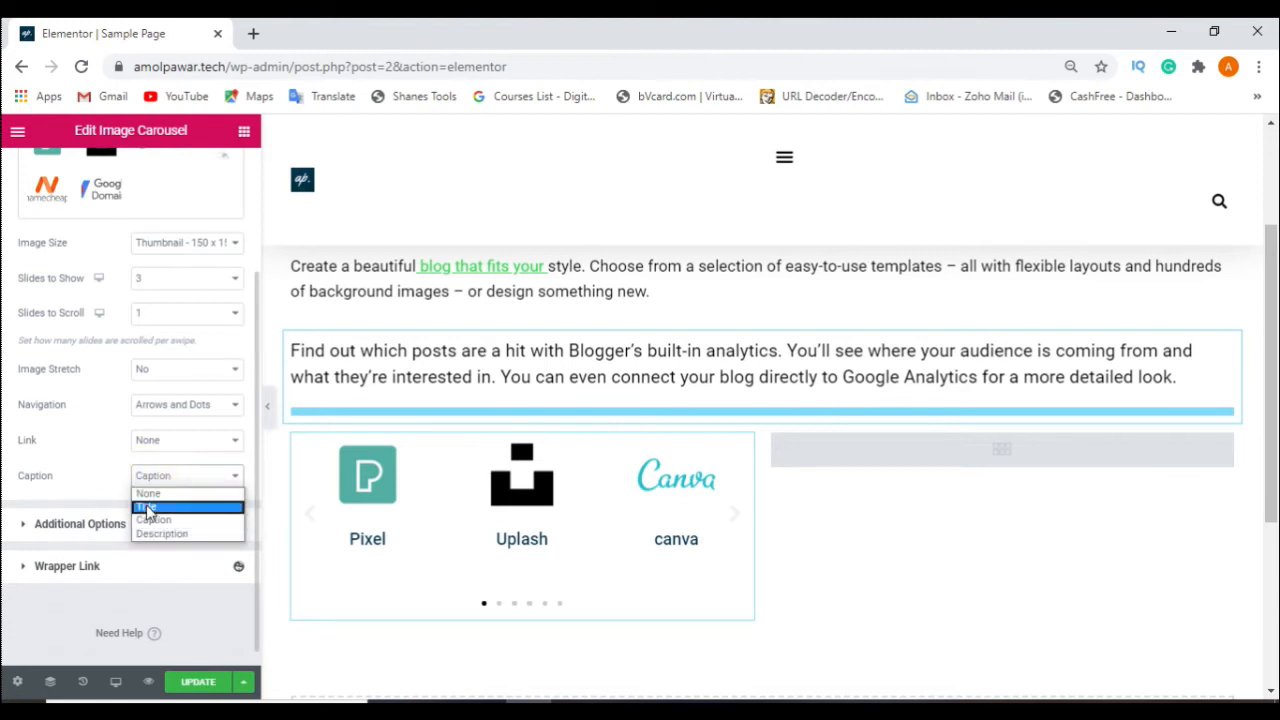
{"action": "left_click", "coordinate": [148, 508]}
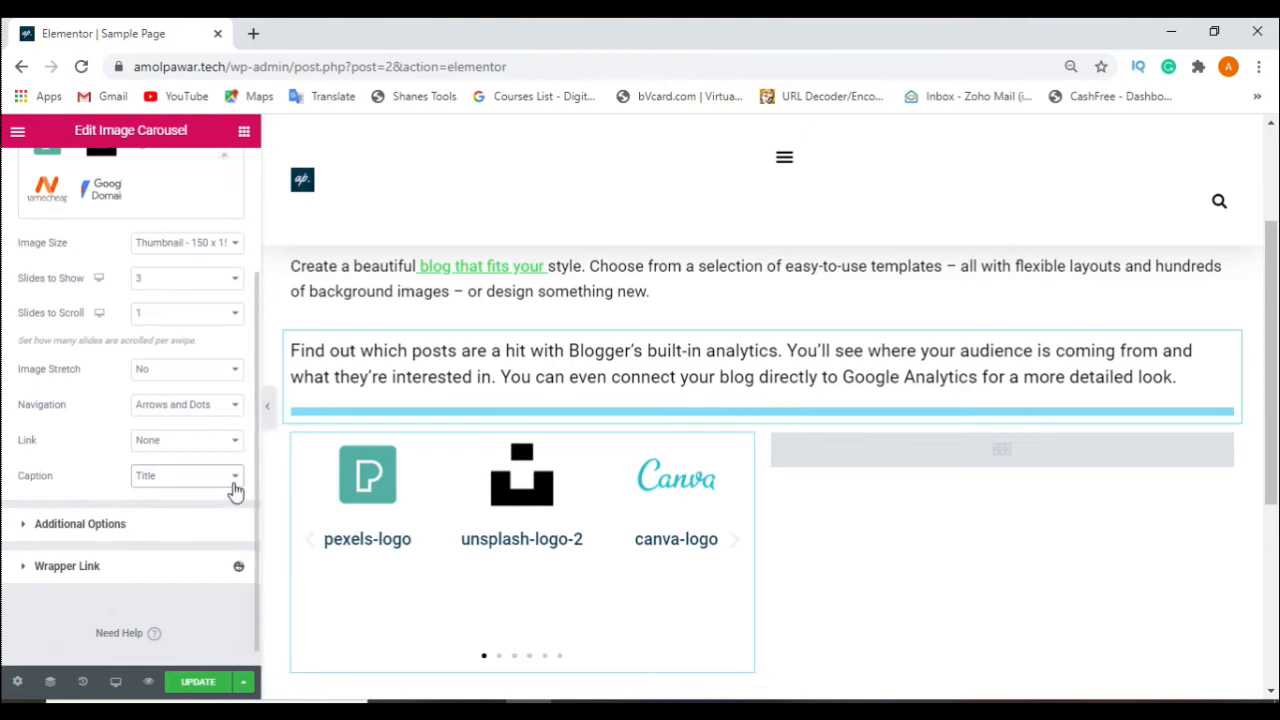
{"action": "left_click", "coordinate": [233, 489]}
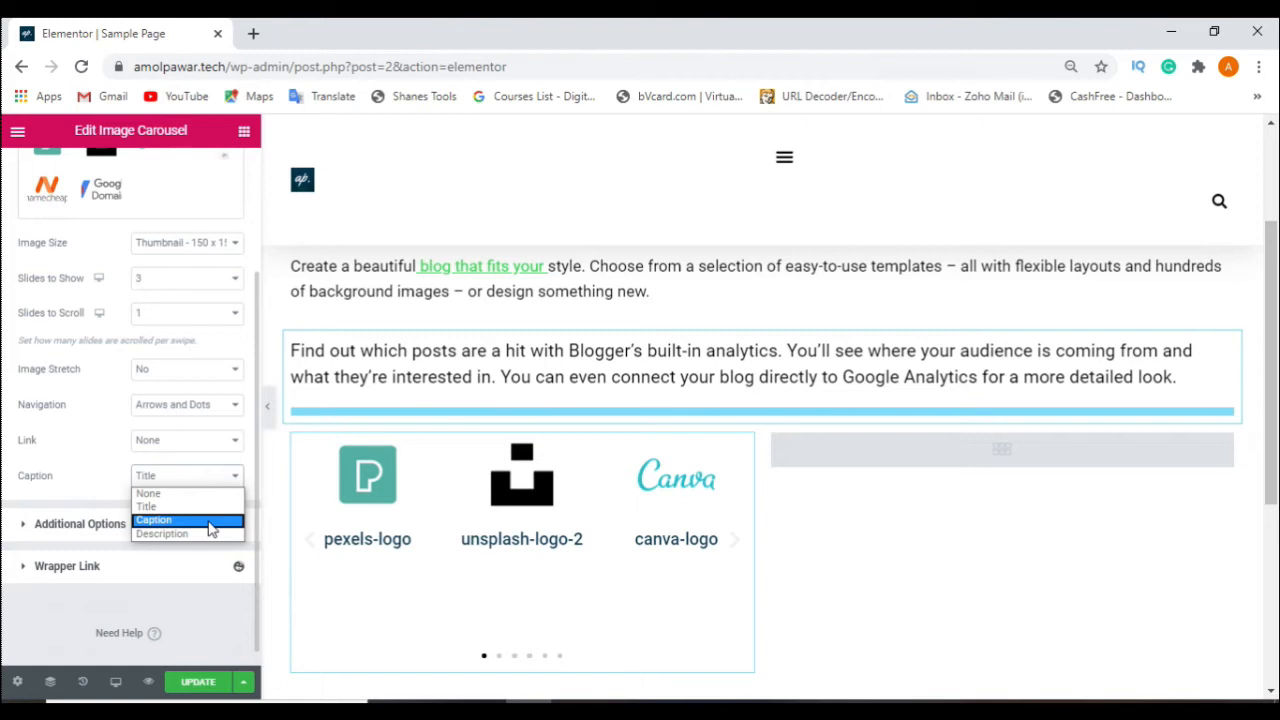
{"action": "left_click", "coordinate": [210, 529]}
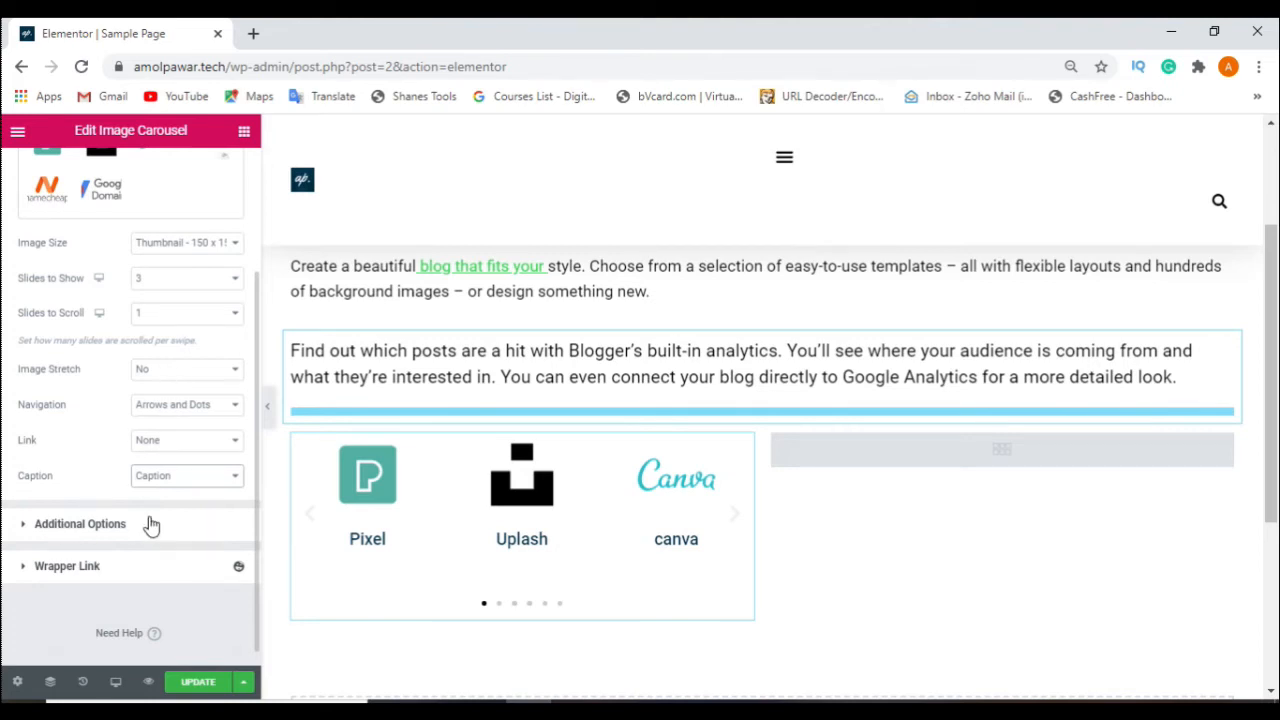
Try Pause on Hover set to No, restore it to Yes, and set the carousel's direction to Right
{"action": "left_click", "coordinate": [80, 524]}
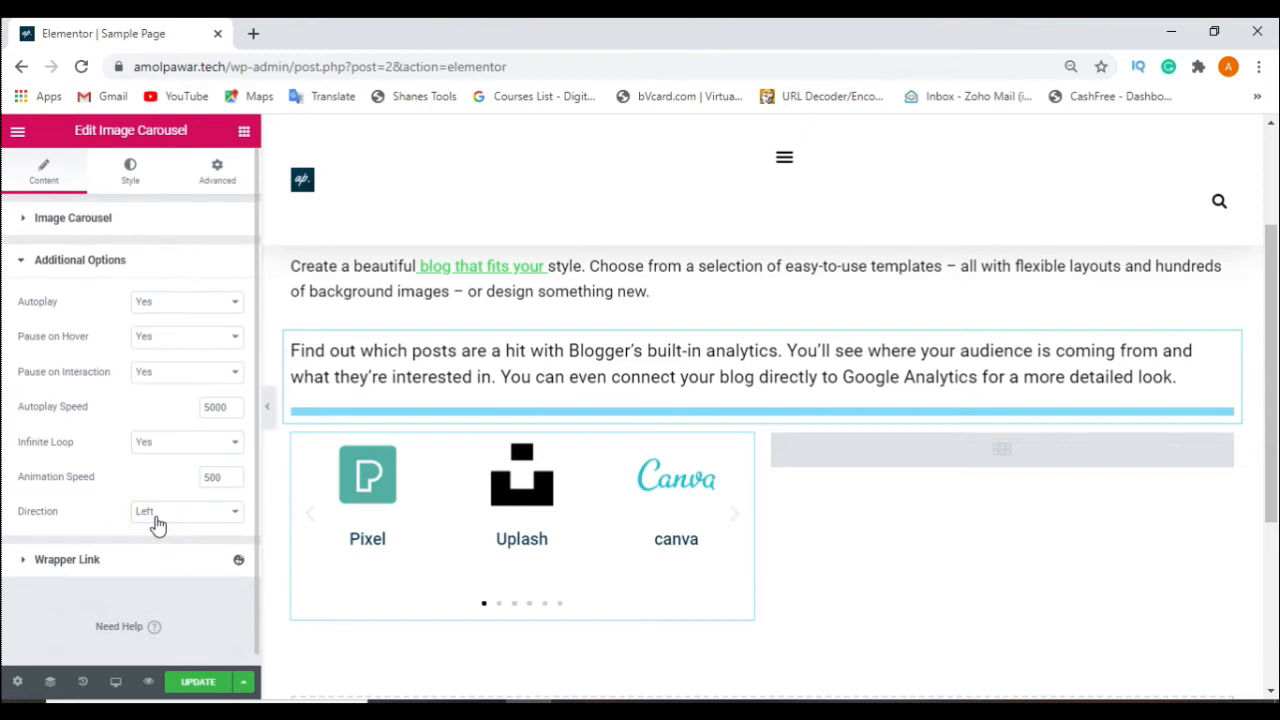
{"action": "left_click", "coordinate": [189, 340]}
{"action": "left_click", "coordinate": [188, 367]}
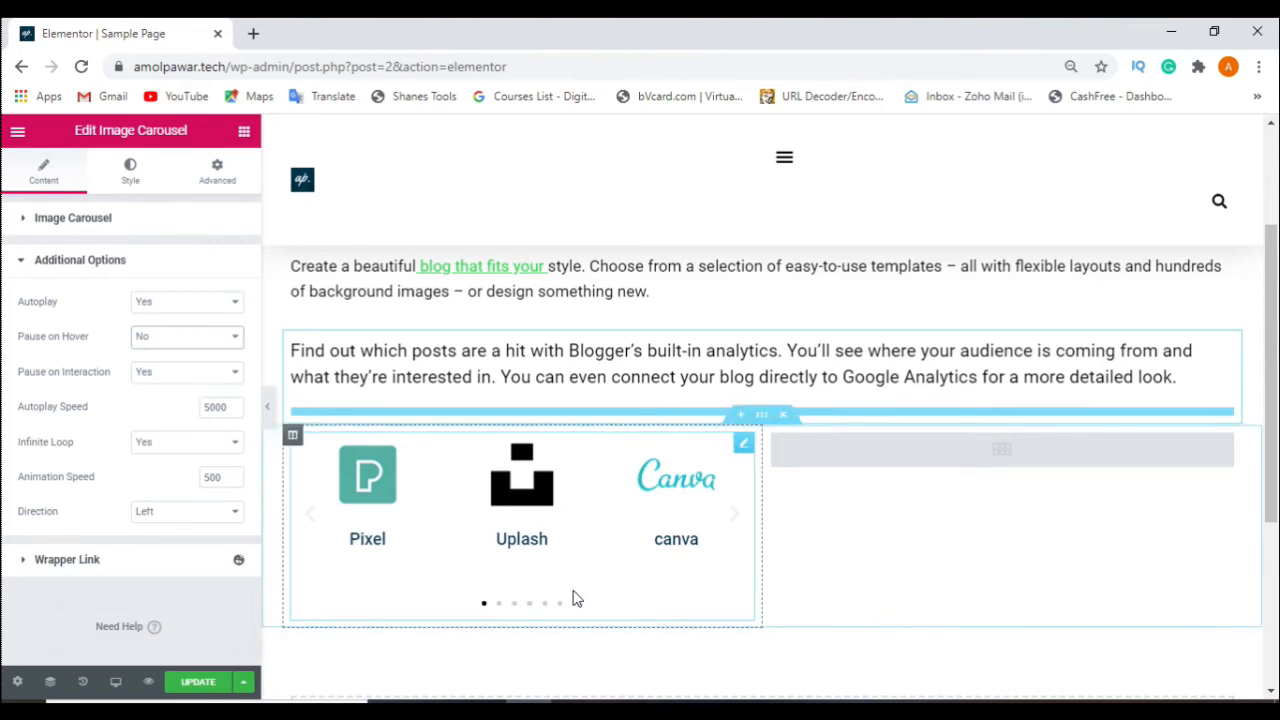
{"action": "left_click", "coordinate": [188, 340]}
{"action": "left_click", "coordinate": [180, 351]}
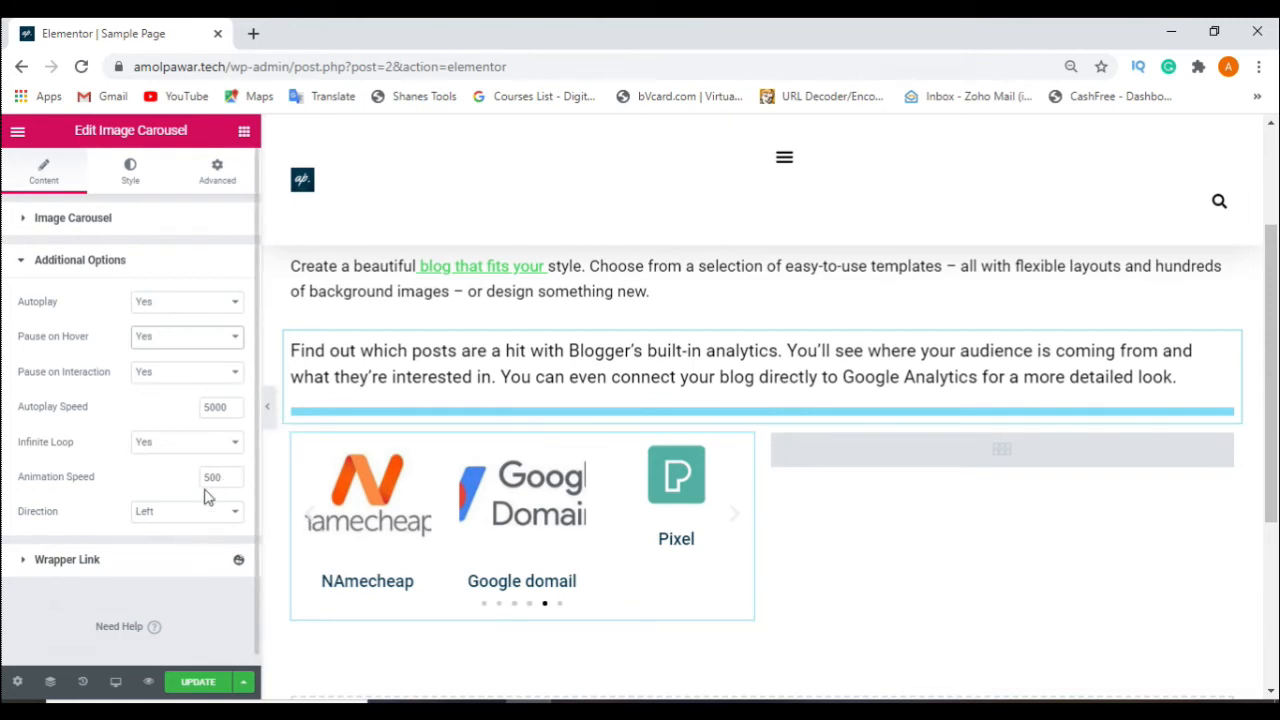
{"action": "left_click", "coordinate": [214, 518]}
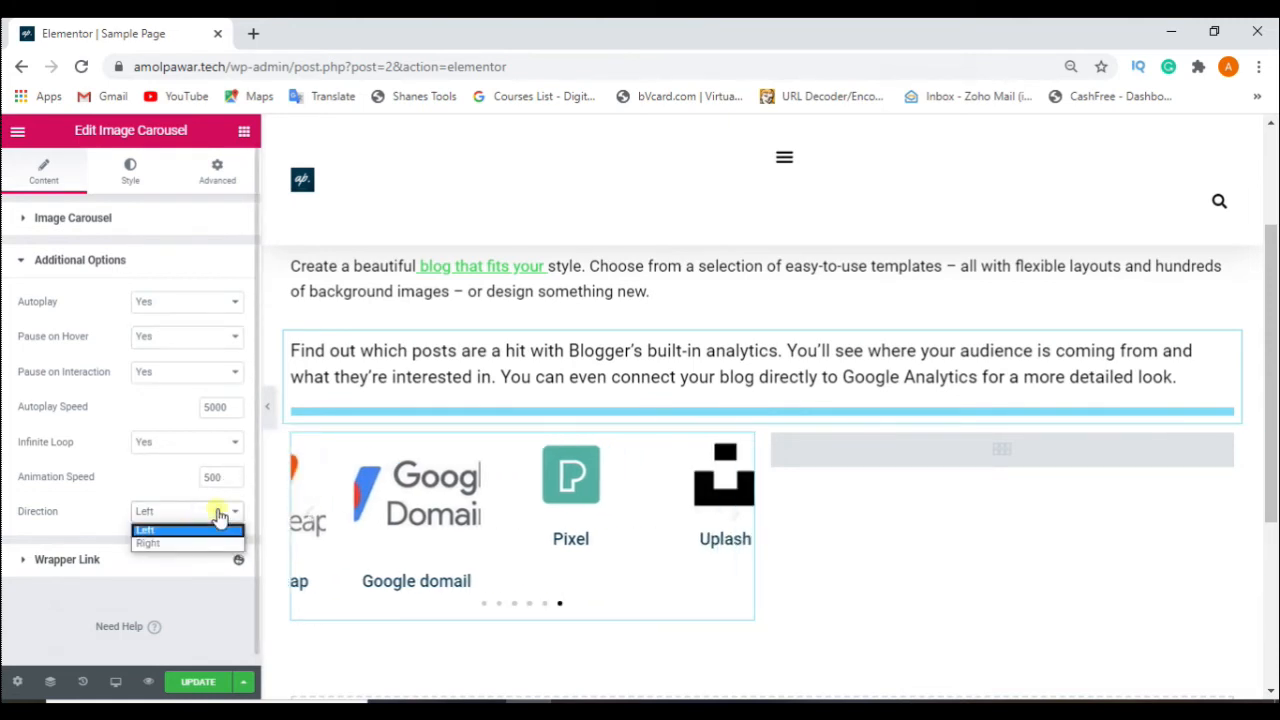
{"action": "left_click", "coordinate": [207, 545]}
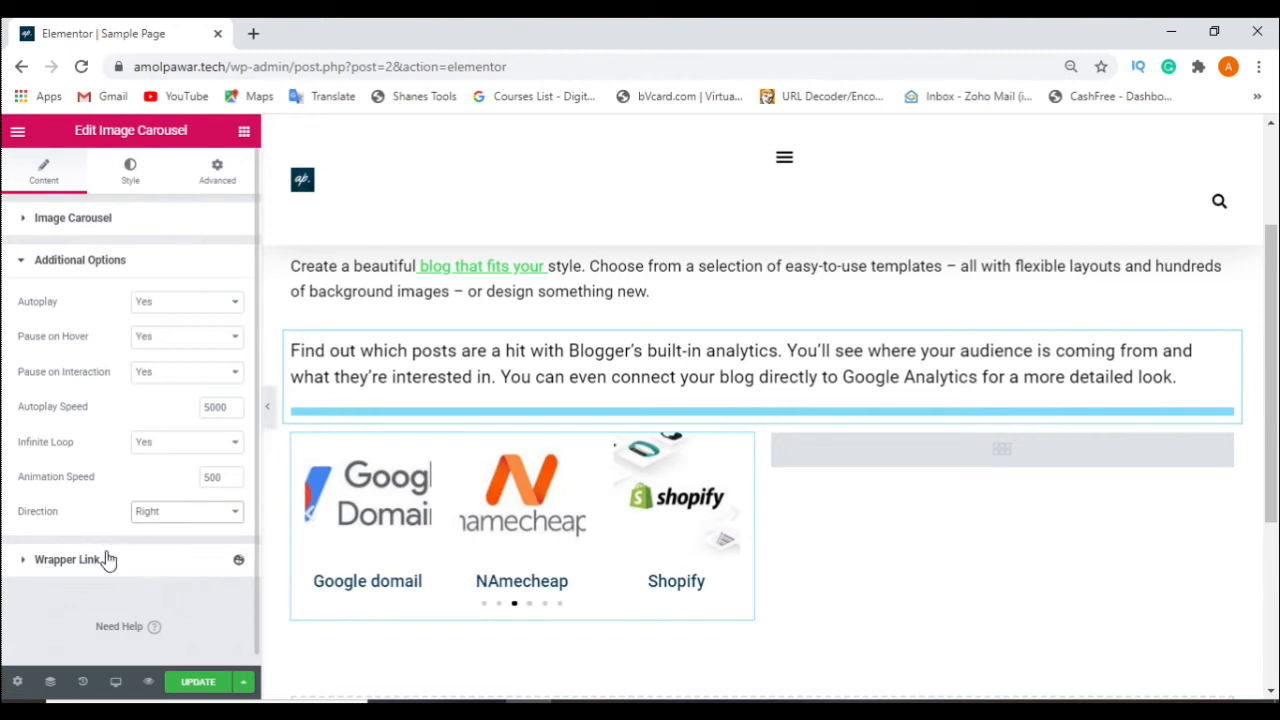
Try placing the carousel's navigation arrows Outside, and set their position back to Inside
{"action": "left_click", "coordinate": [140, 176]}
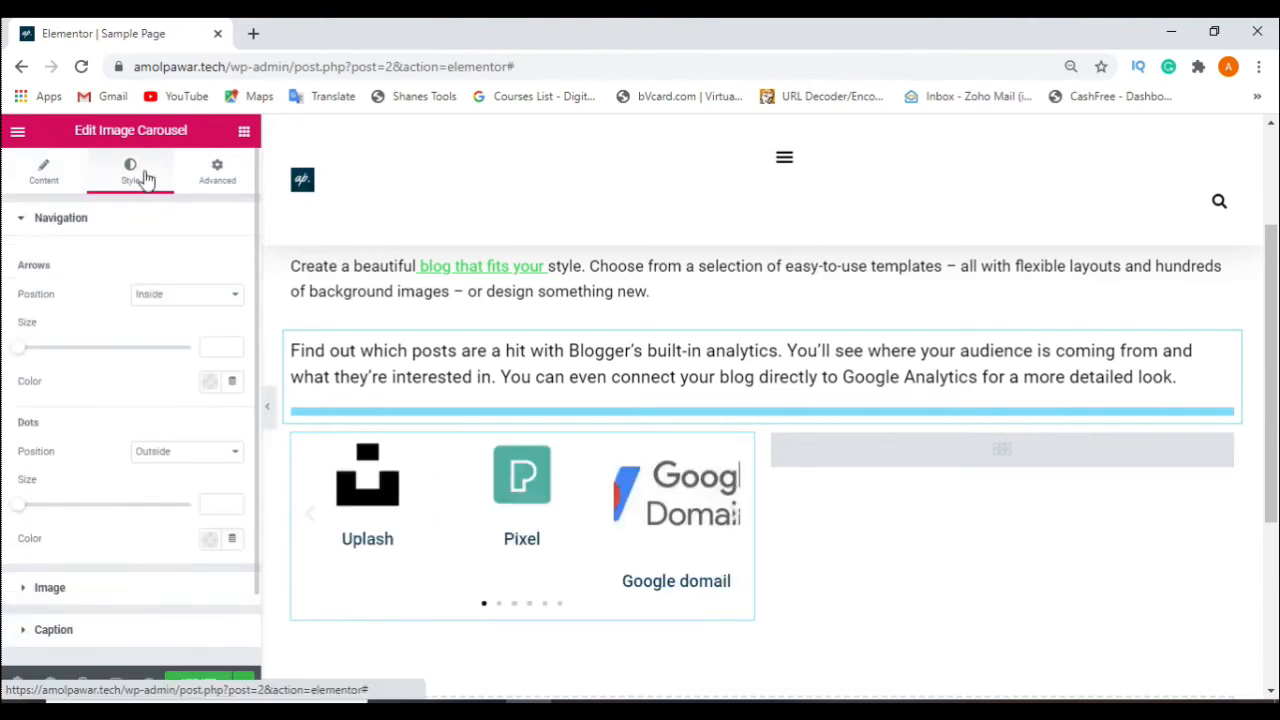
{"action": "left_click", "coordinate": [207, 296]}
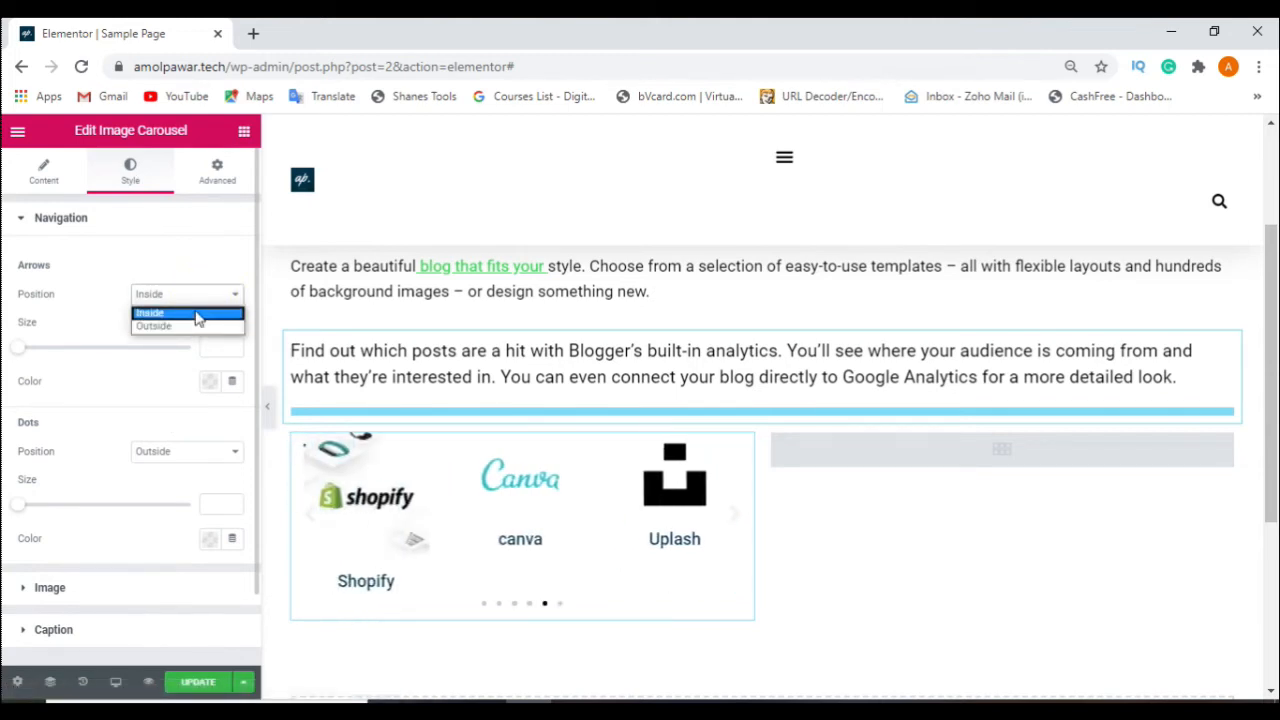
{"action": "left_click", "coordinate": [194, 326]}
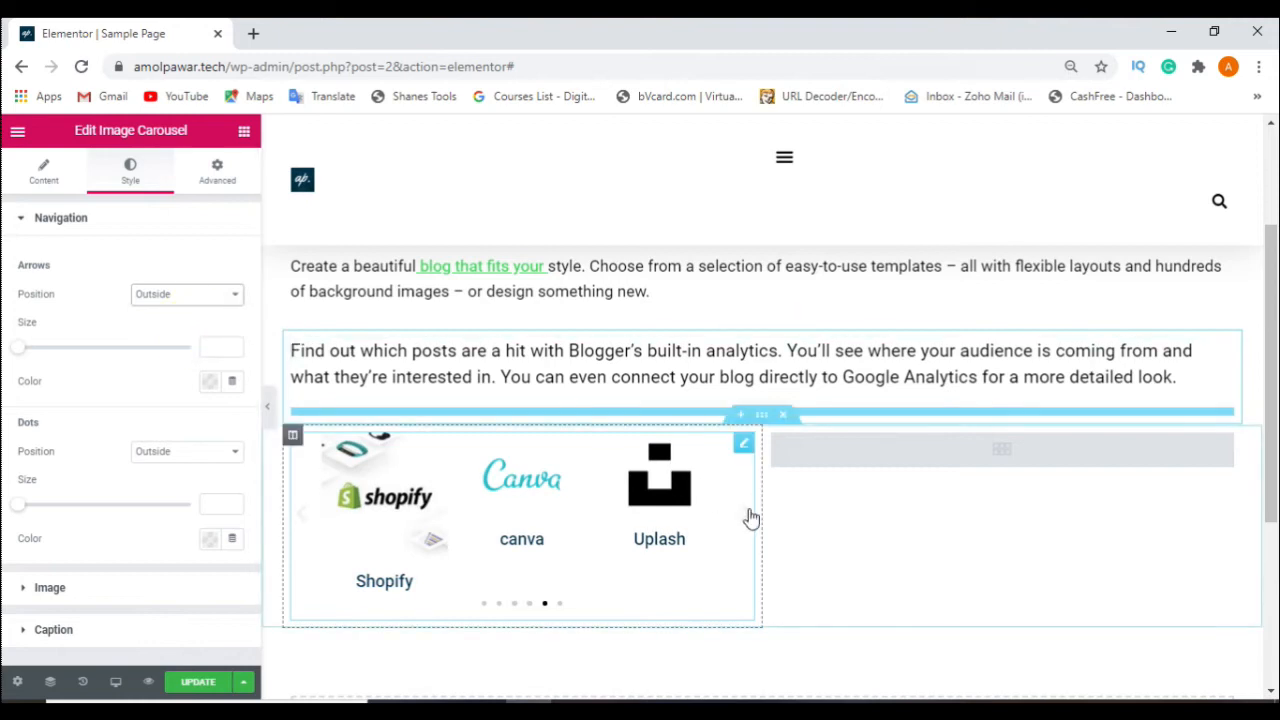
{"action": "left_click", "coordinate": [164, 294]}
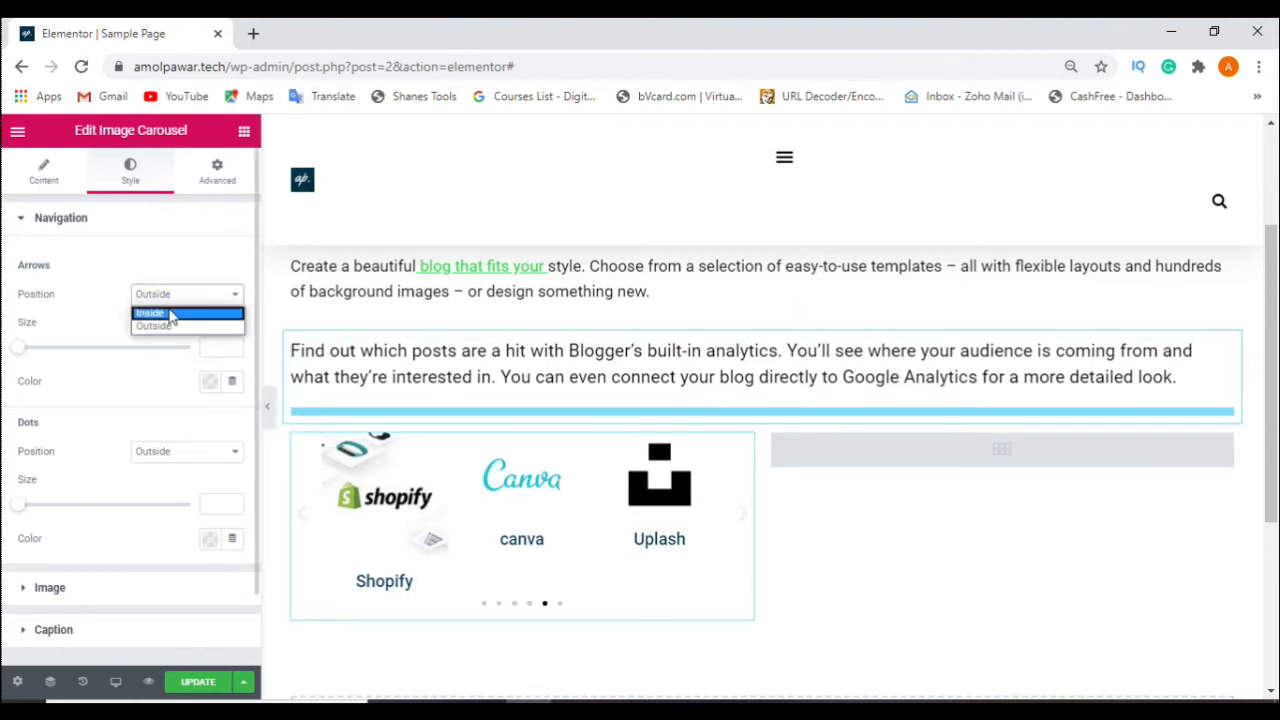
{"action": "left_click", "coordinate": [168, 313]}
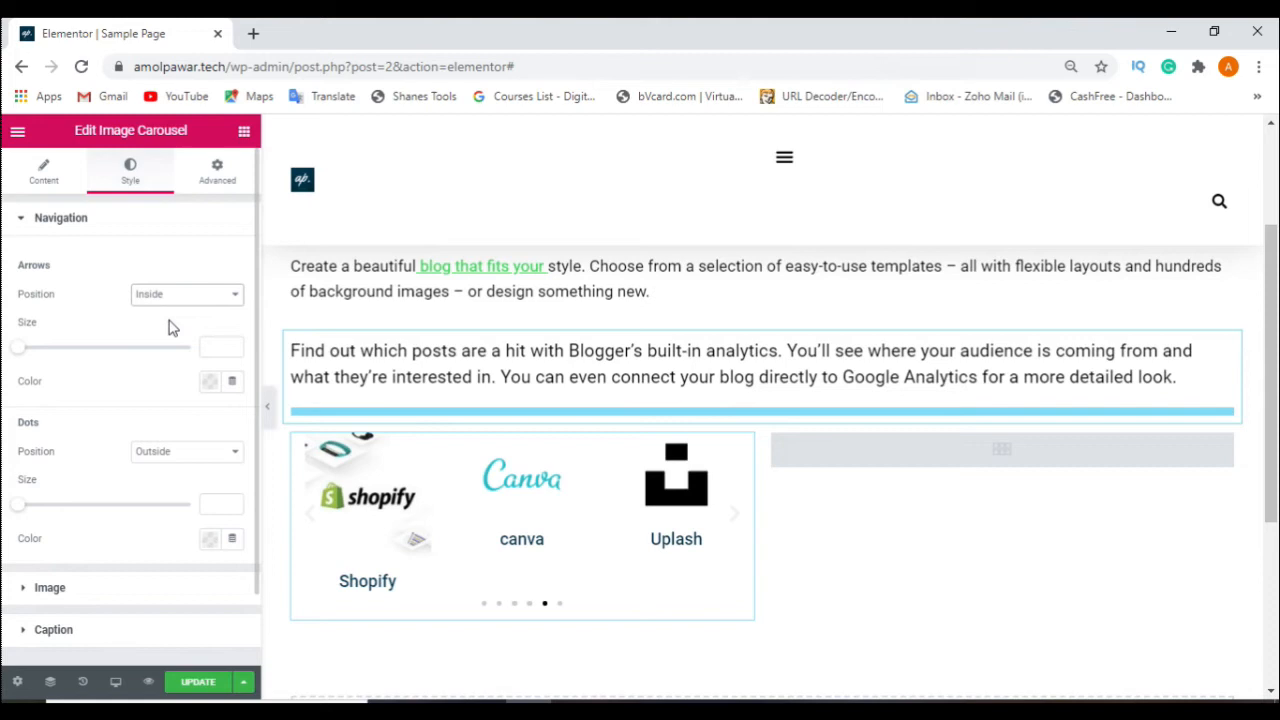
Try size 35 on the carousel's arrows, colour them red #E11F1F, and set their size to 21
{"action": "left_click_drag", "start_coordinate": [18, 347], "coordinate": [83, 358]}
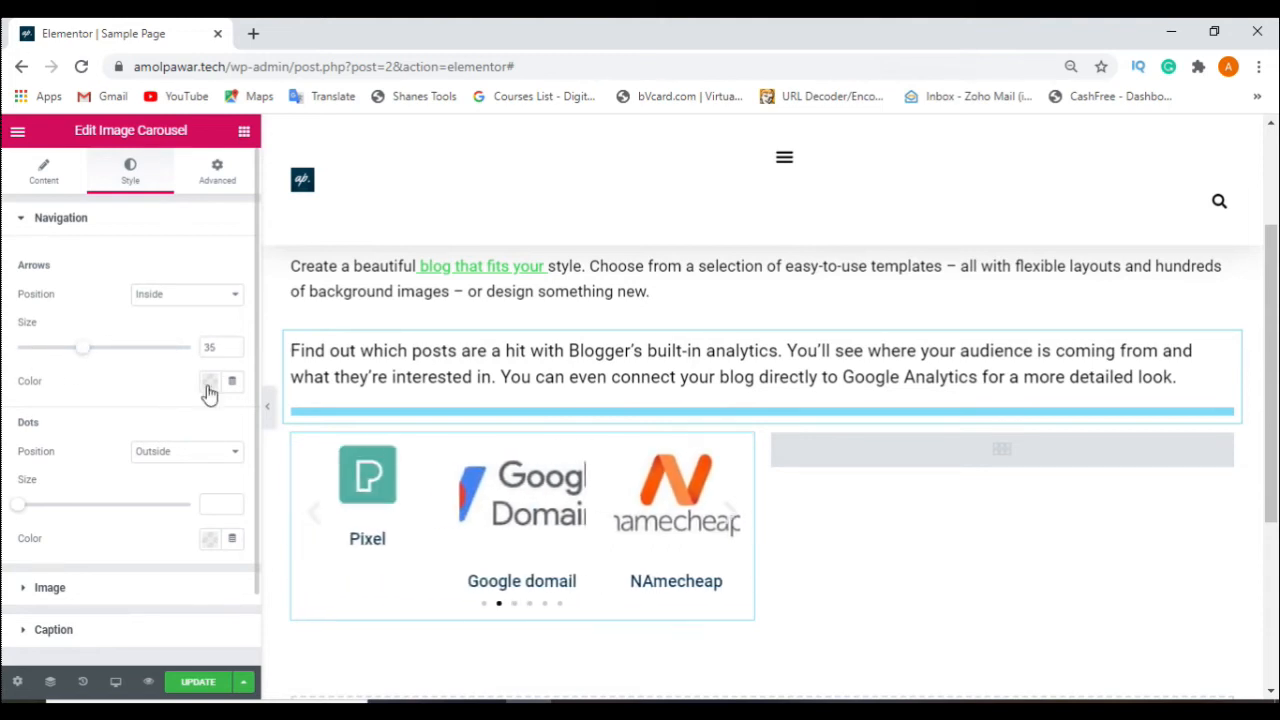
{"action": "left_click", "coordinate": [208, 384]}
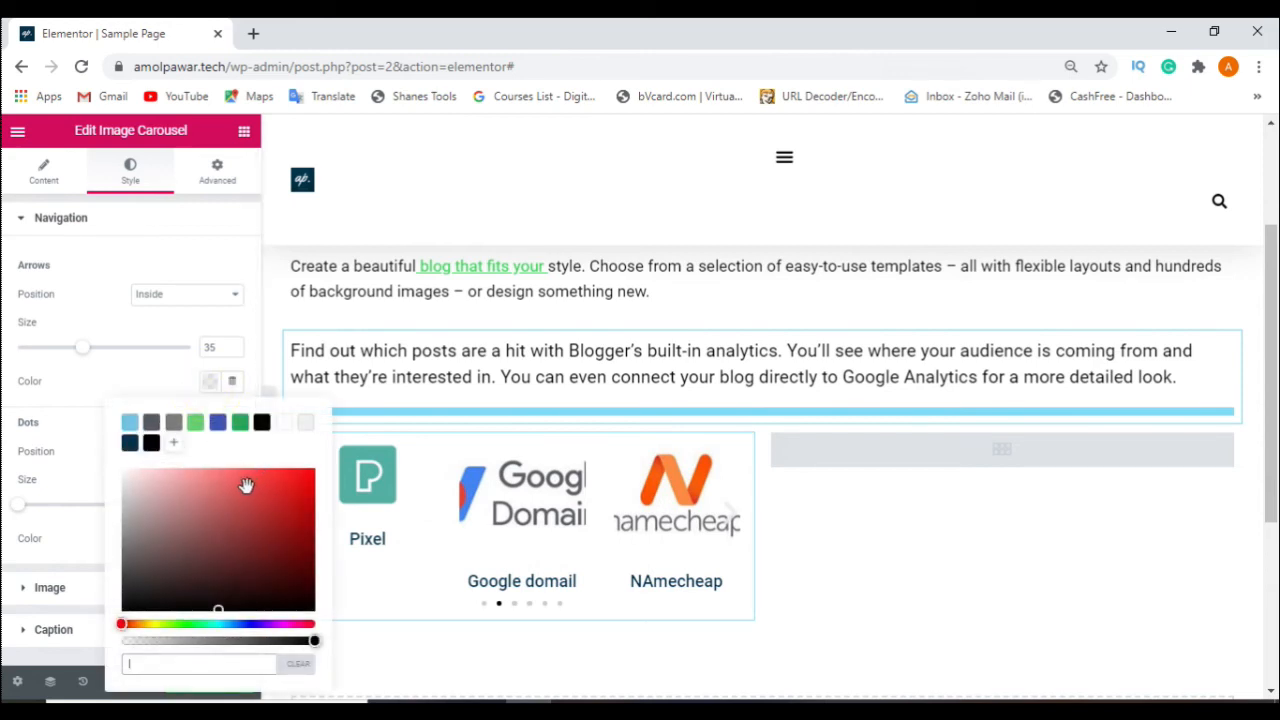
{"action": "left_click", "coordinate": [288, 485]}
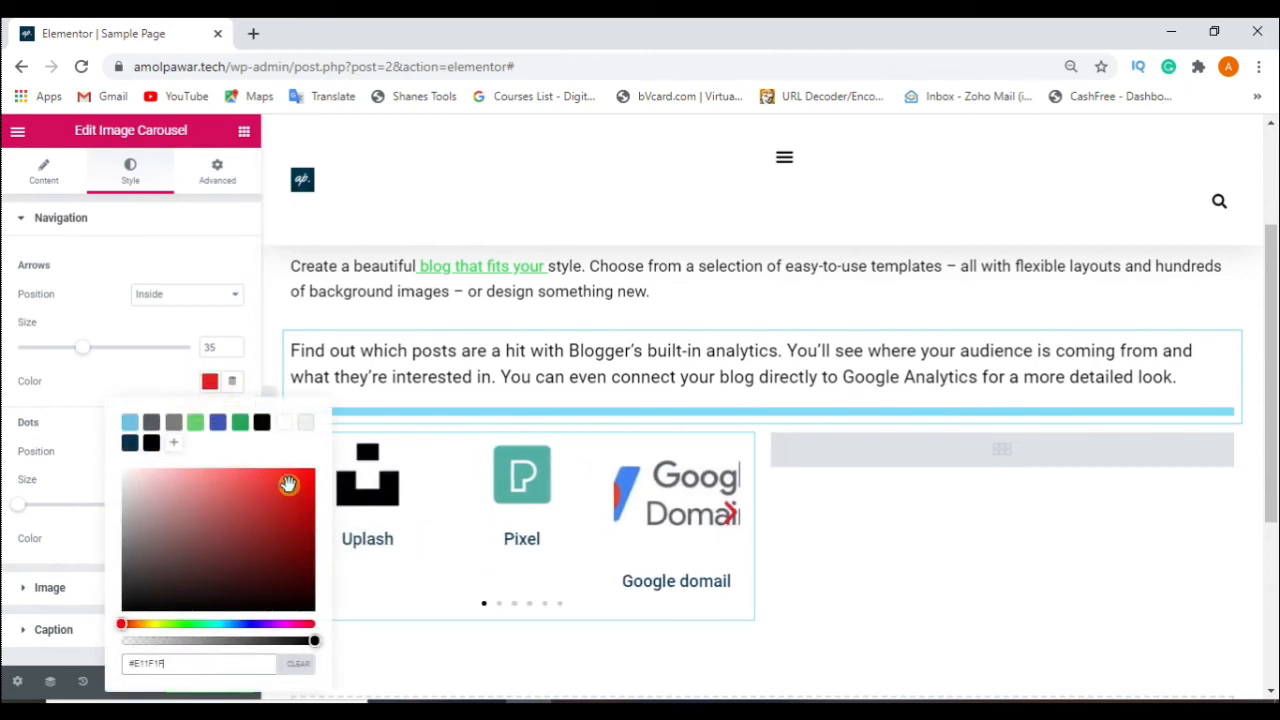
{"action": "left_click", "coordinate": [155, 386]}
{"action": "left_click_drag", "start_coordinate": [83, 347], "coordinate": [26, 346]}
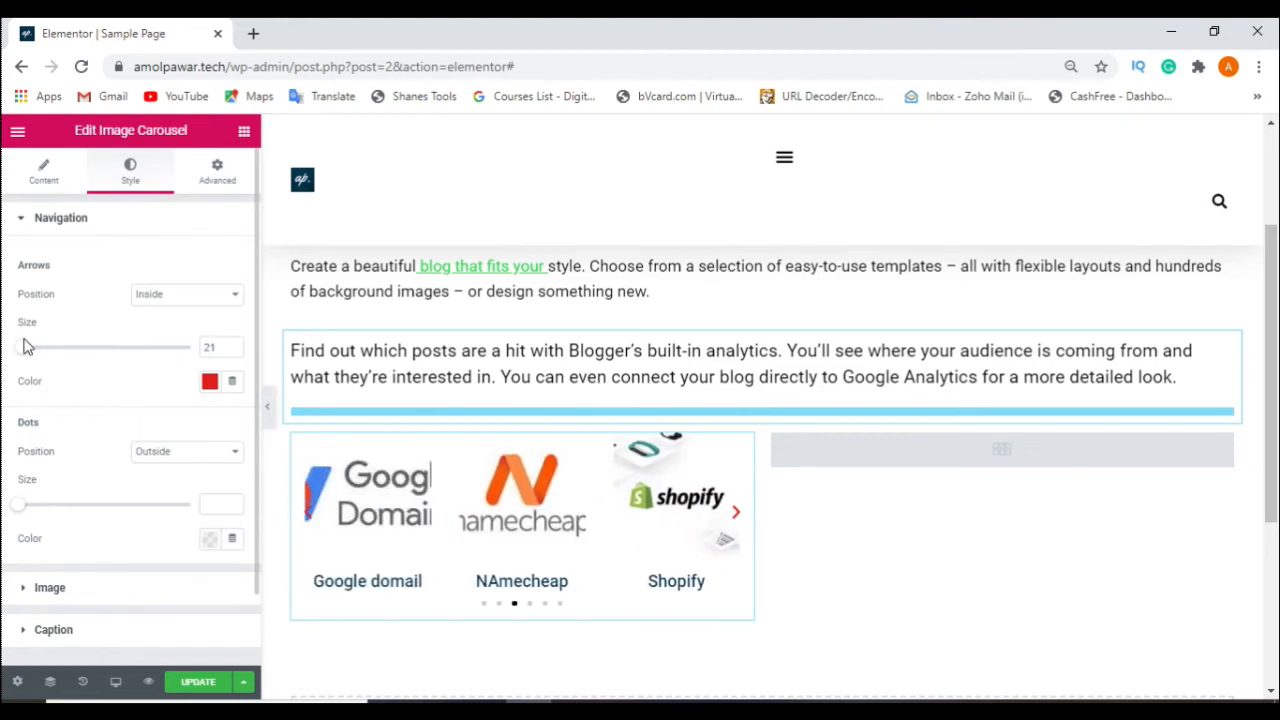
Try placing the carousel's navigation dots Inside, and set their position back to Outside
{"action": "left_click", "coordinate": [205, 456]}
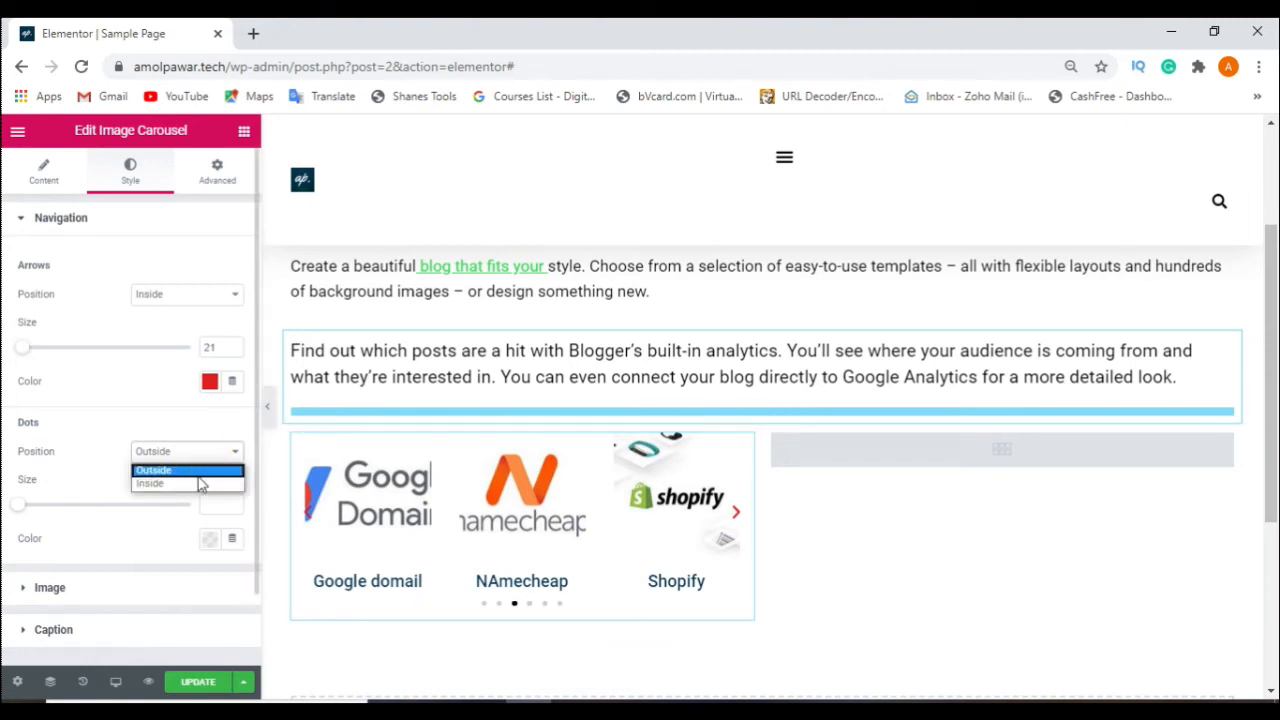
{"action": "left_click", "coordinate": [196, 485]}
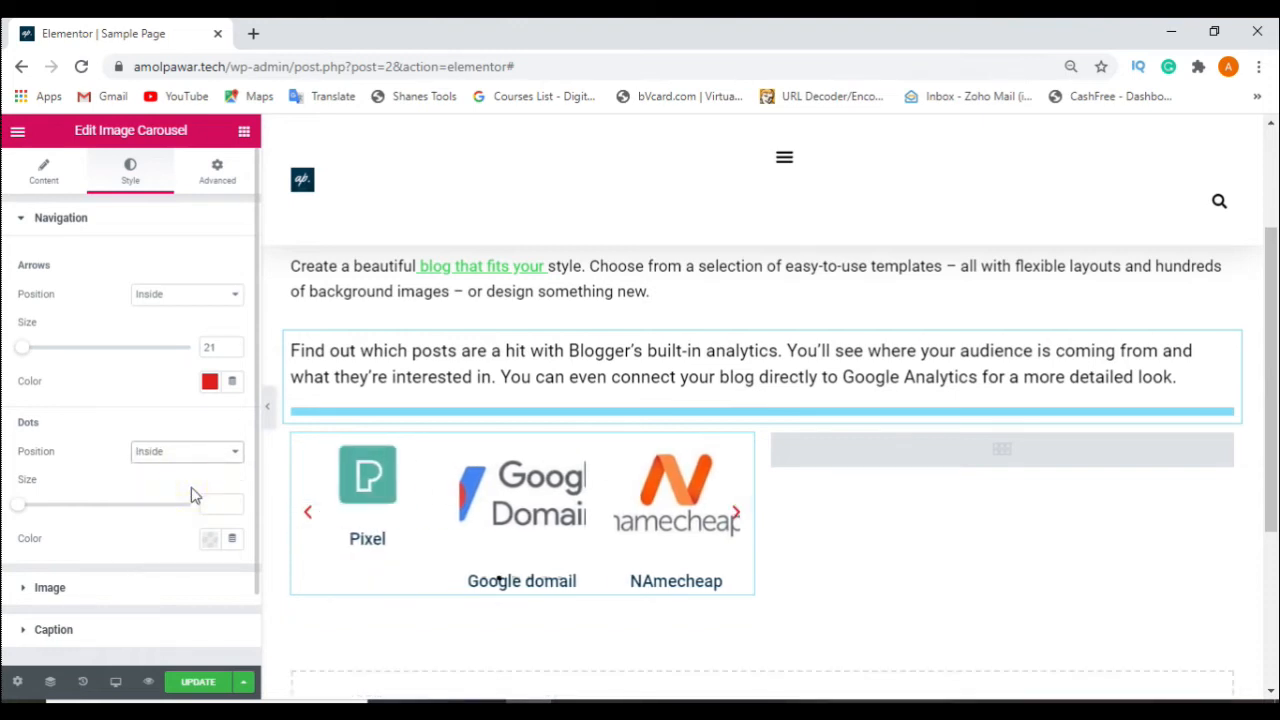
{"action": "left_click", "coordinate": [219, 462]}
{"action": "left_click", "coordinate": [206, 472]}
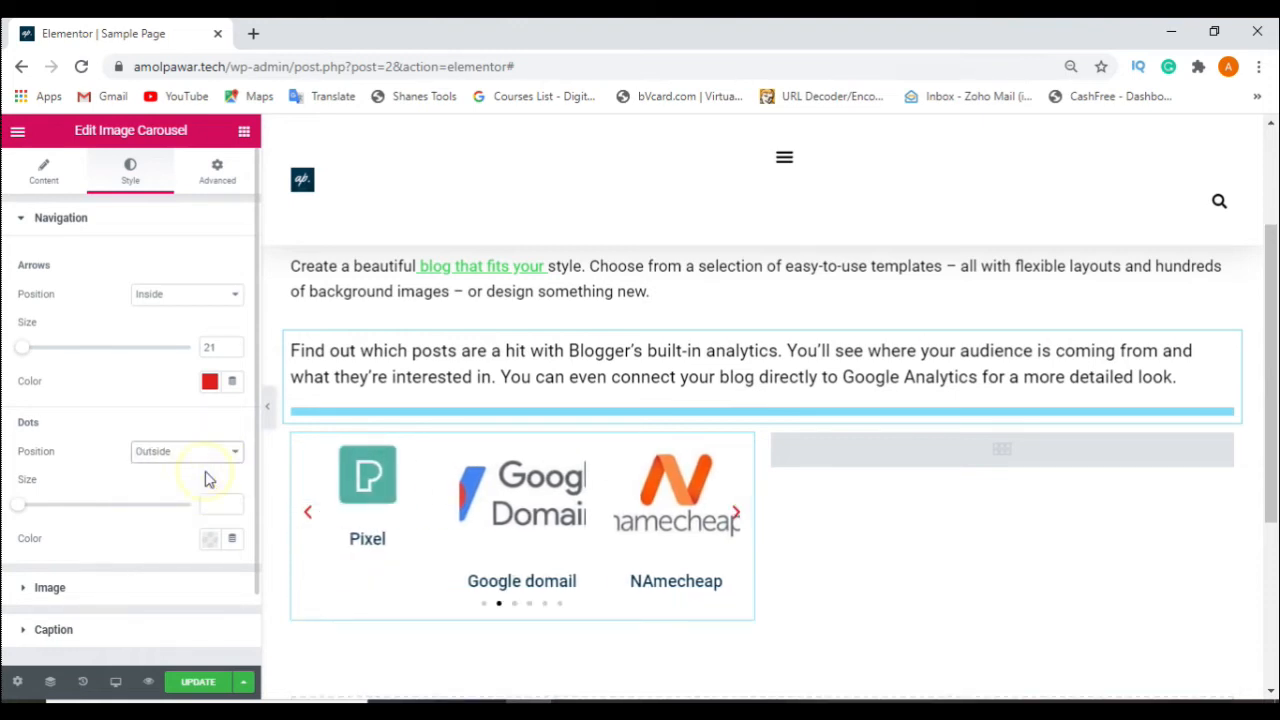
Try sizes 7 and 20 on the carousel's navigation dots, and clear the dot size
{"action": "left_click_drag", "start_coordinate": [24, 512], "coordinate": [86, 510]}
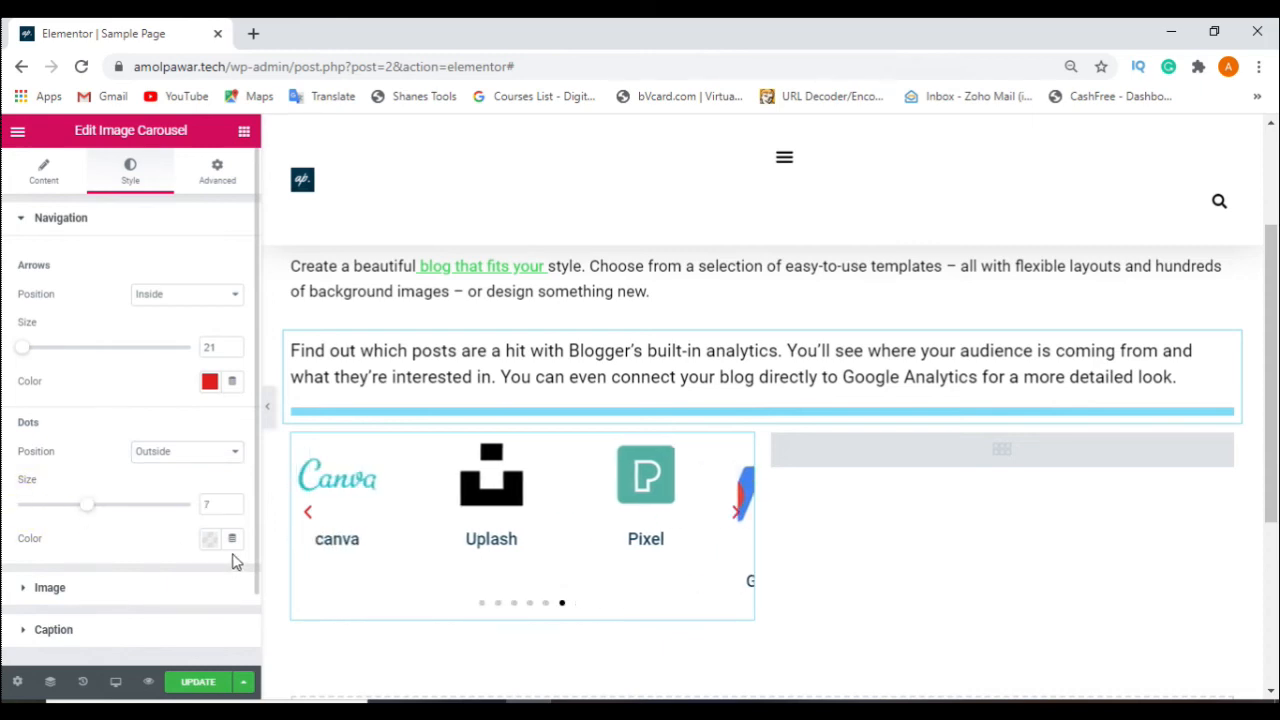
{"action": "left_click_drag", "start_coordinate": [221, 505], "coordinate": [200, 511]}
{"action": "type", "text": "20"}
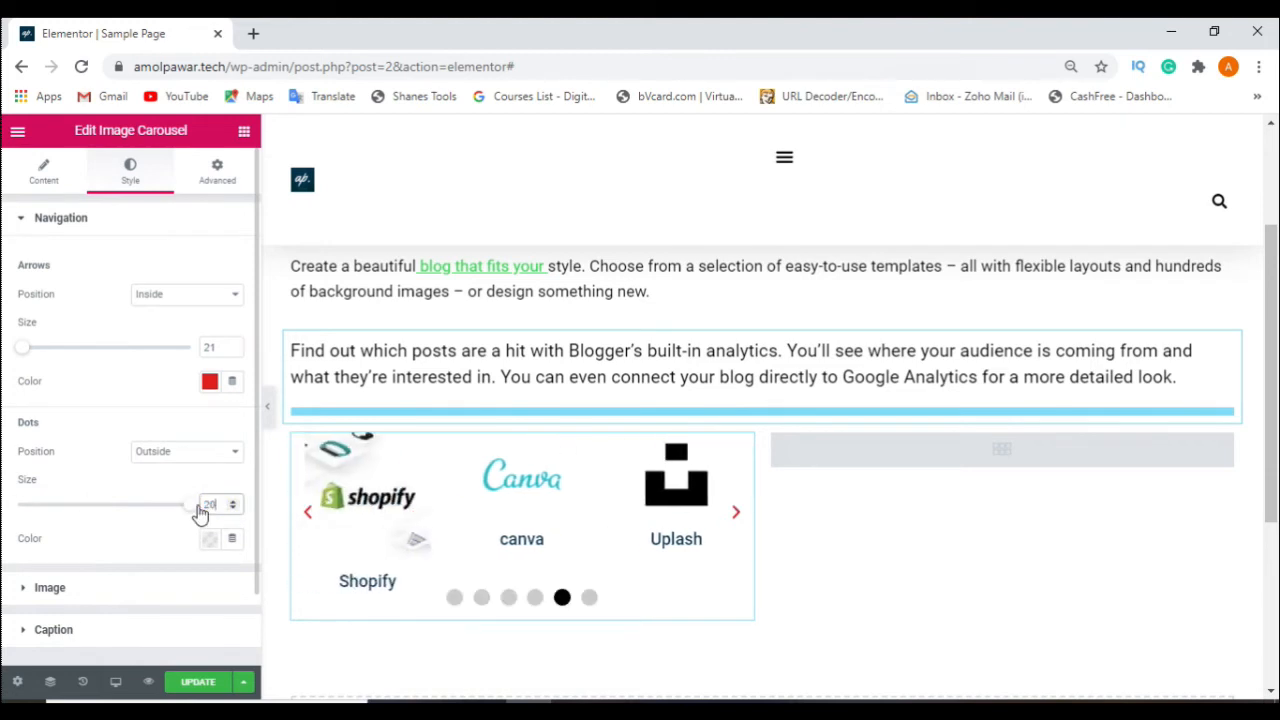
{"action": "double_click", "coordinate": [216, 502]}
{"action": "key", "text": "BackSpace"}
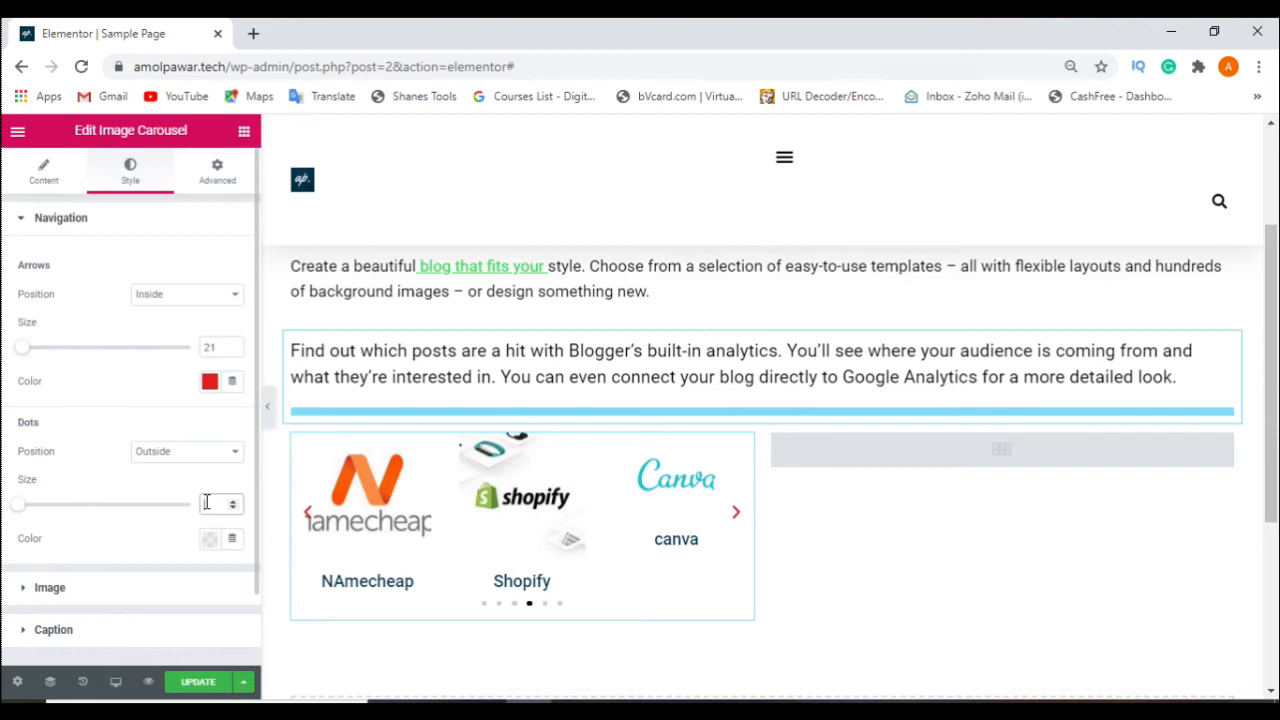
Try the blue #4054B2 colour on the carousel's navigation dots
{"action": "left_click", "coordinate": [210, 541]}
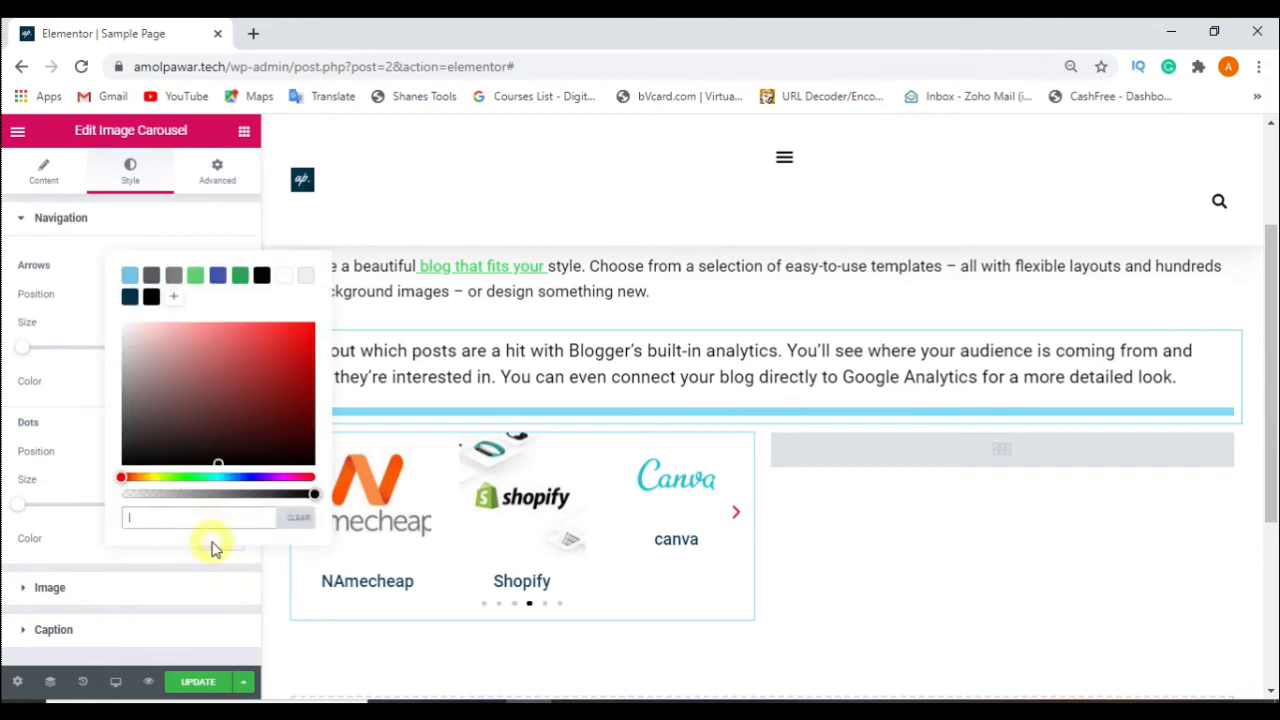
{"action": "left_click", "coordinate": [220, 276]}
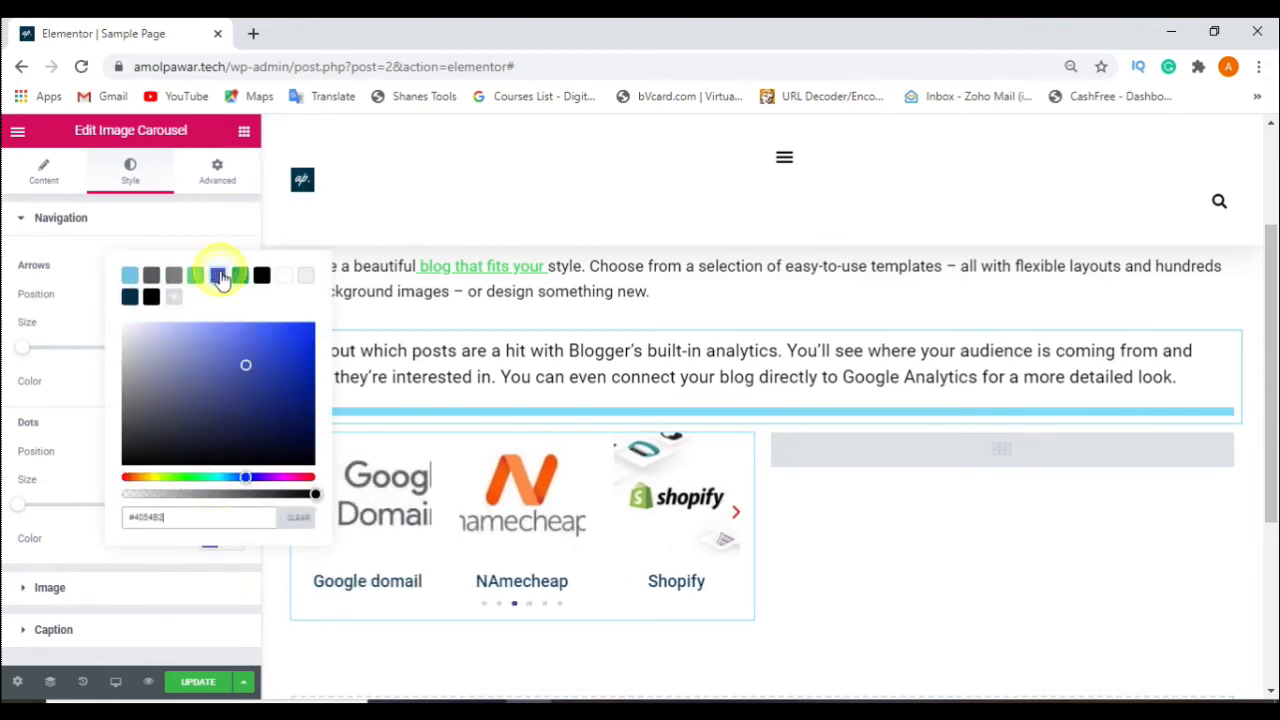
{"action": "left_click", "coordinate": [217, 585]}
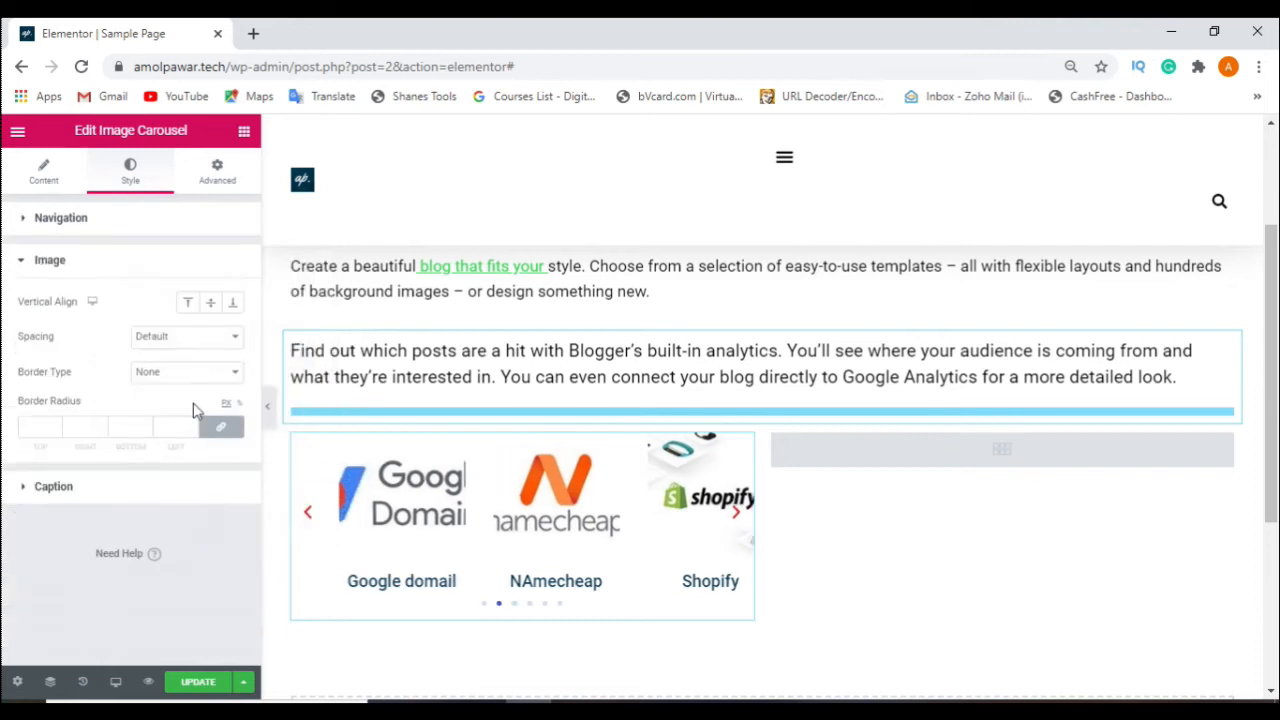
Set the navigation dots' size to 20 and their colour to green #23A455, and collapse the navigation style settings
{"action": "left_click", "coordinate": [142, 218]}
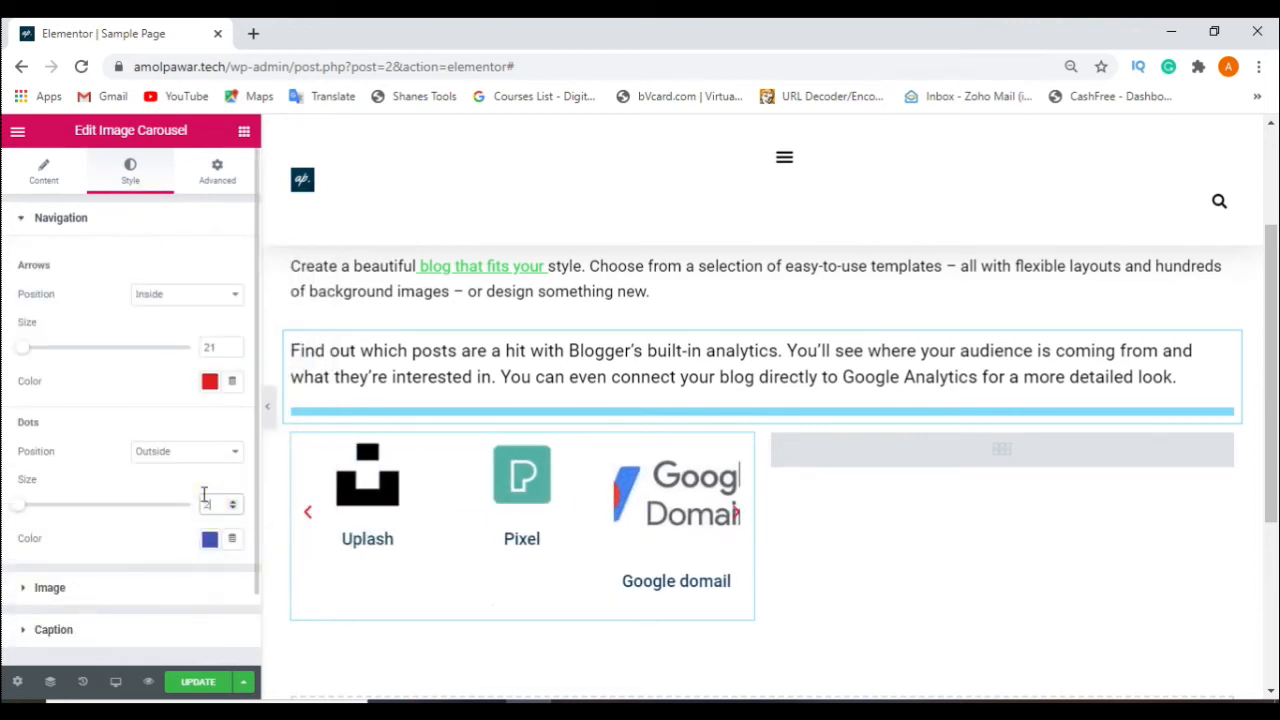
{"action": "type", "text": "20"}
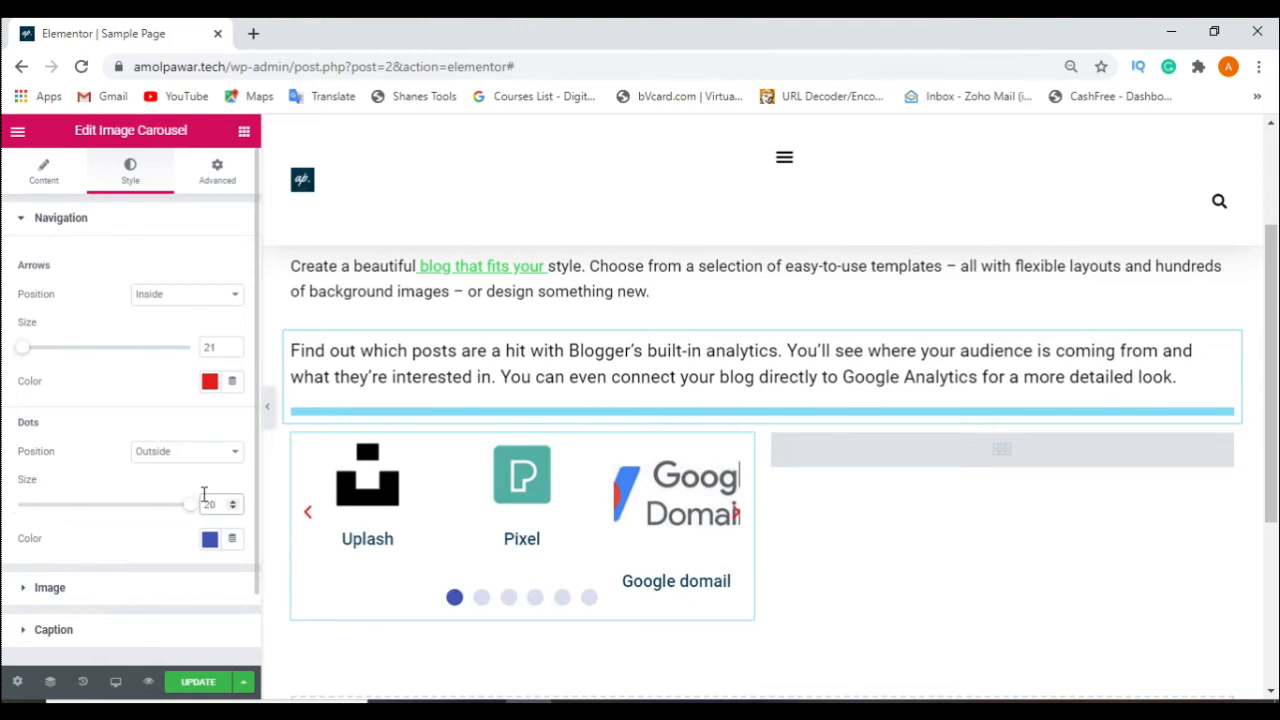
{"action": "left_click", "coordinate": [205, 540]}
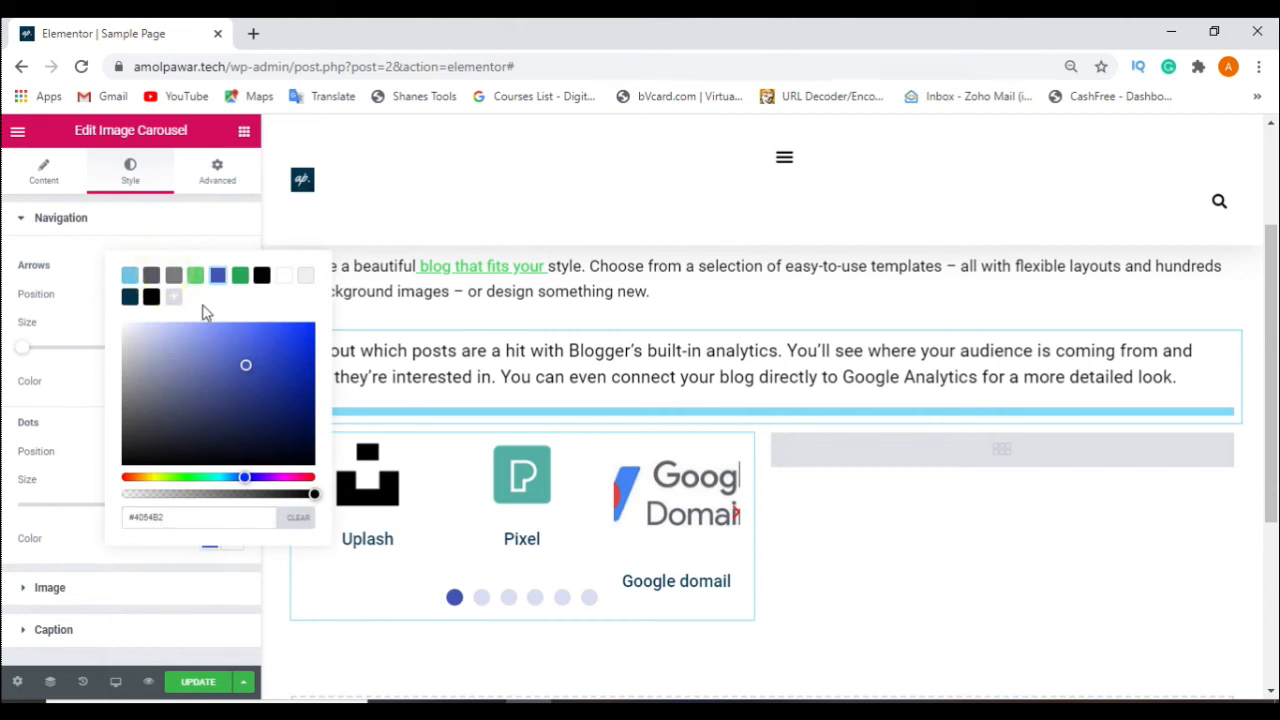
{"action": "left_click", "coordinate": [240, 275]}
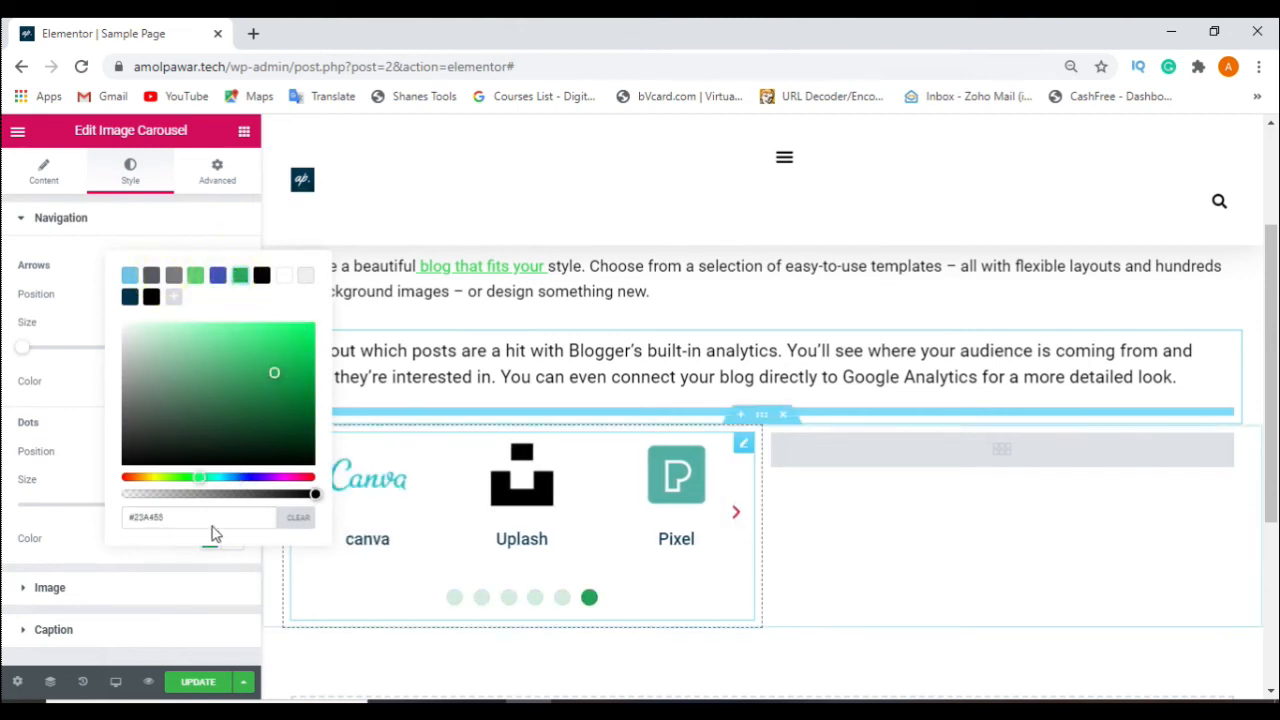
{"action": "left_click", "coordinate": [72, 472]}
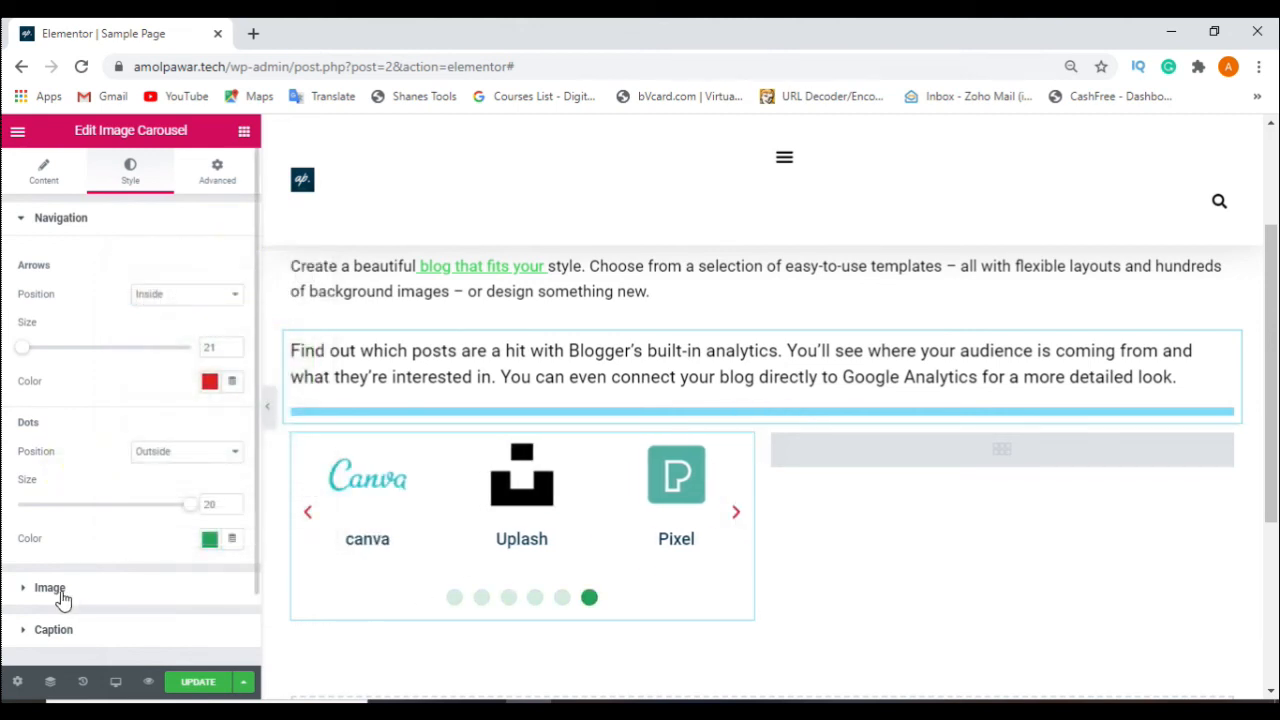
{"action": "left_click", "coordinate": [75, 234]}
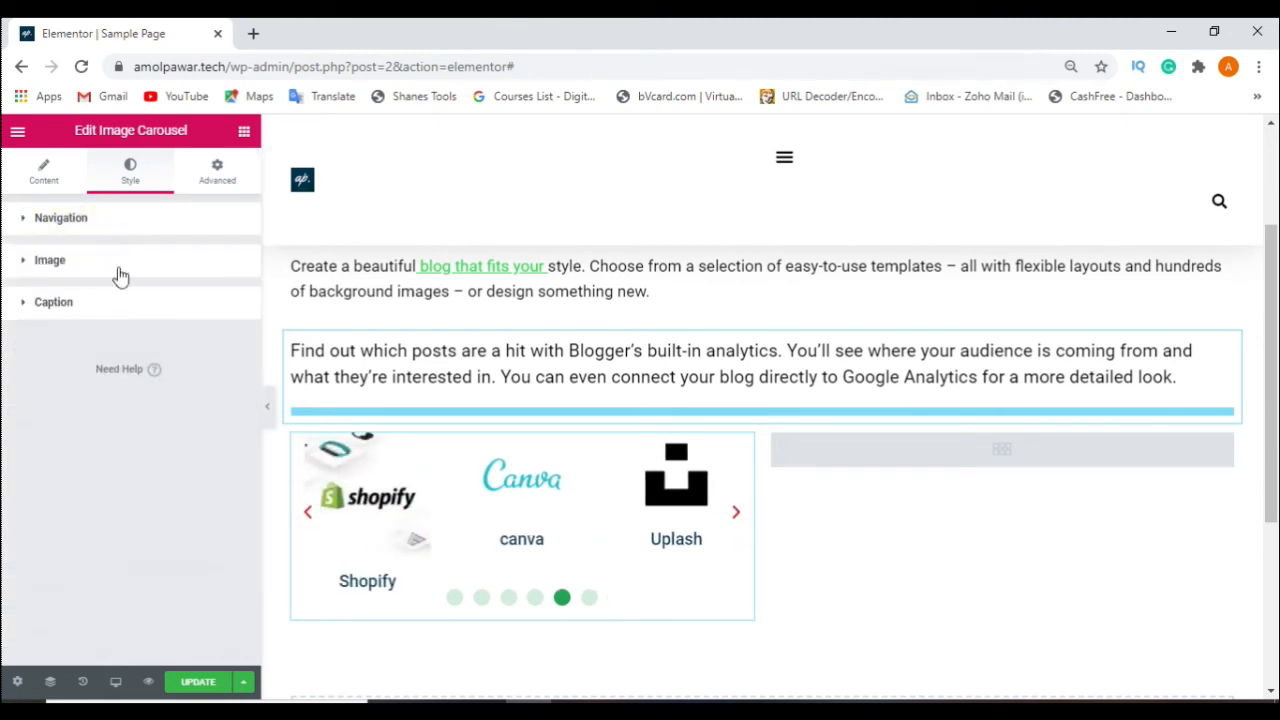
Centre the carousel images vertically and set their spacing to Custom with a value of 44
{"action": "left_click", "coordinate": [118, 266]}
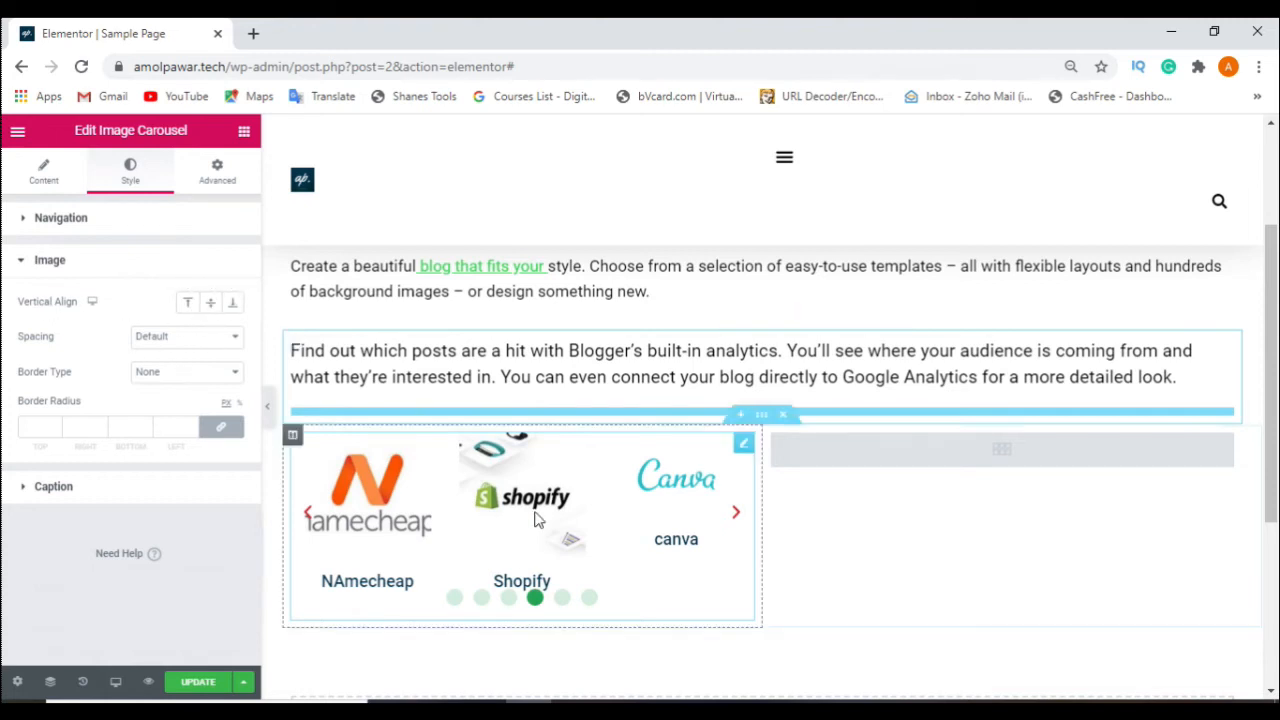
{"action": "left_click", "coordinate": [212, 304]}
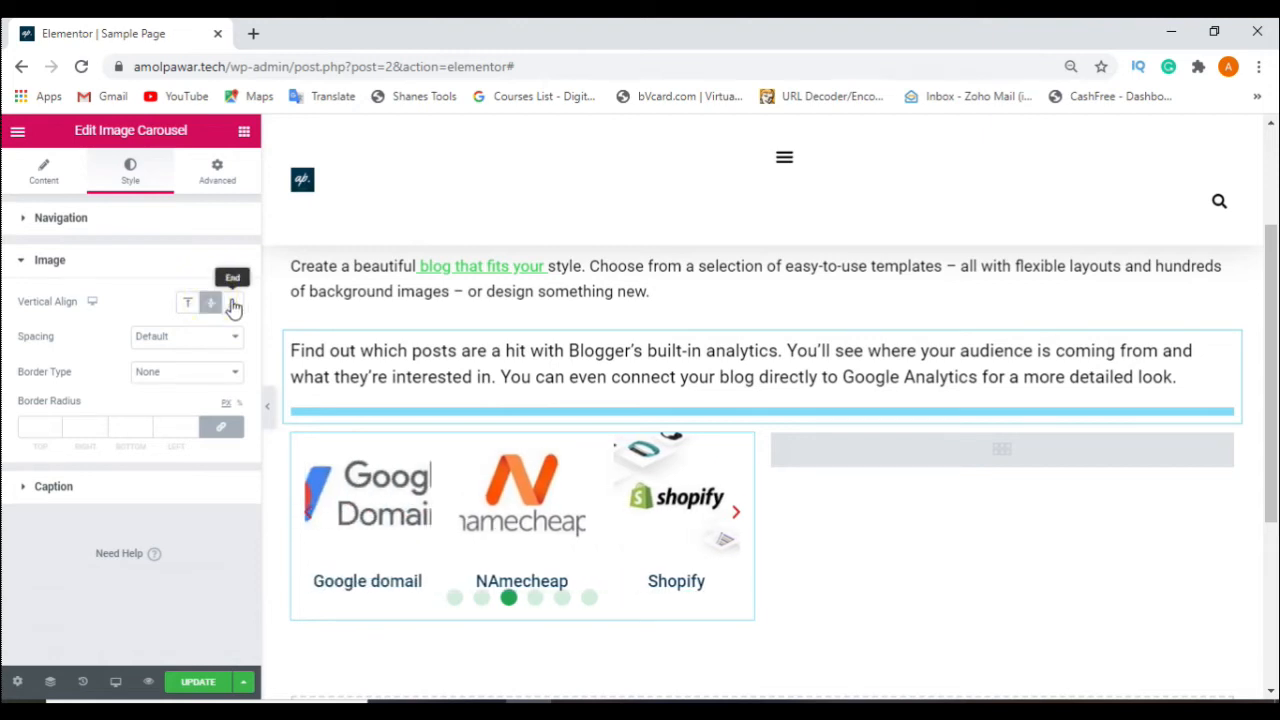
{"action": "left_click", "coordinate": [193, 340]}
{"action": "left_click", "coordinate": [178, 370]}
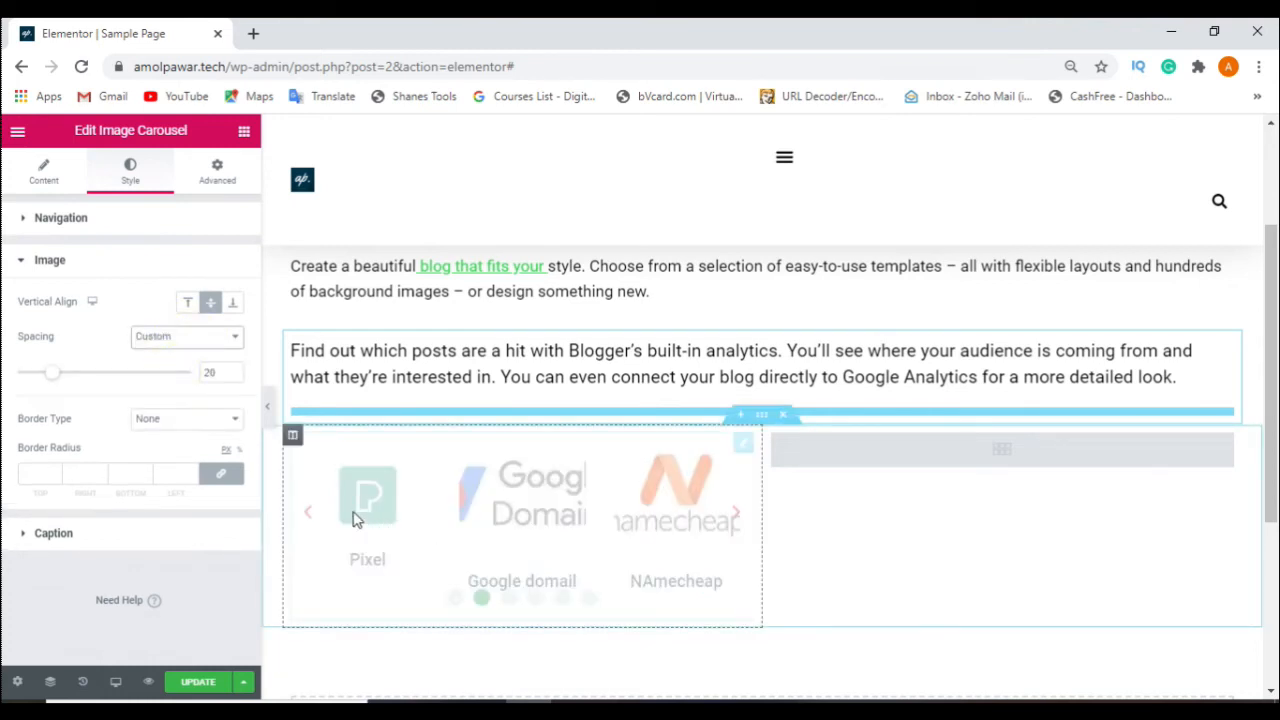
{"action": "left_click_drag", "start_coordinate": [60, 382], "coordinate": [99, 397]}
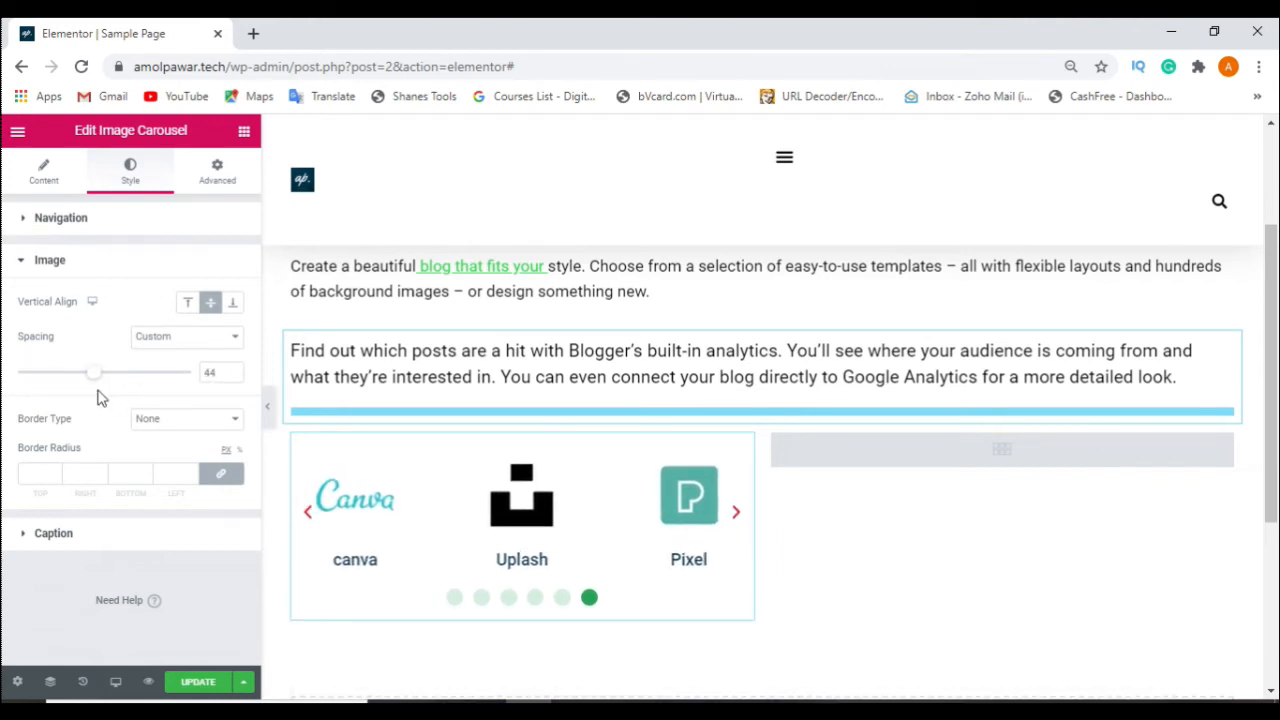
Try Solid and Double borders on the carousel images, and set the border type to Solid
{"action": "left_click", "coordinate": [203, 425]}
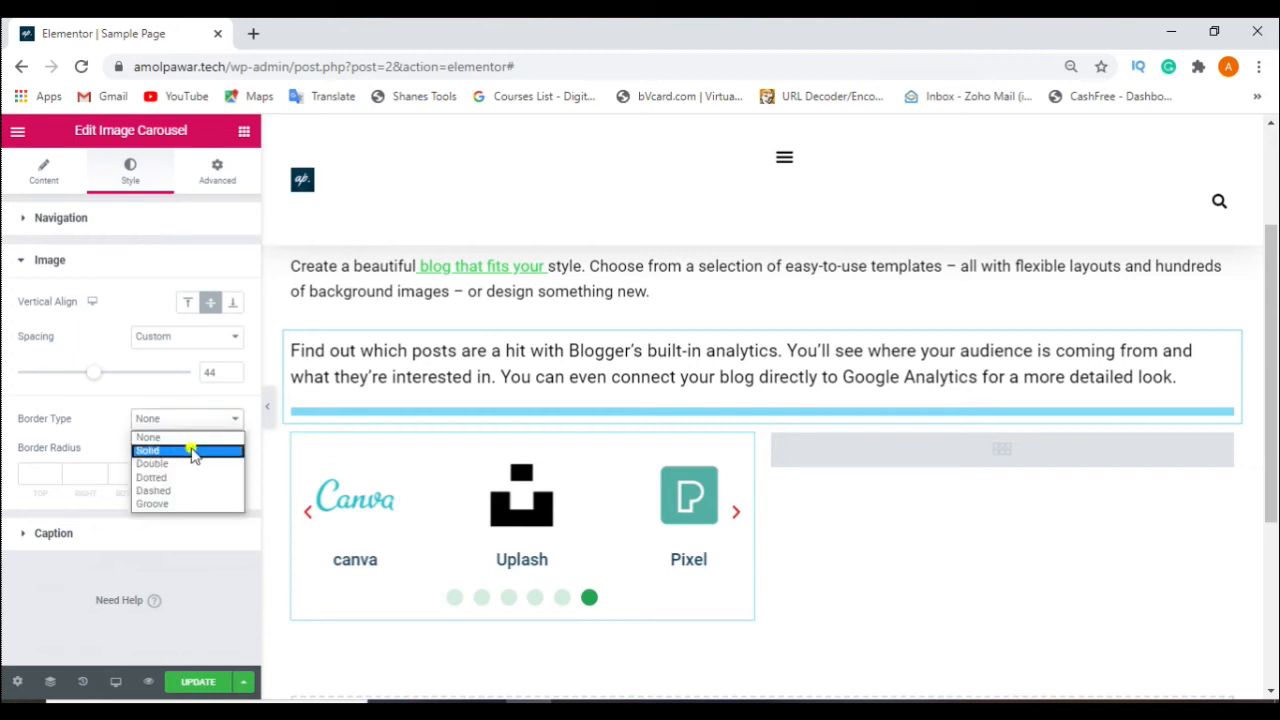
{"action": "left_click", "coordinate": [192, 453]}
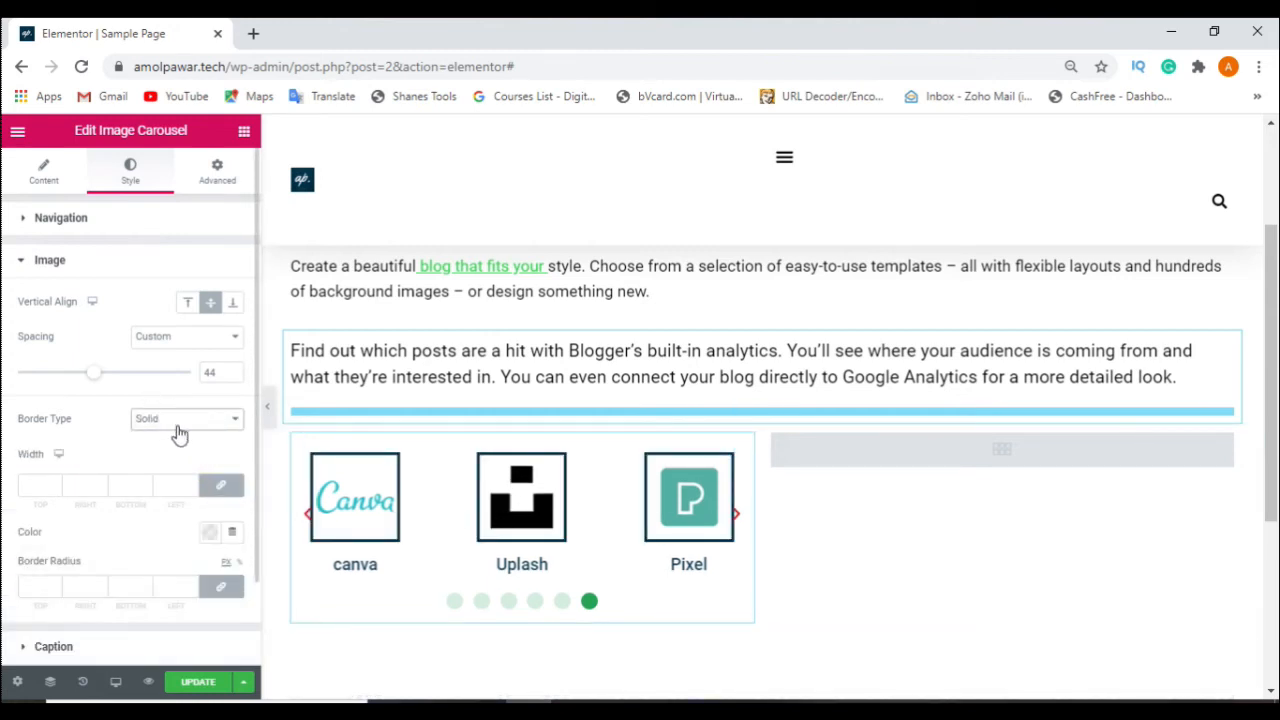
{"action": "left_click", "coordinate": [178, 430]}
{"action": "left_click", "coordinate": [172, 472]}
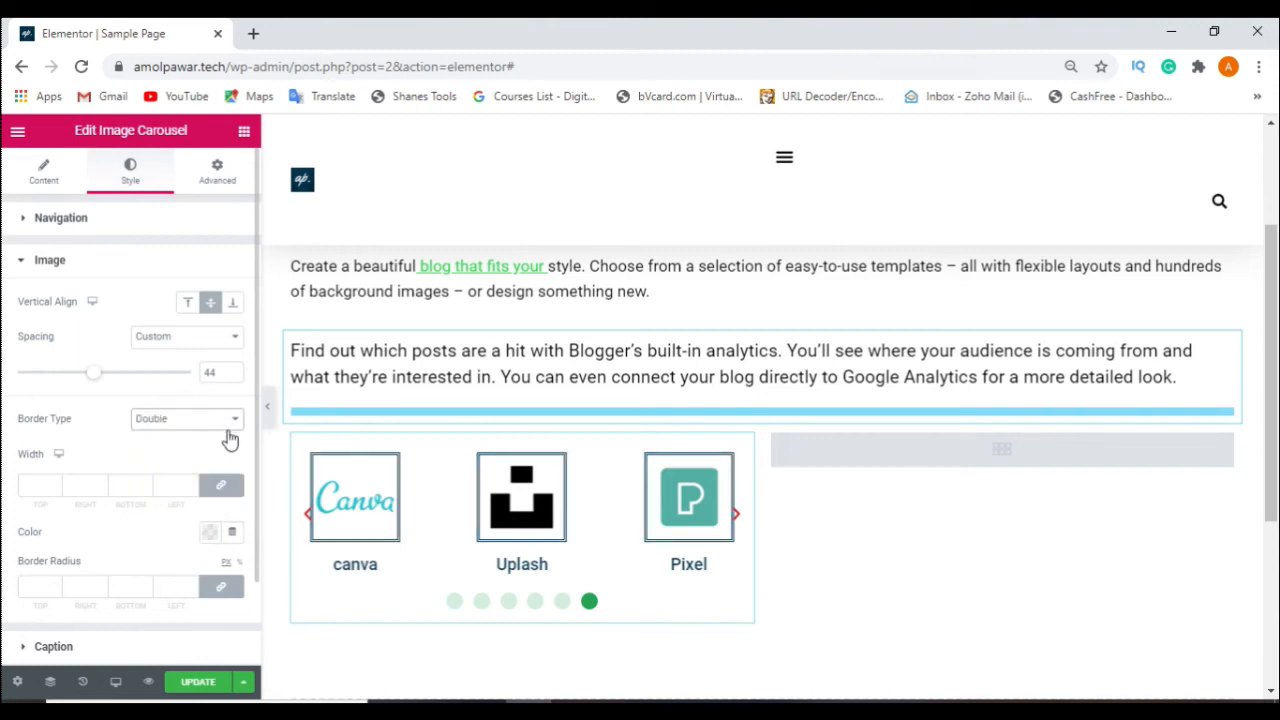
{"action": "left_click", "coordinate": [222, 420]}
{"action": "left_click", "coordinate": [185, 452]}
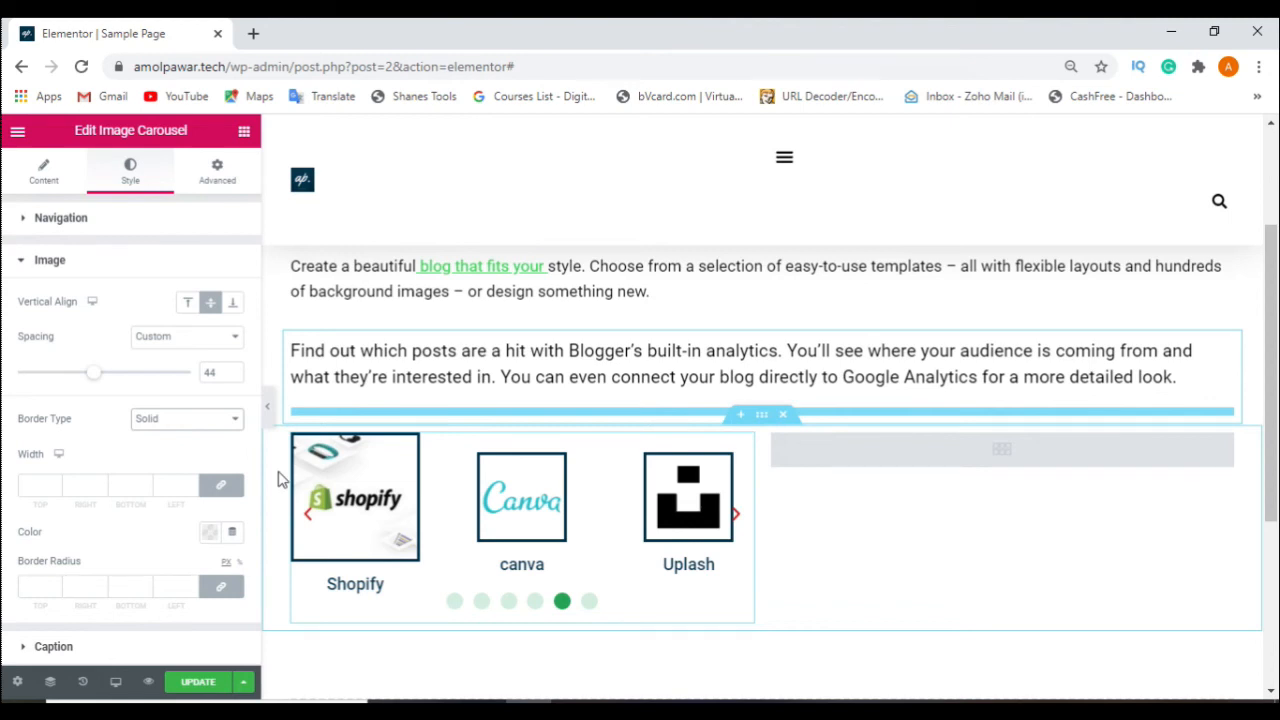
Try a border width of 13 on all sides of the carousel images
{"action": "left_click", "coordinate": [56, 486]}
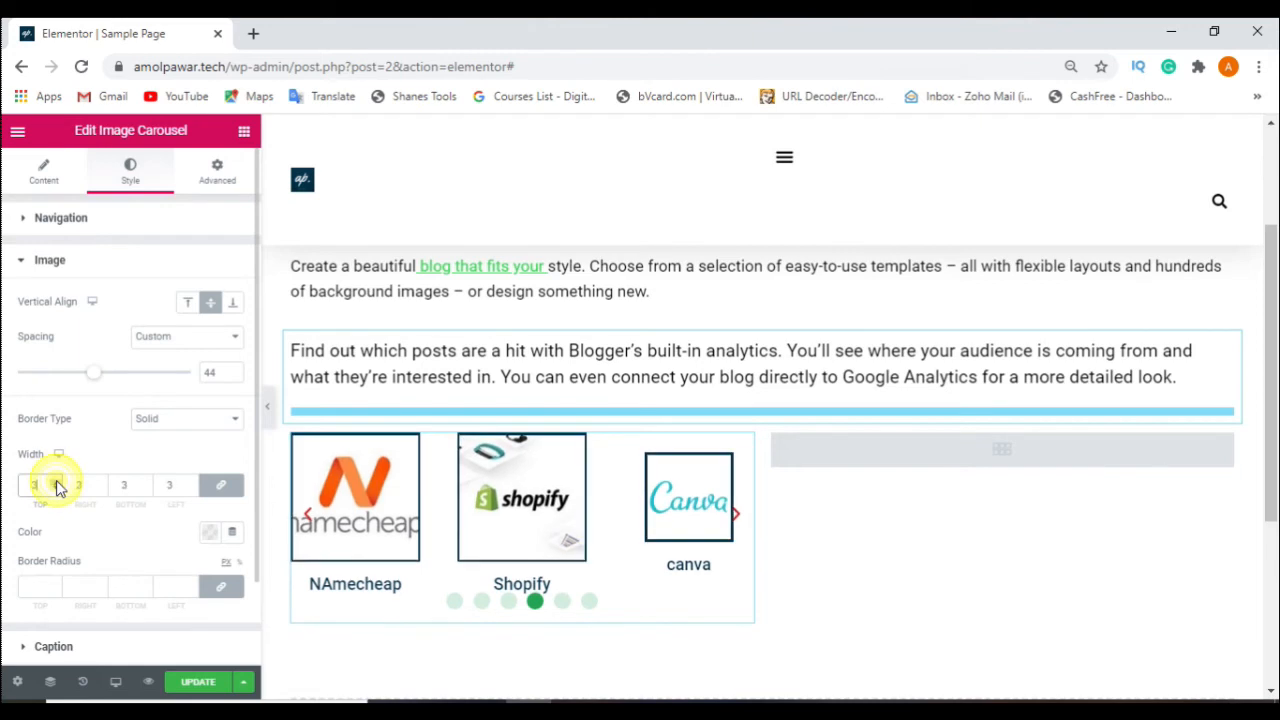
{"action": "type", "text": "8"}
{"action": "left_click", "coordinate": [56, 482]}
{"action": "left_click", "coordinate": [56, 482]}
{"action": "left_click", "coordinate": [56, 482]}
{"action": "left_click", "coordinate": [56, 482]}
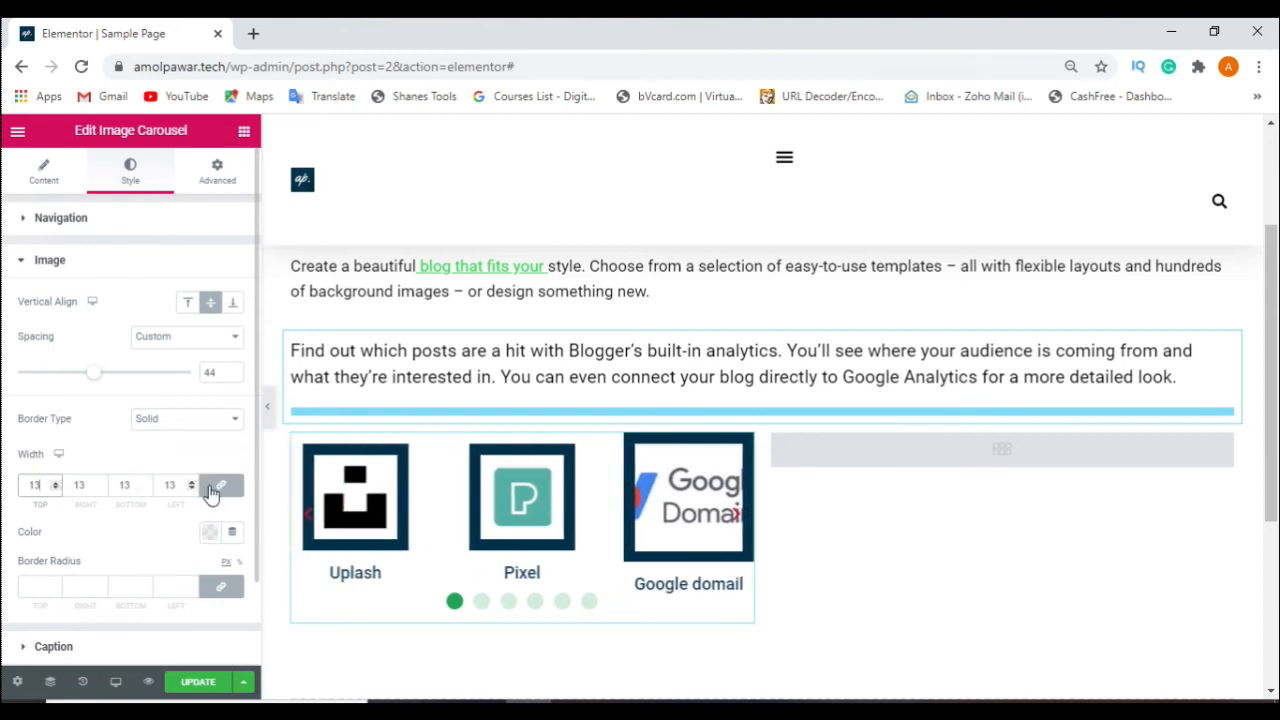
Set the carousel images' border width to 5 on all sides
{"action": "left_click", "coordinate": [57, 490]}
{"action": "left_click", "coordinate": [57, 490]}
{"action": "left_click", "coordinate": [57, 490]}
{"action": "left_click", "coordinate": [57, 490]}
{"action": "left_click", "coordinate": [57, 490]}
{"action": "left_click", "coordinate": [57, 490]}
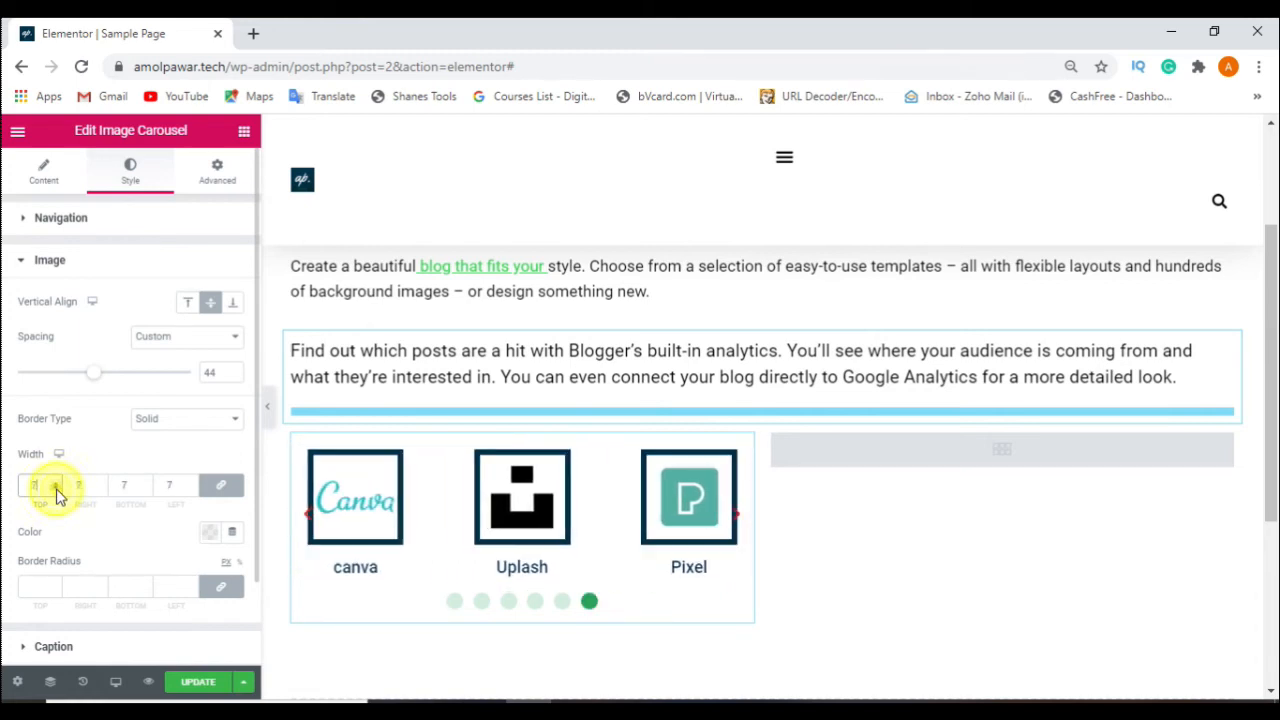
{"action": "left_click", "coordinate": [57, 490]}
{"action": "left_click", "coordinate": [57, 490]}
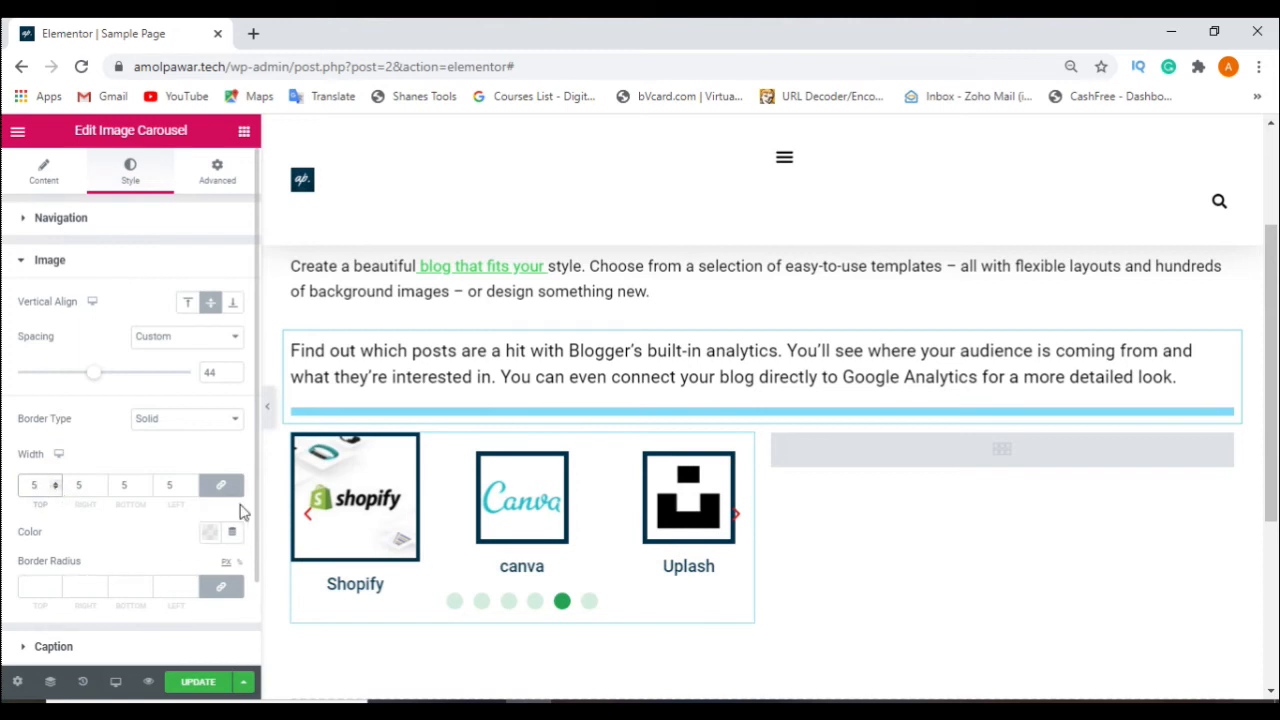
Set the carousel images' border colour to red #C82424
{"action": "scroll", "coordinate": [243, 510], "scroll_direction": "down", "scroll_amount": 1}
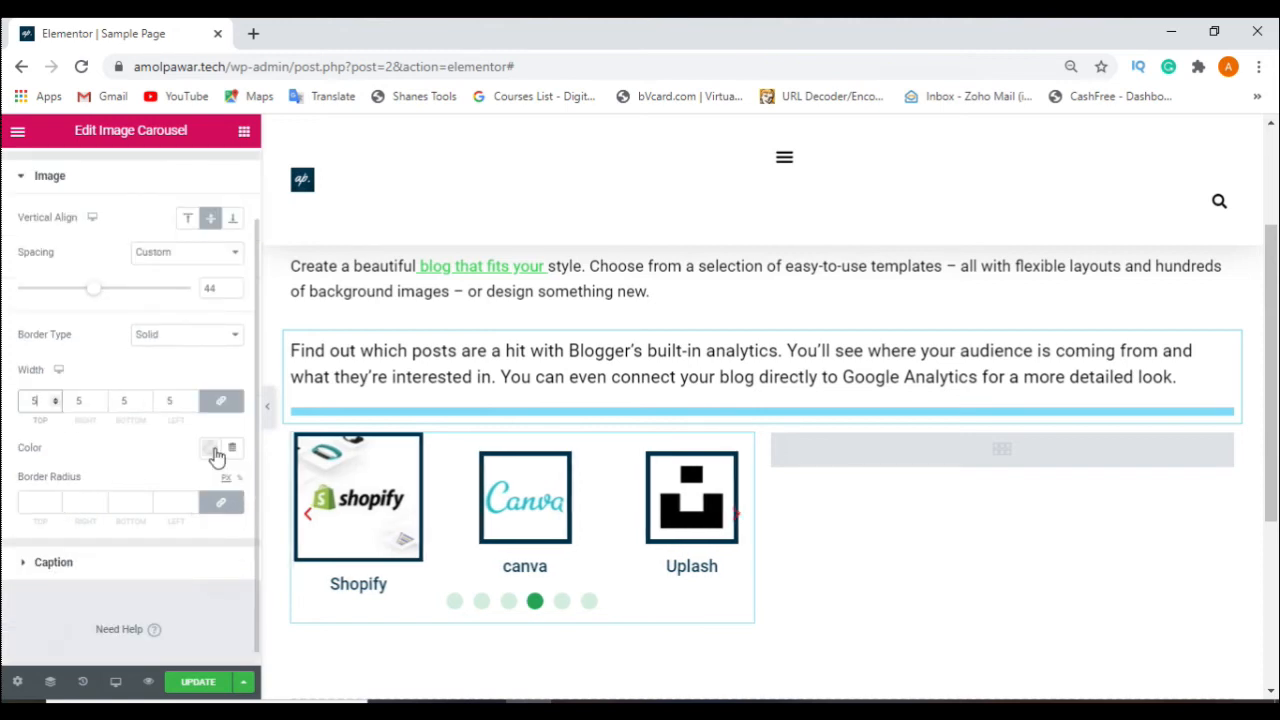
{"action": "left_click", "coordinate": [211, 449]}
{"action": "left_click", "coordinate": [279, 264]}
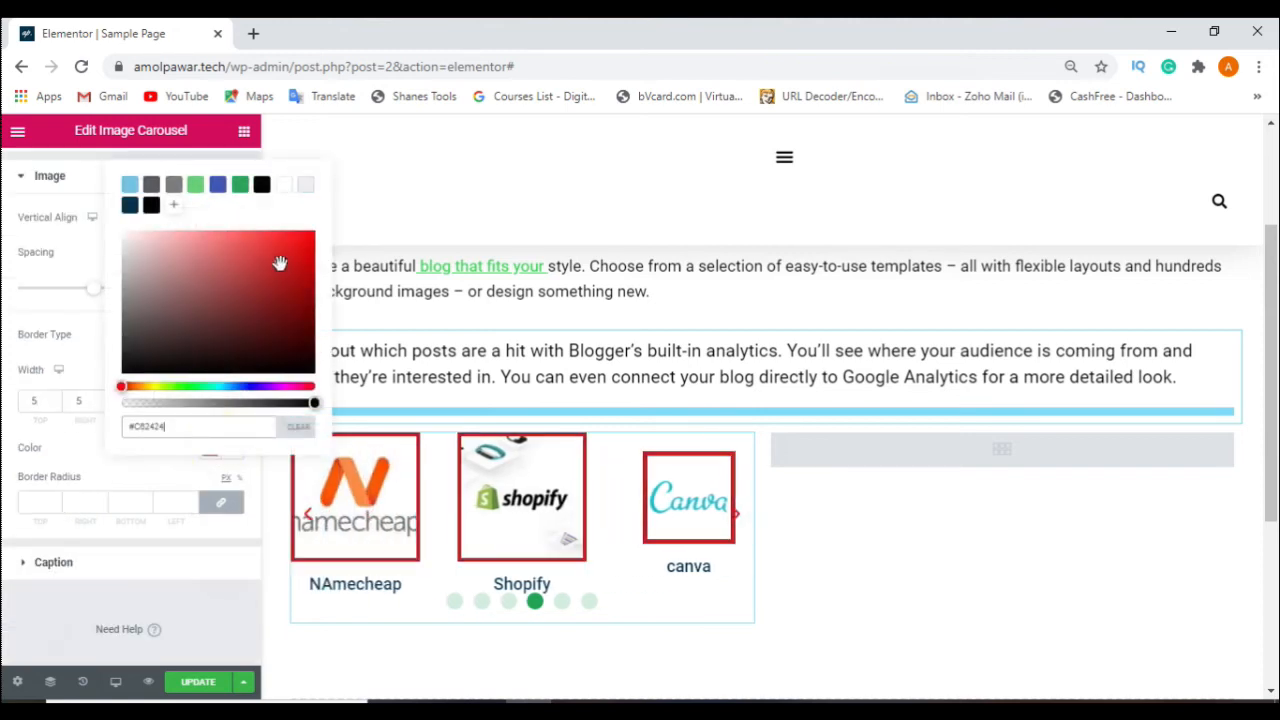
{"action": "left_click", "coordinate": [85, 455]}
Set the carousel images' border radius to 3000 on all corners, and switch to the caption style settings
{"action": "left_click", "coordinate": [41, 500]}
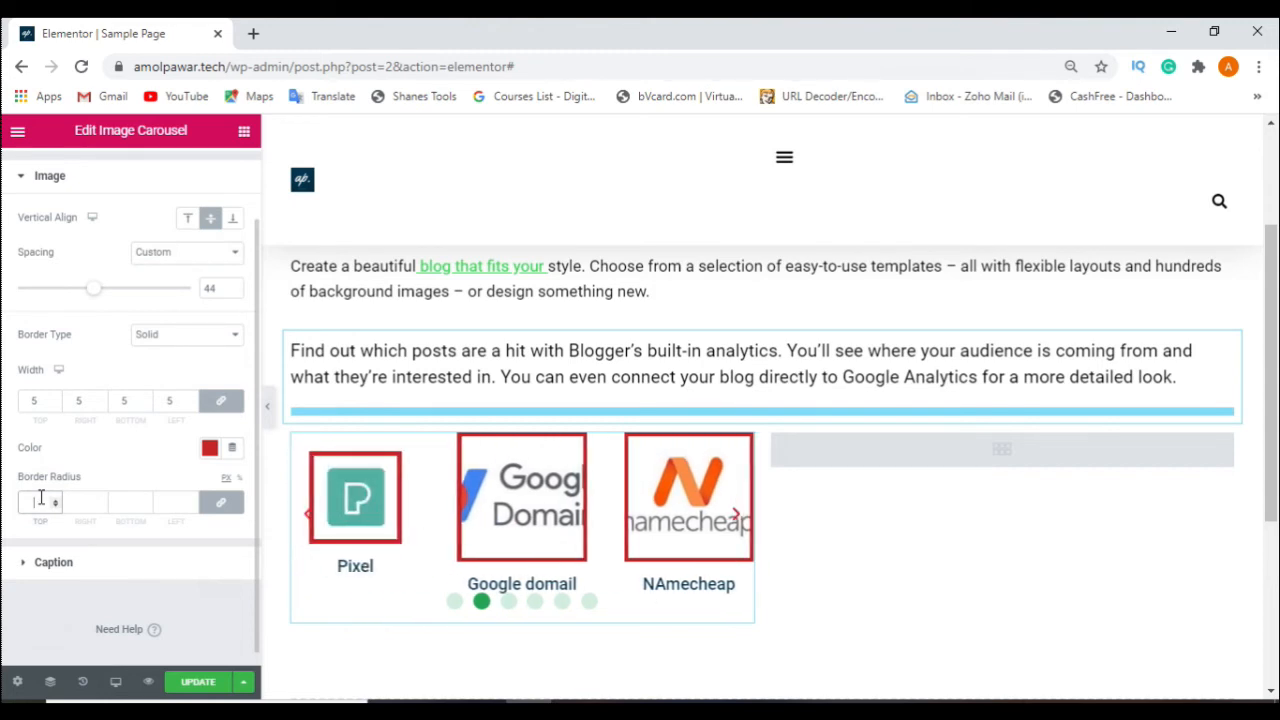
{"action": "type", "text": "3000"}
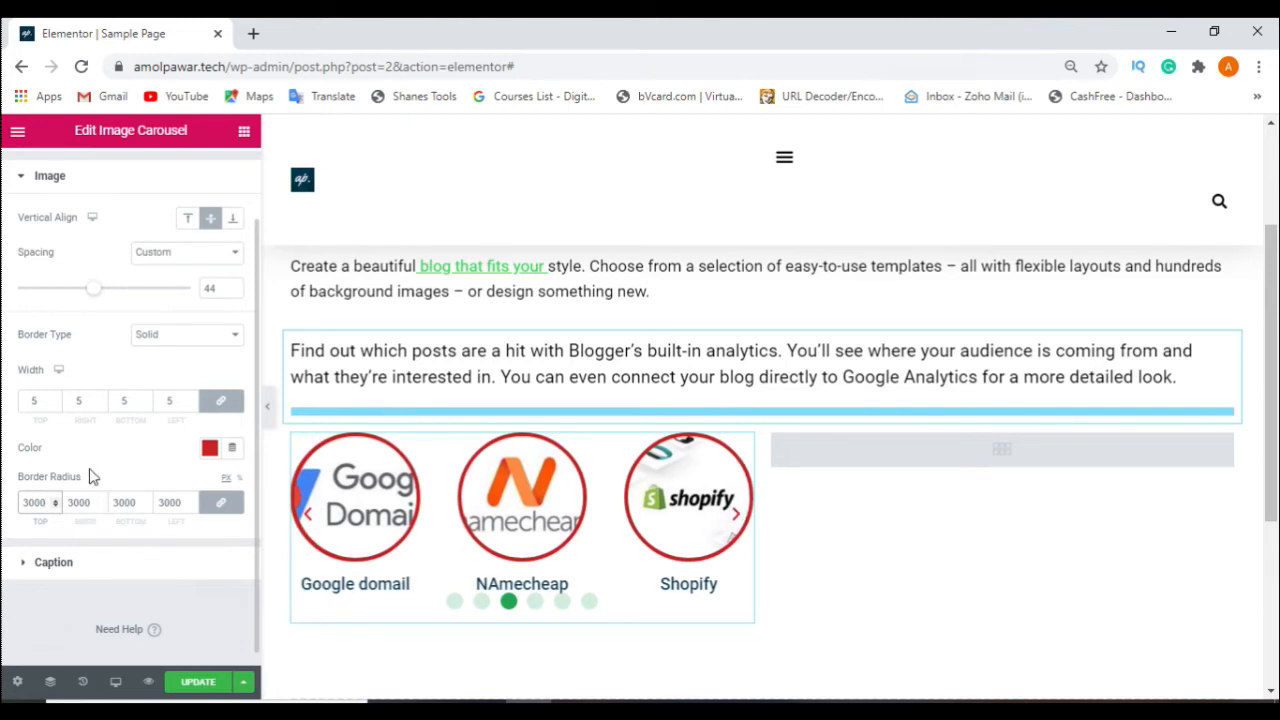
{"action": "scroll", "coordinate": [89, 476], "scroll_direction": "up", "scroll_amount": 1}
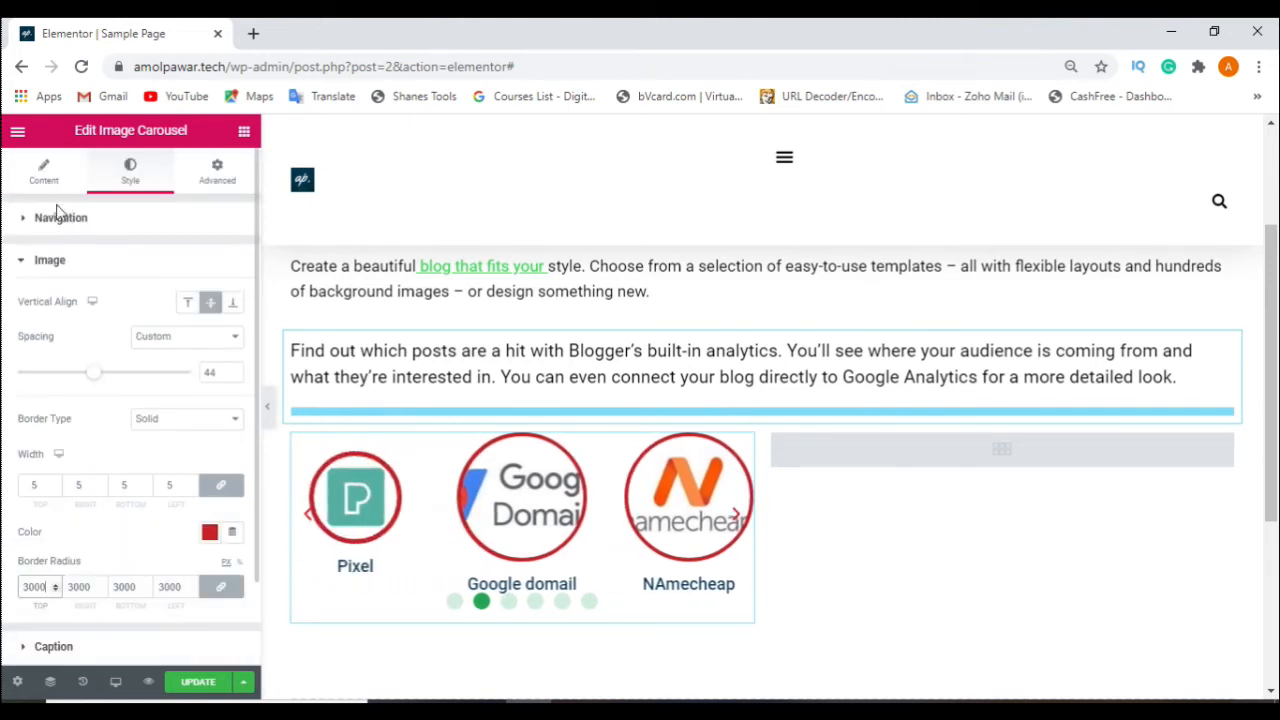
{"action": "left_click", "coordinate": [52, 264]}
{"action": "left_click", "coordinate": [105, 302]}
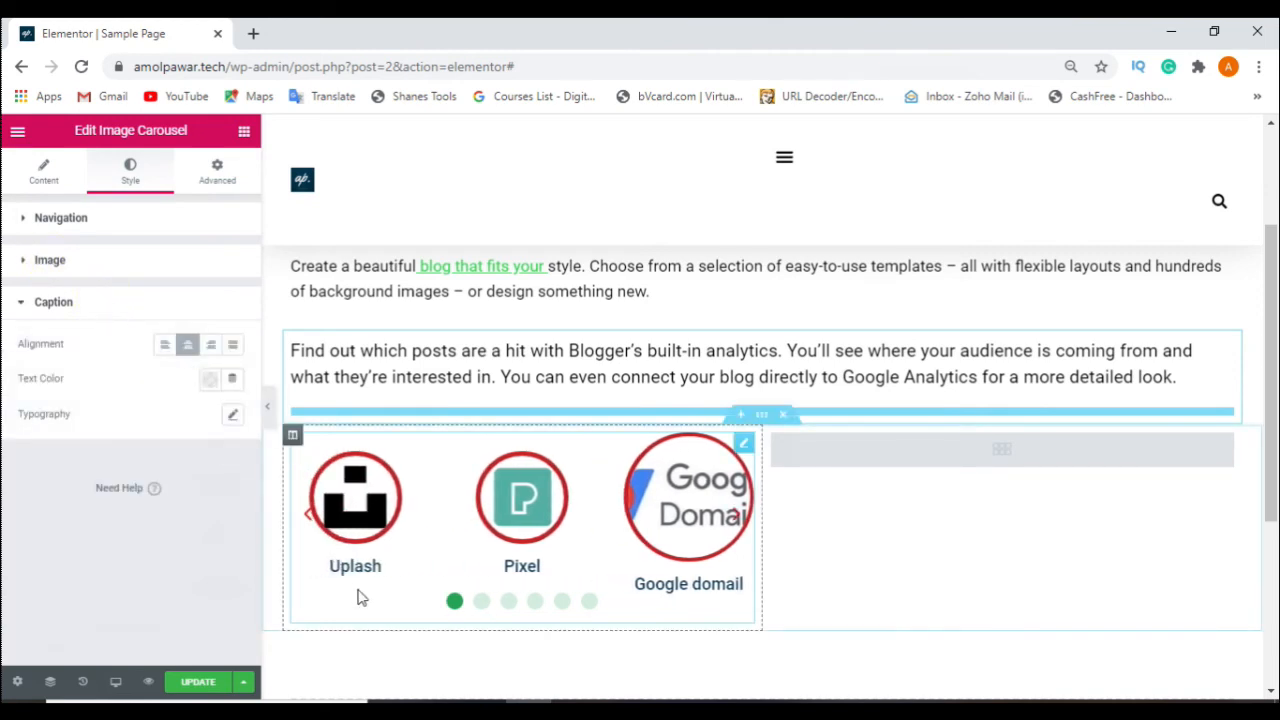
Try left and right alignment on the carousel captions, and set them back to centre
{"action": "left_click", "coordinate": [165, 345]}
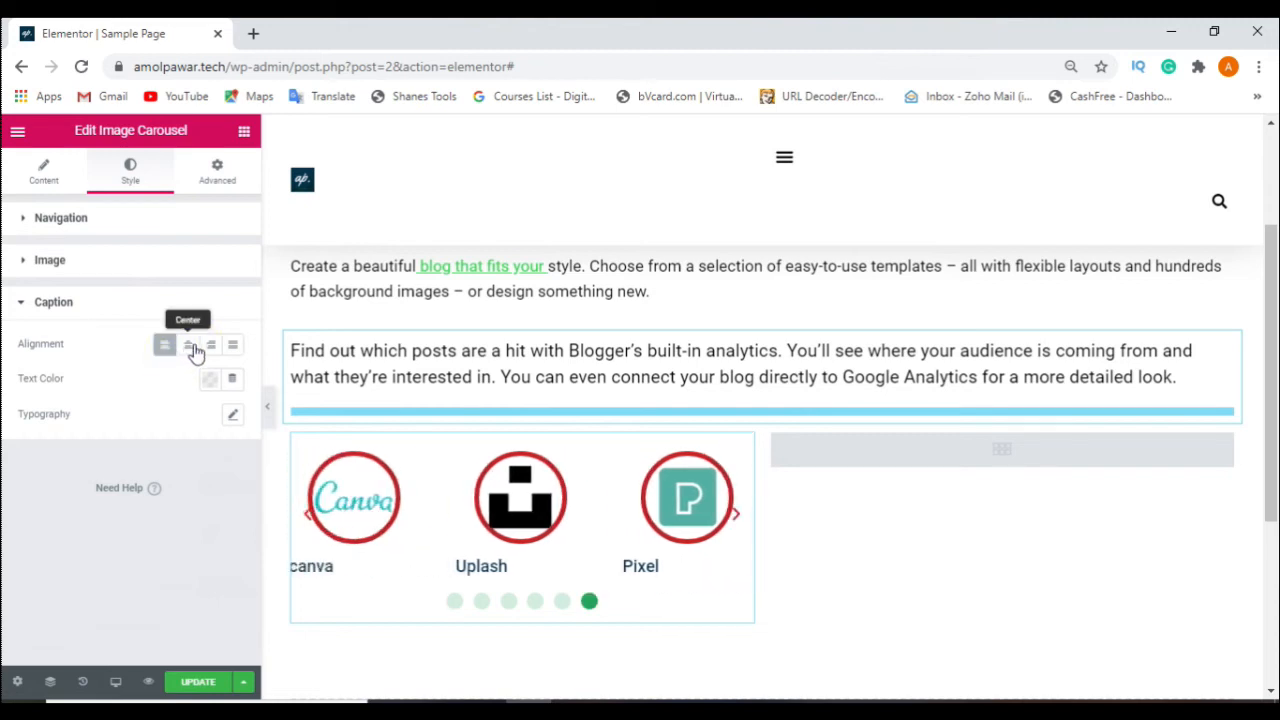
{"action": "left_click", "coordinate": [209, 345]}
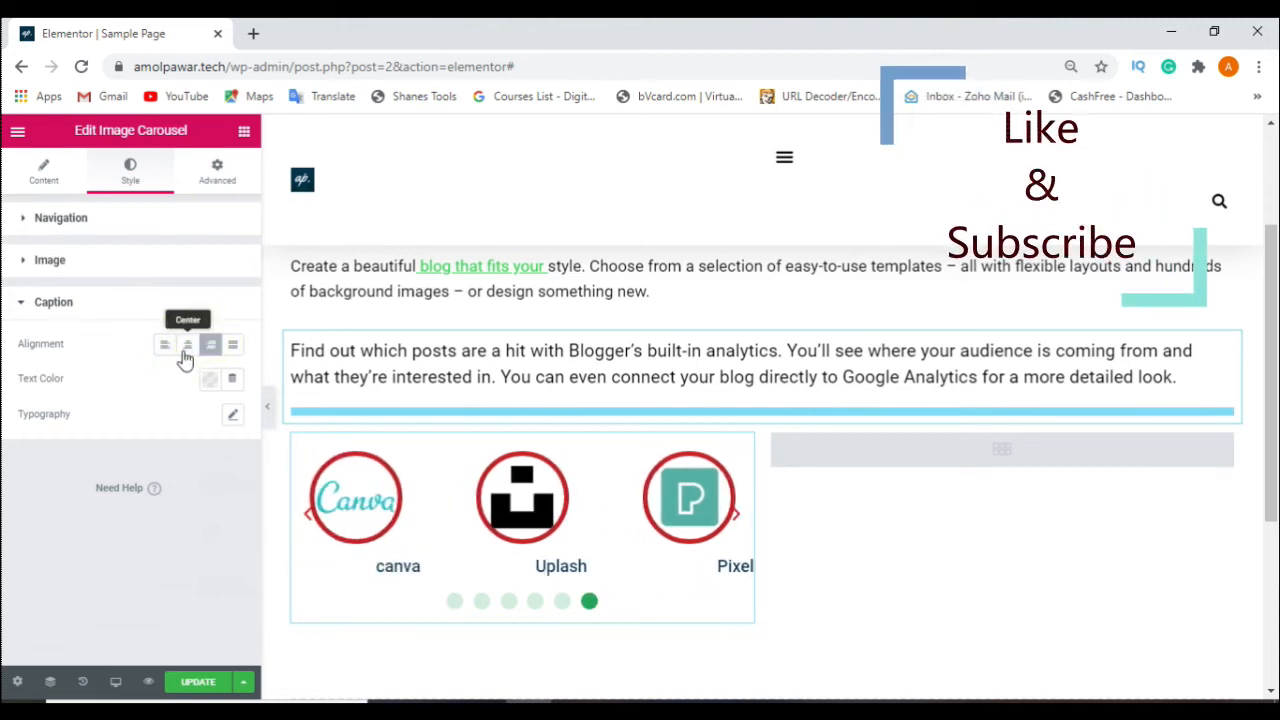
{"action": "left_click", "coordinate": [187, 346]}
Try green #23A455 and grey #7A7A7A on the carousel captions, and set their text colour to red #E60F0F
{"action": "left_click", "coordinate": [209, 380]}
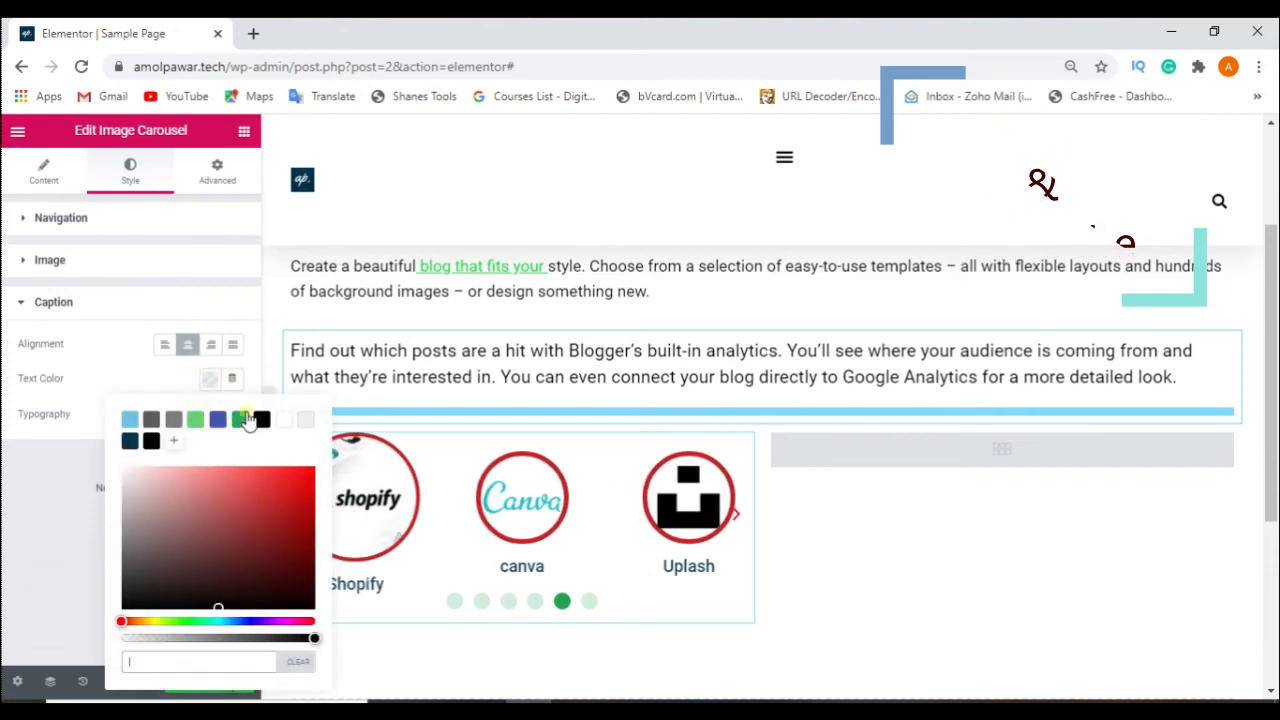
{"action": "left_click", "coordinate": [240, 420]}
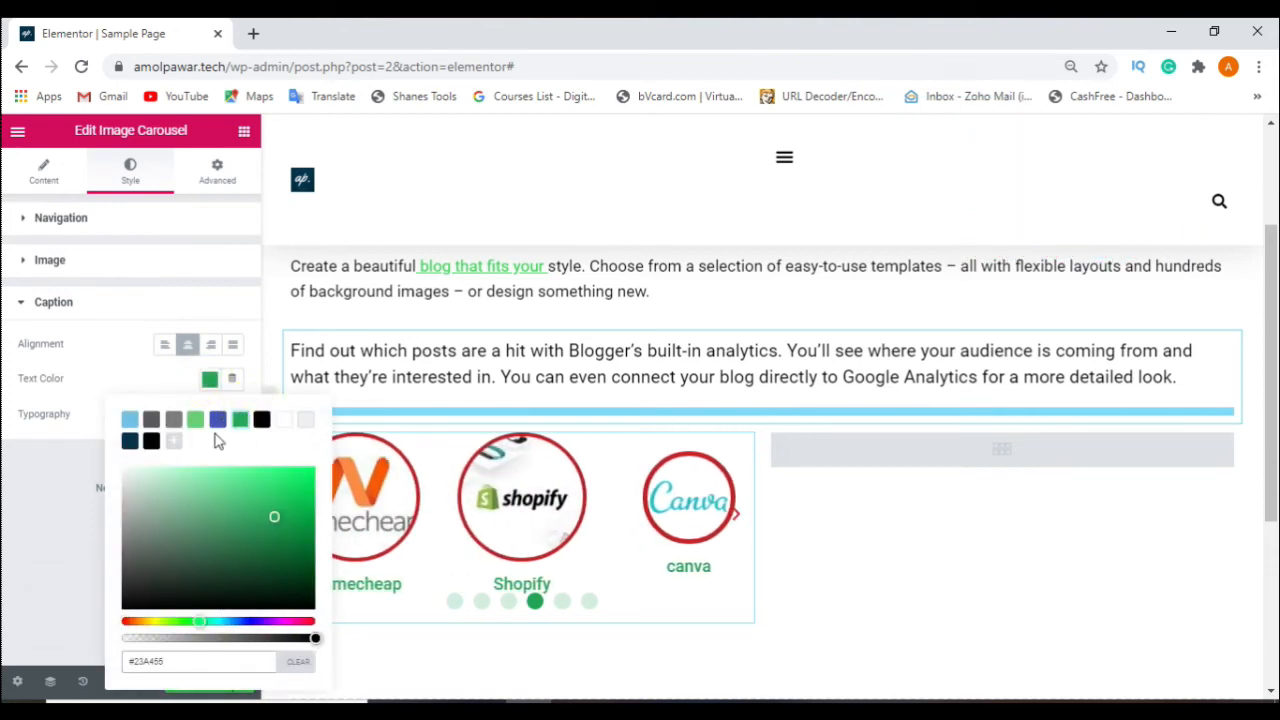
{"action": "left_click", "coordinate": [172, 421]}
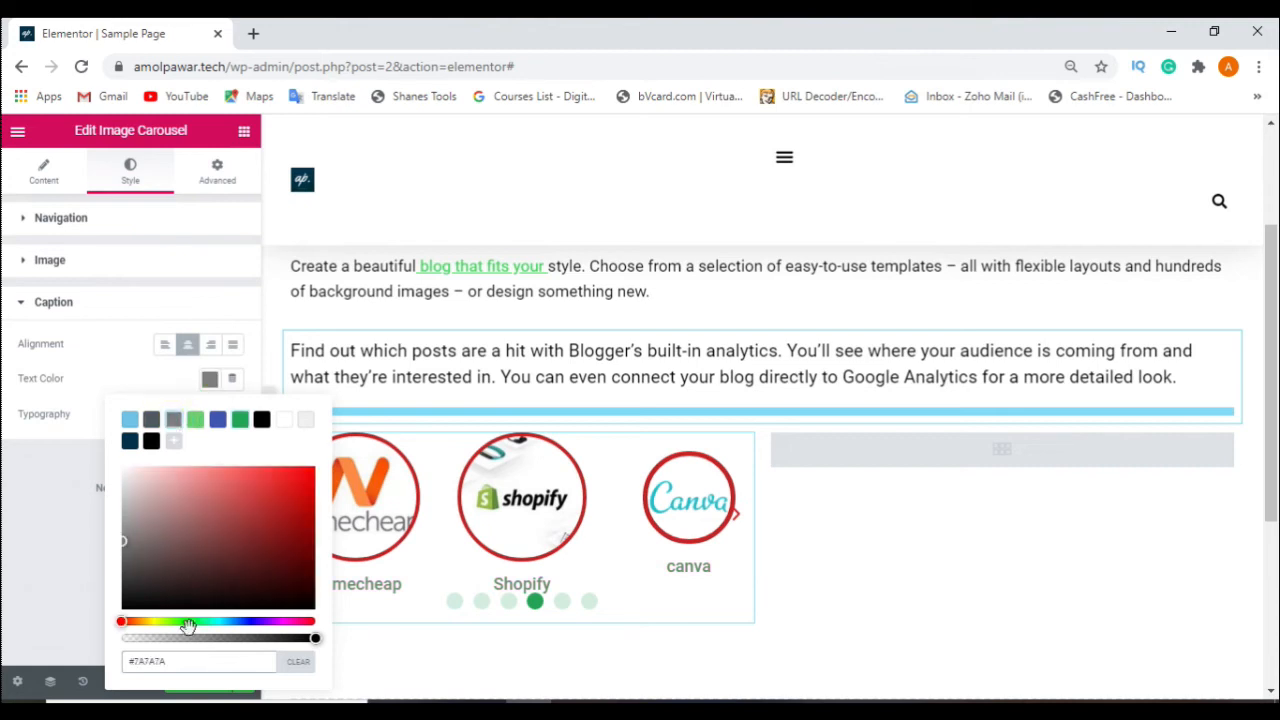
{"action": "left_click", "coordinate": [304, 480]}
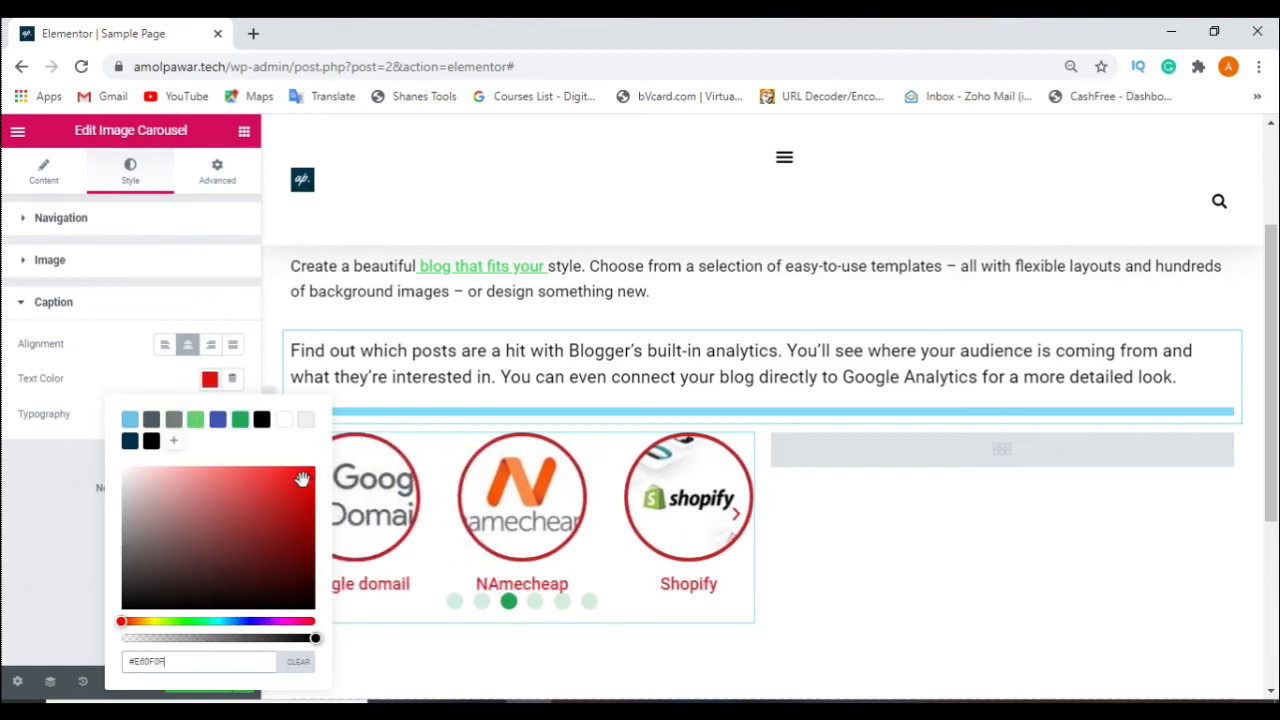
{"action": "left_click", "coordinate": [85, 385]}
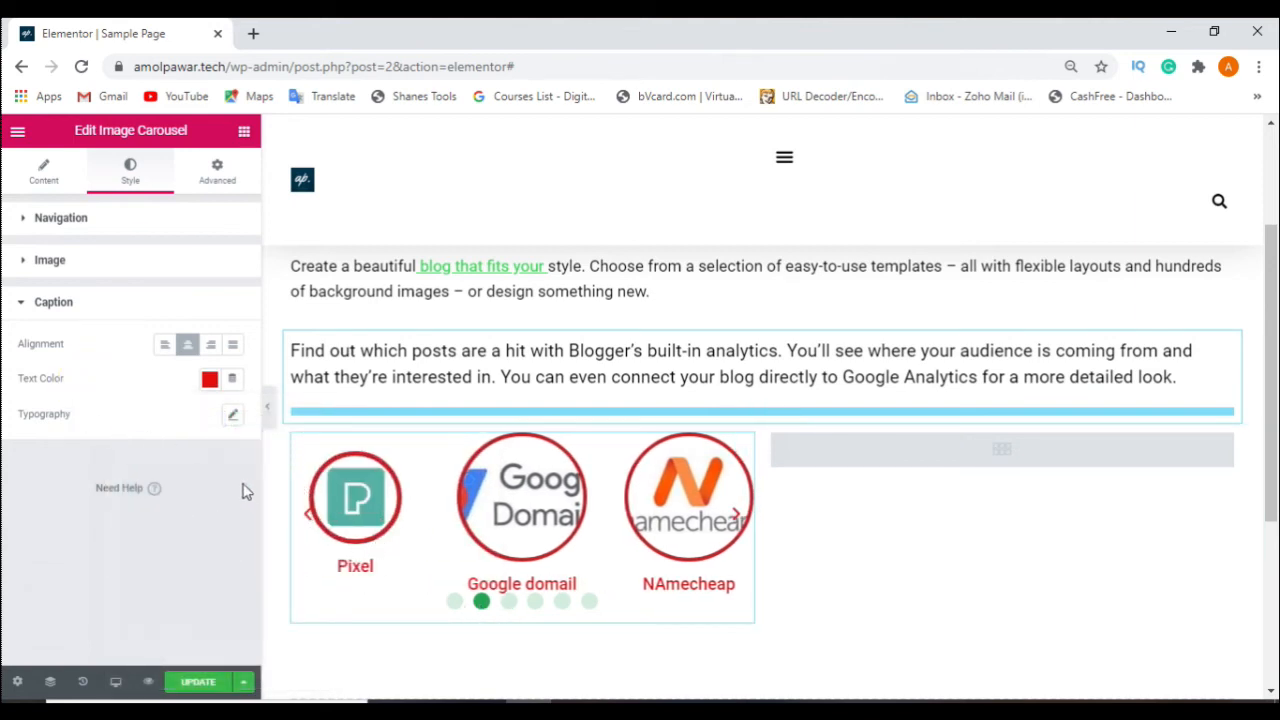
Try the smallest font size in the carousel captions' typography, and clear the size value
{"action": "left_click", "coordinate": [232, 416]}
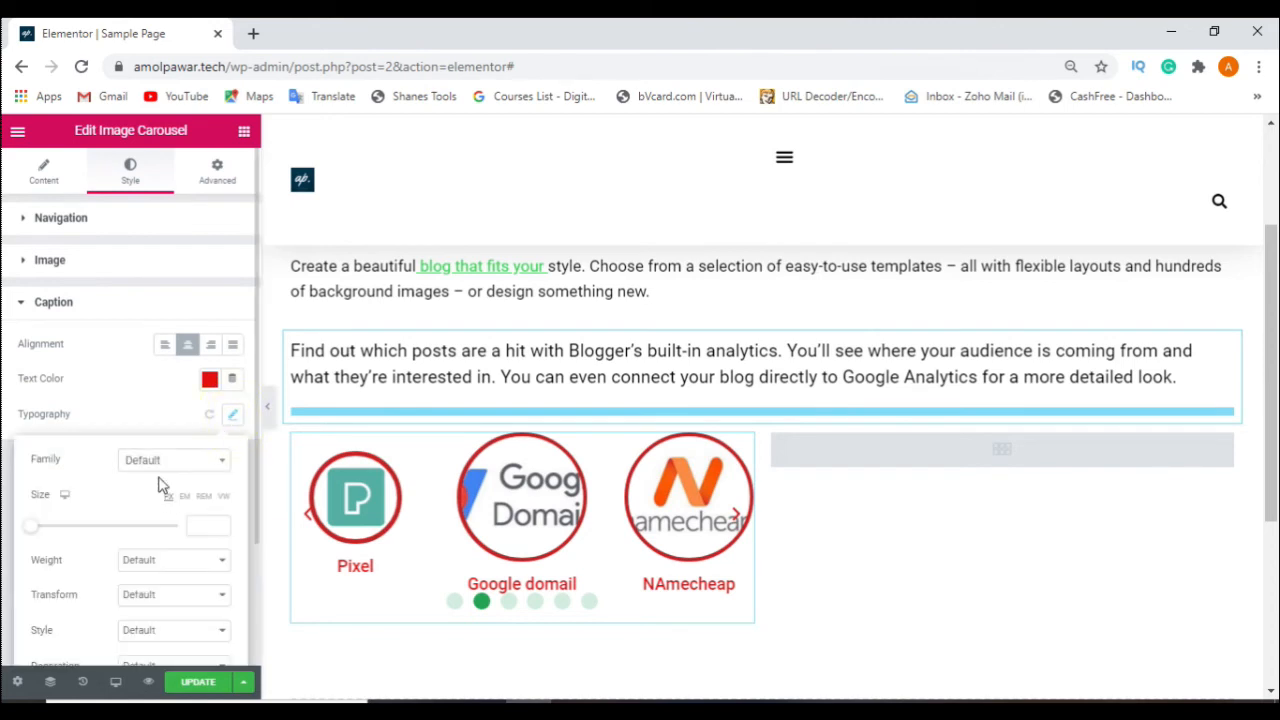
{"action": "left_click_drag", "start_coordinate": [35, 527], "coordinate": [10, 541]}
{"action": "left_click", "coordinate": [10, 541]}
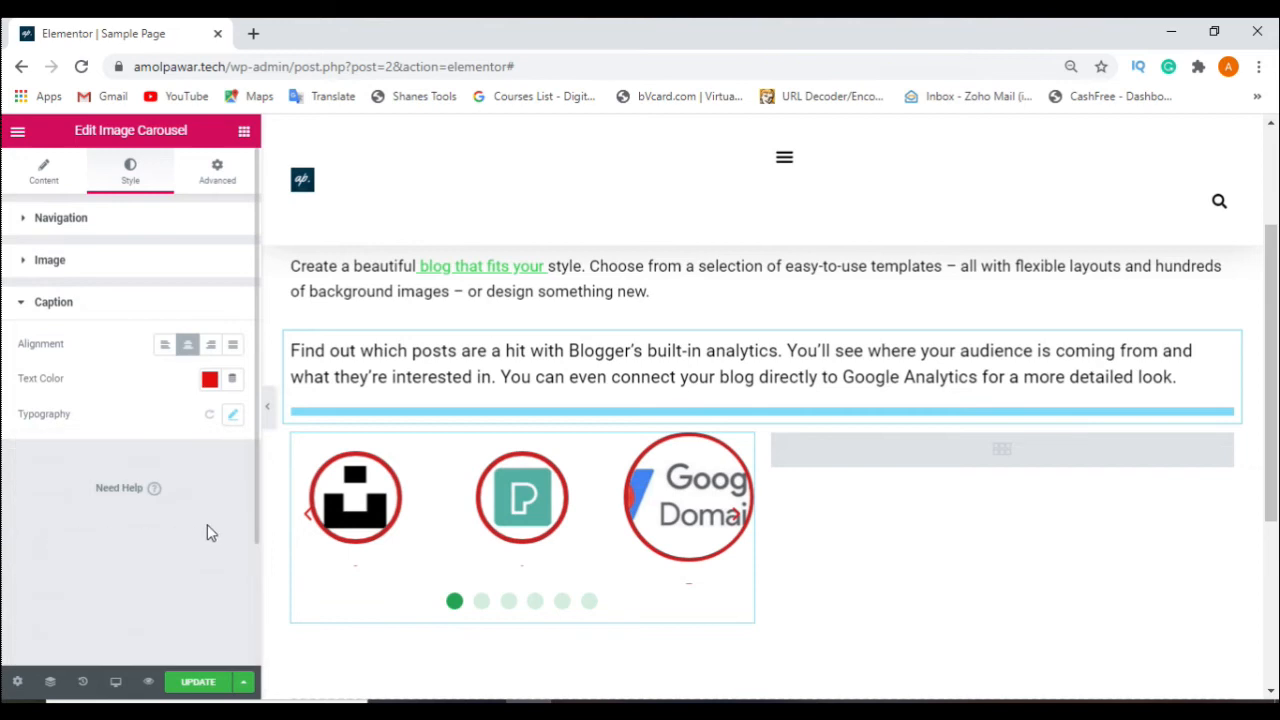
{"action": "left_click", "coordinate": [233, 416]}
{"action": "left_click", "coordinate": [205, 527]}
{"action": "key", "text": "BackSpace"}
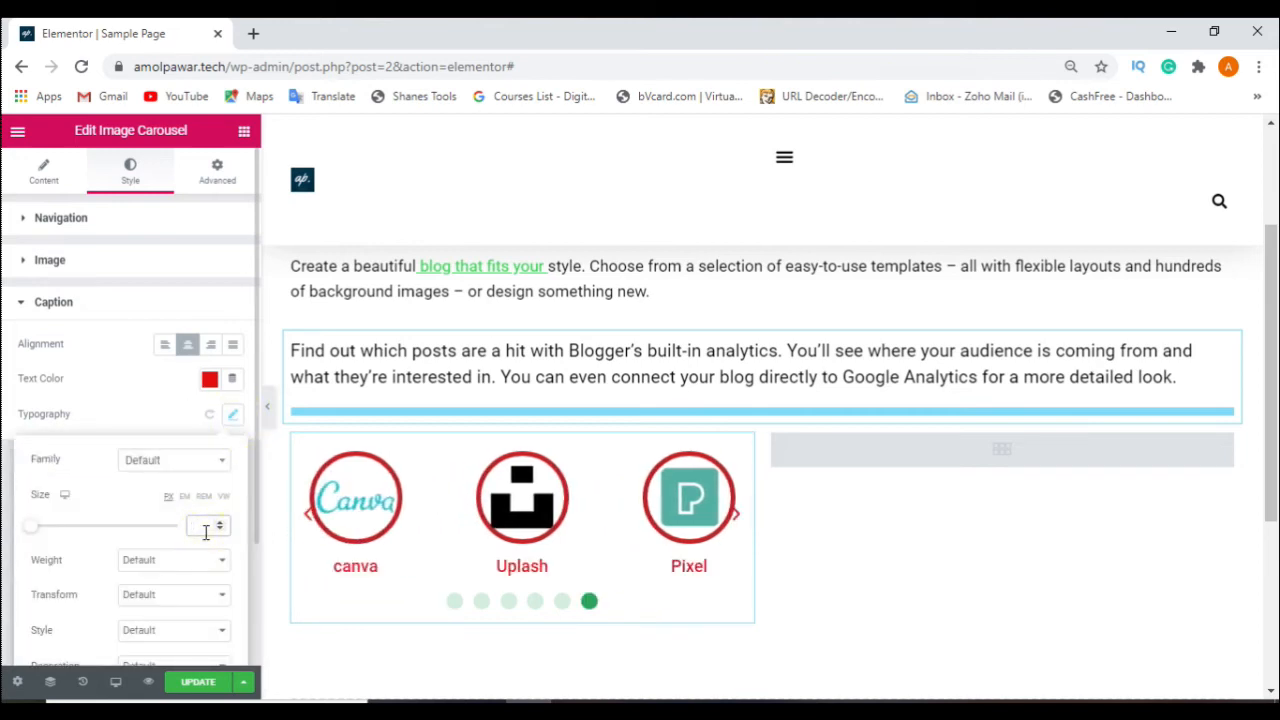
{"action": "left_click", "coordinate": [108, 395]}
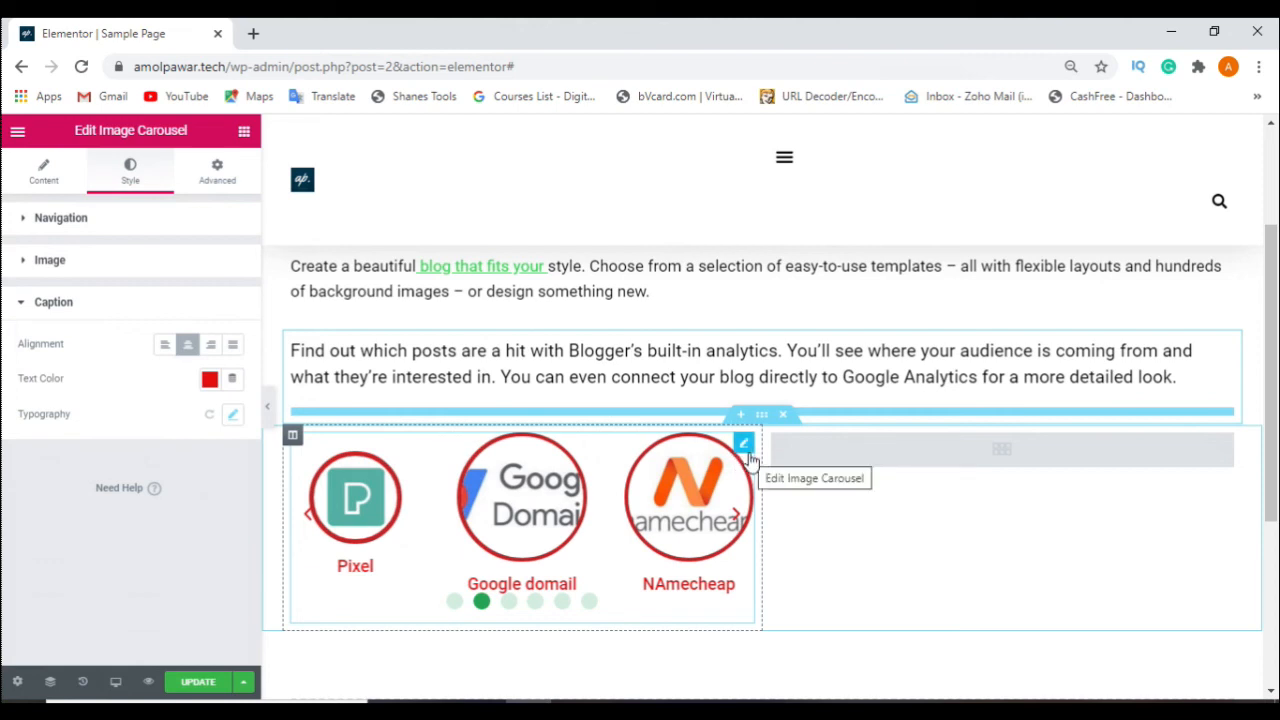
Start adding images to the empty basic gallery and select the WordPress plugins and Shopify images from the media library
{"action": "left_click", "coordinate": [971, 457]}
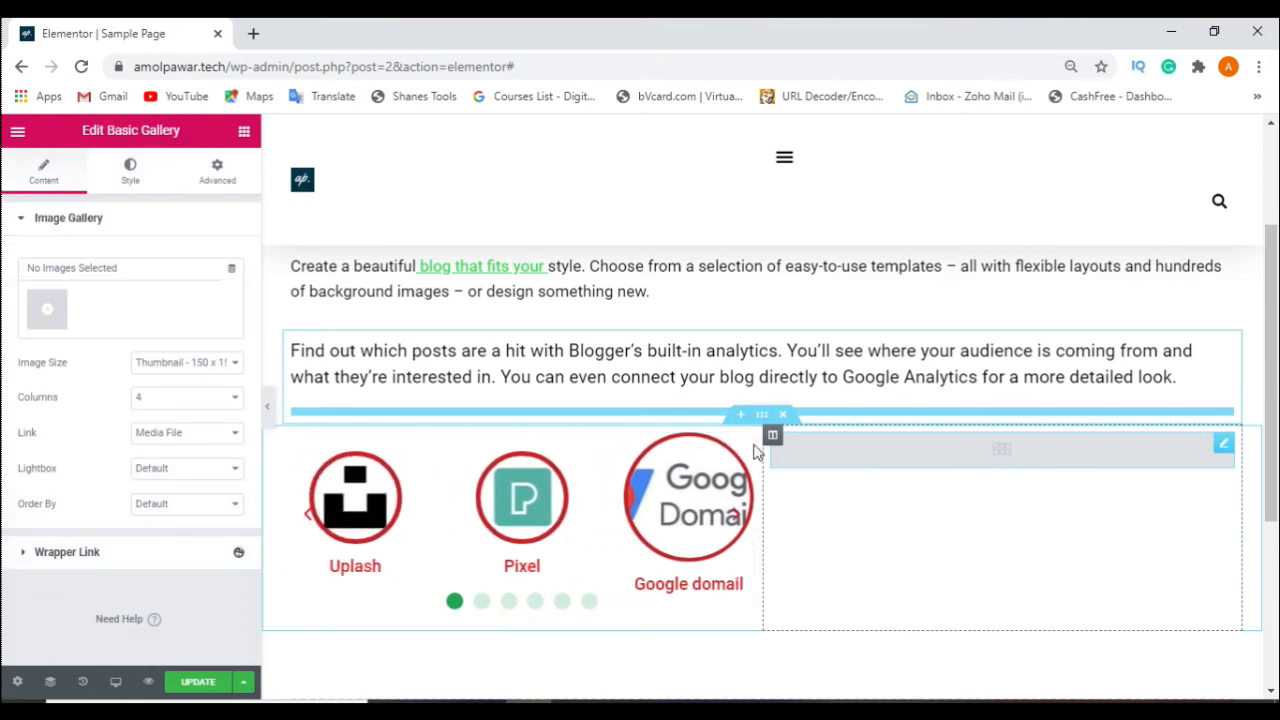
{"action": "left_click", "coordinate": [38, 316]}
{"action": "scroll", "coordinate": [503, 429], "scroll_direction": "down", "scroll_amount": 5}
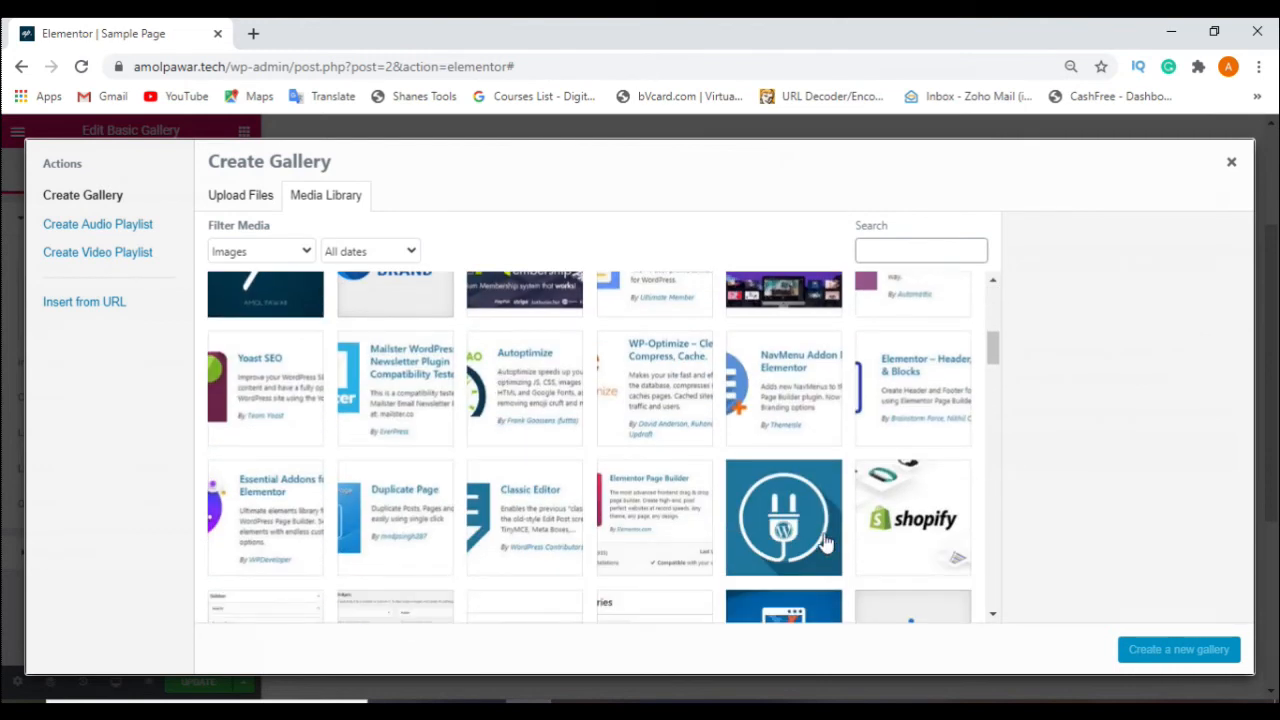
{"action": "left_click", "coordinate": [781, 508]}
{"action": "left_click", "coordinate": [890, 514]}
{"action": "scroll", "coordinate": [803, 537], "scroll_direction": "down", "scroll_amount": 2}
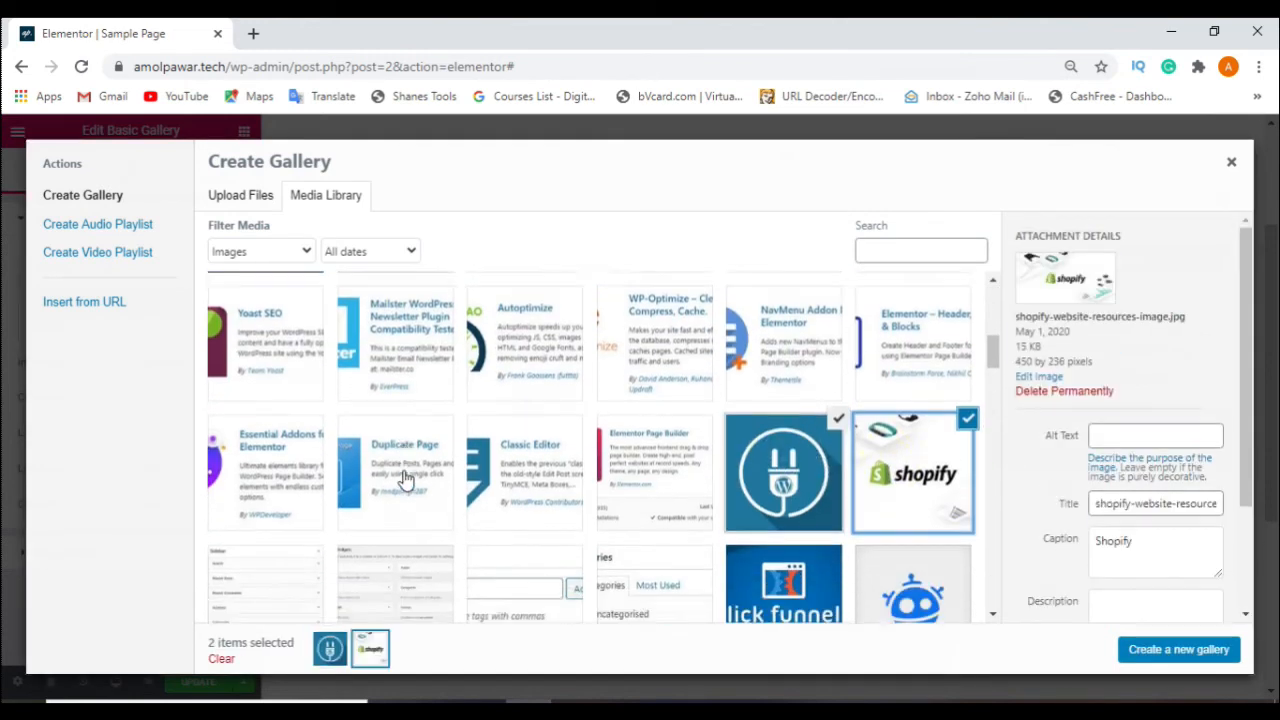
Remove the WordPress plugins image from the gallery selection in the media library
{"action": "left_click", "coordinate": [800, 325]}
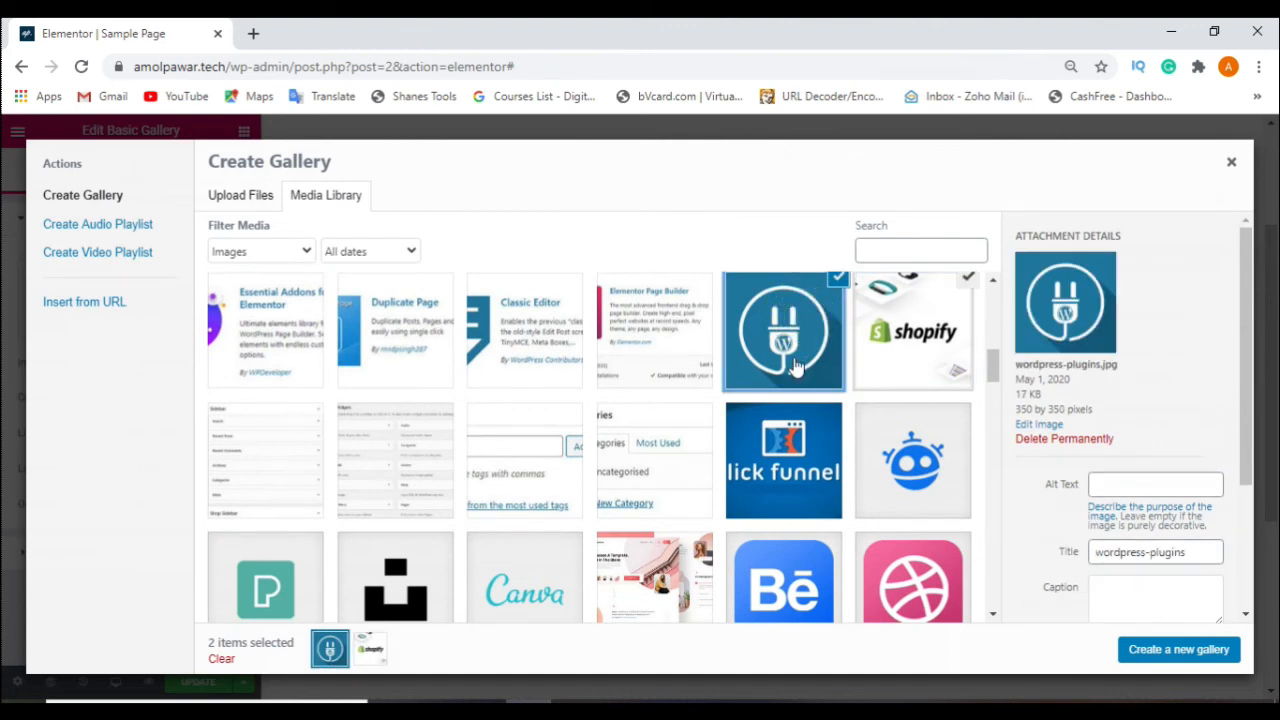
{"action": "scroll", "coordinate": [800, 345], "scroll_direction": "up", "scroll_amount": 2}
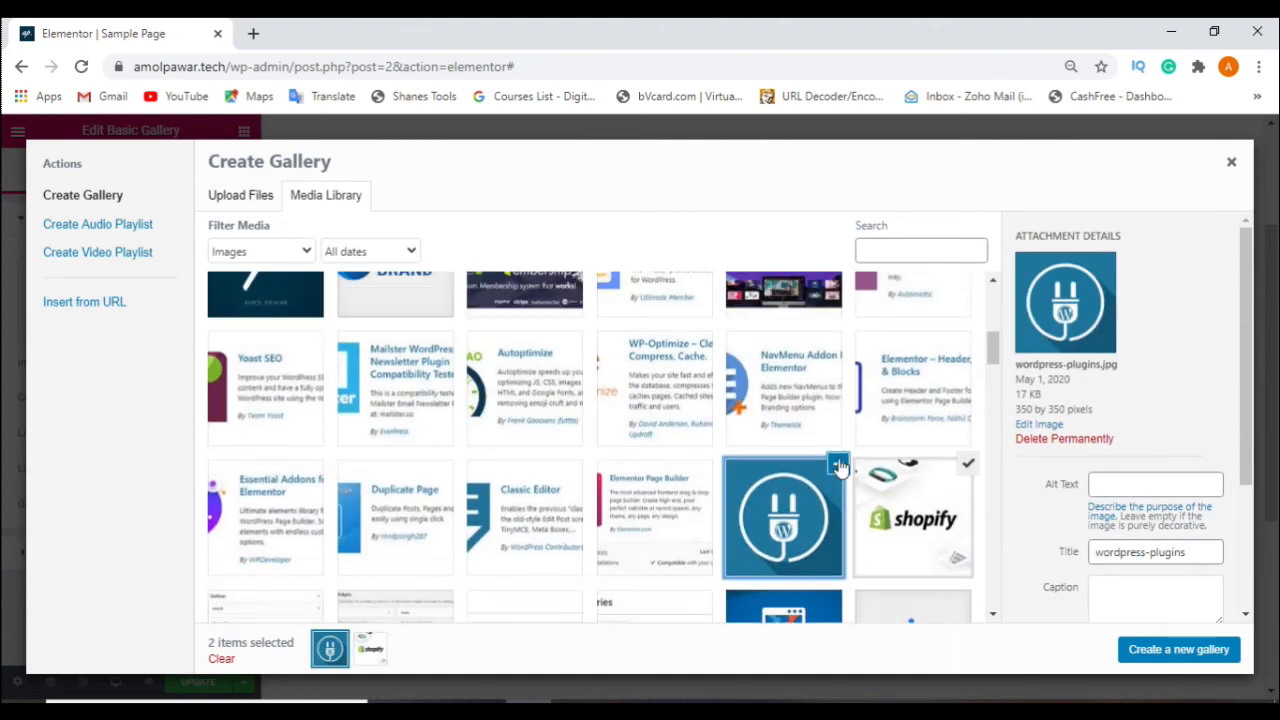
{"action": "left_click", "coordinate": [838, 463]}
{"action": "scroll", "coordinate": [666, 457], "scroll_direction": "down", "scroll_amount": 5}
{"action": "scroll", "coordinate": [408, 457], "scroll_direction": "down", "scroll_amount": 2}
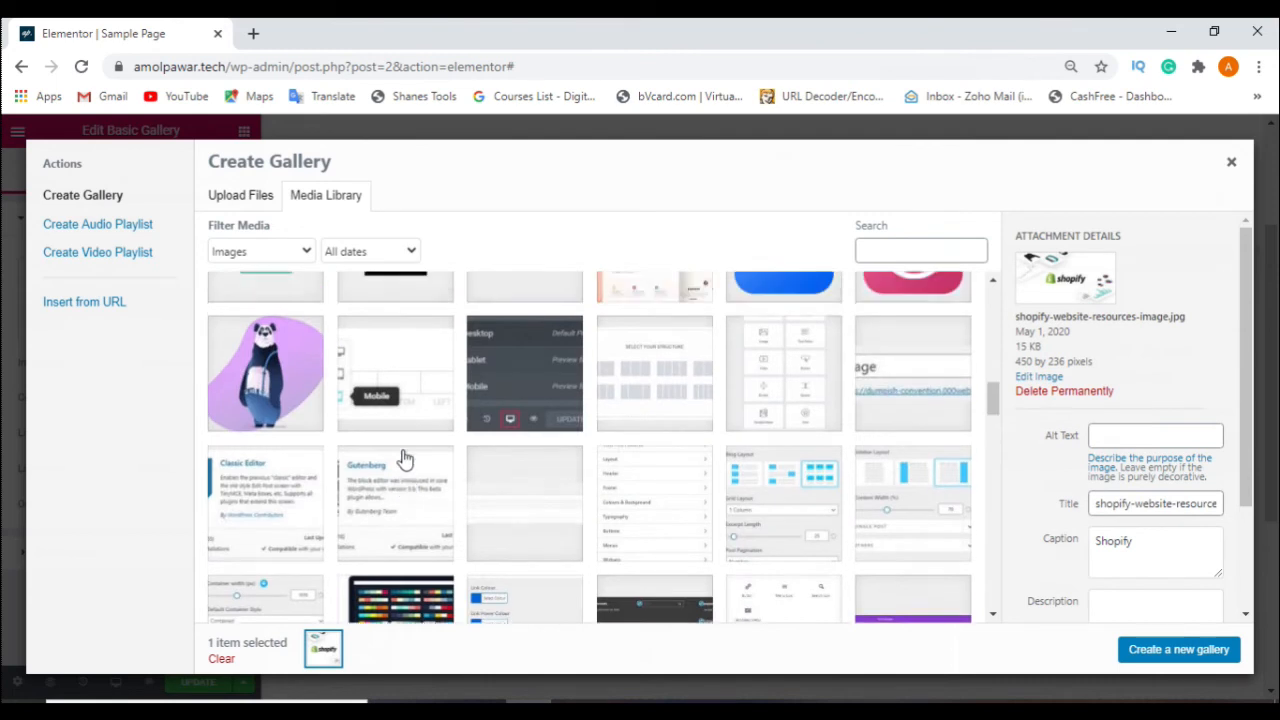
Add the green P logo, the Unsplash logo and the Canva logo to the gallery selection
{"action": "scroll", "coordinate": [400, 450], "scroll_direction": "up", "scroll_amount": 3}
{"action": "left_click", "coordinate": [250, 430]}
{"action": "left_click", "coordinate": [395, 403]}
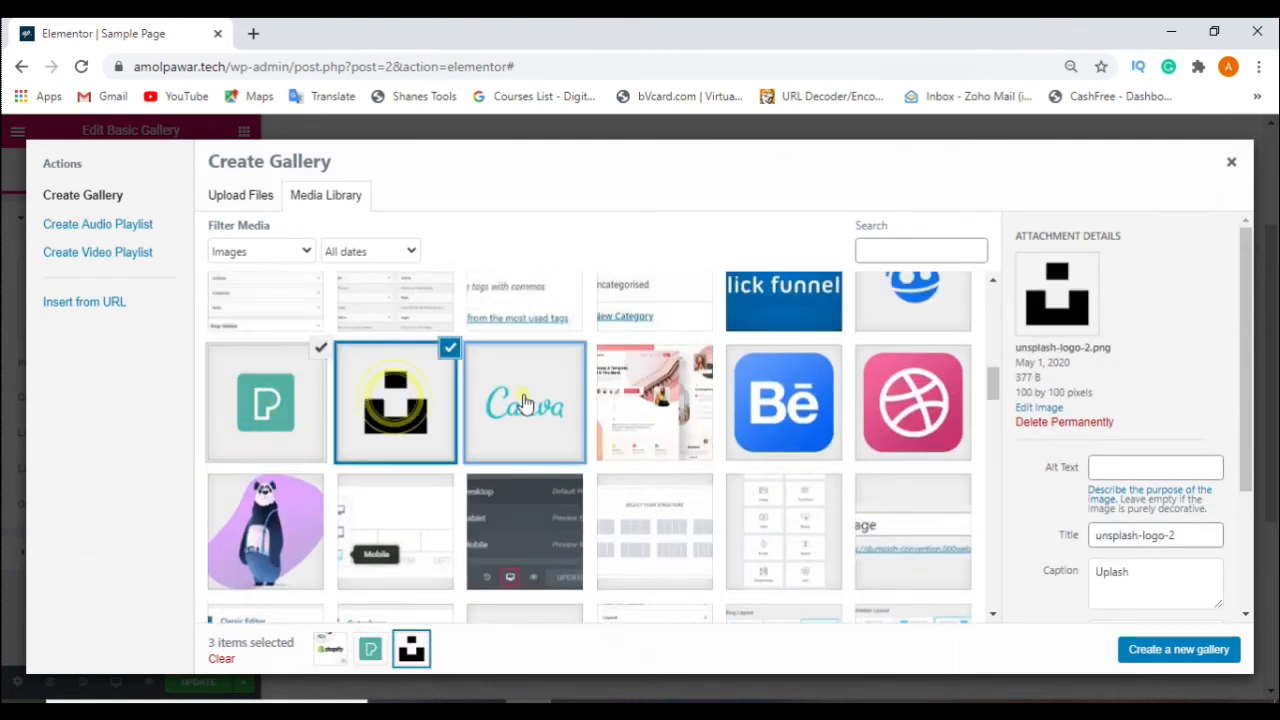
{"action": "left_click", "coordinate": [525, 410]}
{"action": "scroll", "coordinate": [543, 520], "scroll_direction": "down", "scroll_amount": 5}
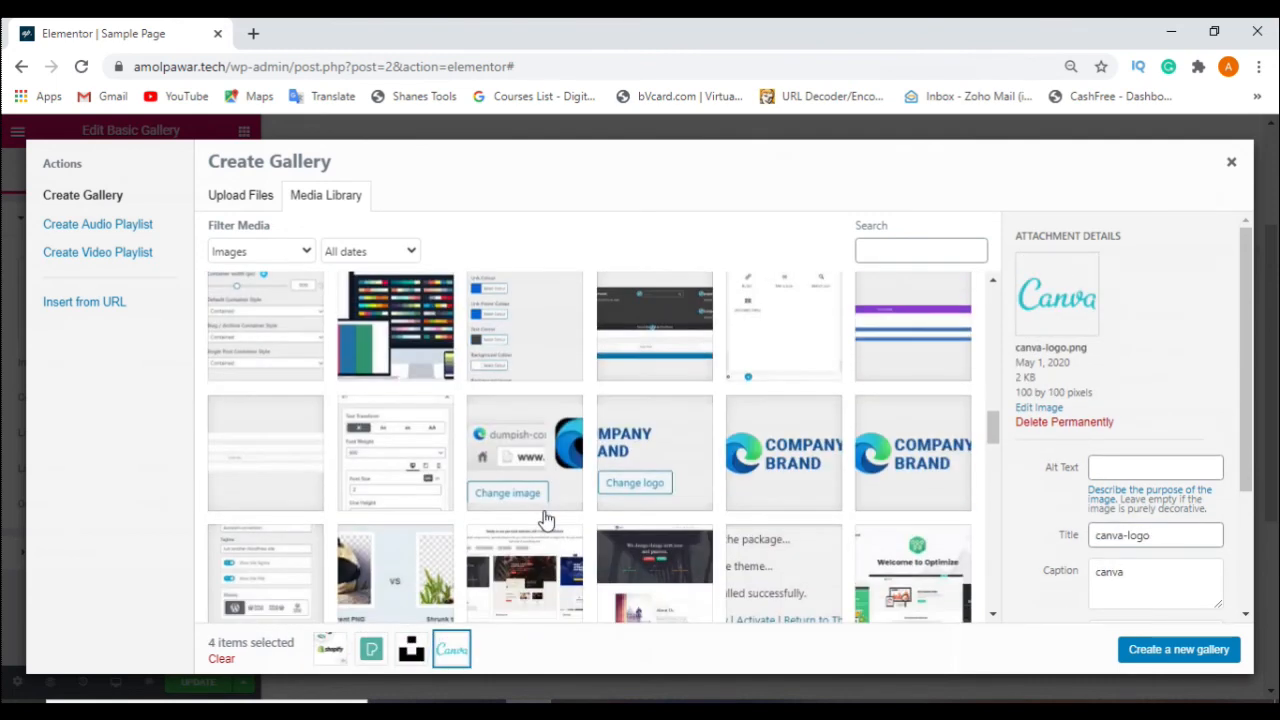
Add the WordPress plugins image and the Behance logo to the gallery selection
{"action": "scroll", "coordinate": [545, 519], "scroll_direction": "up", "scroll_amount": 5}
{"action": "scroll", "coordinate": [545, 519], "scroll_direction": "up", "scroll_amount": 1}
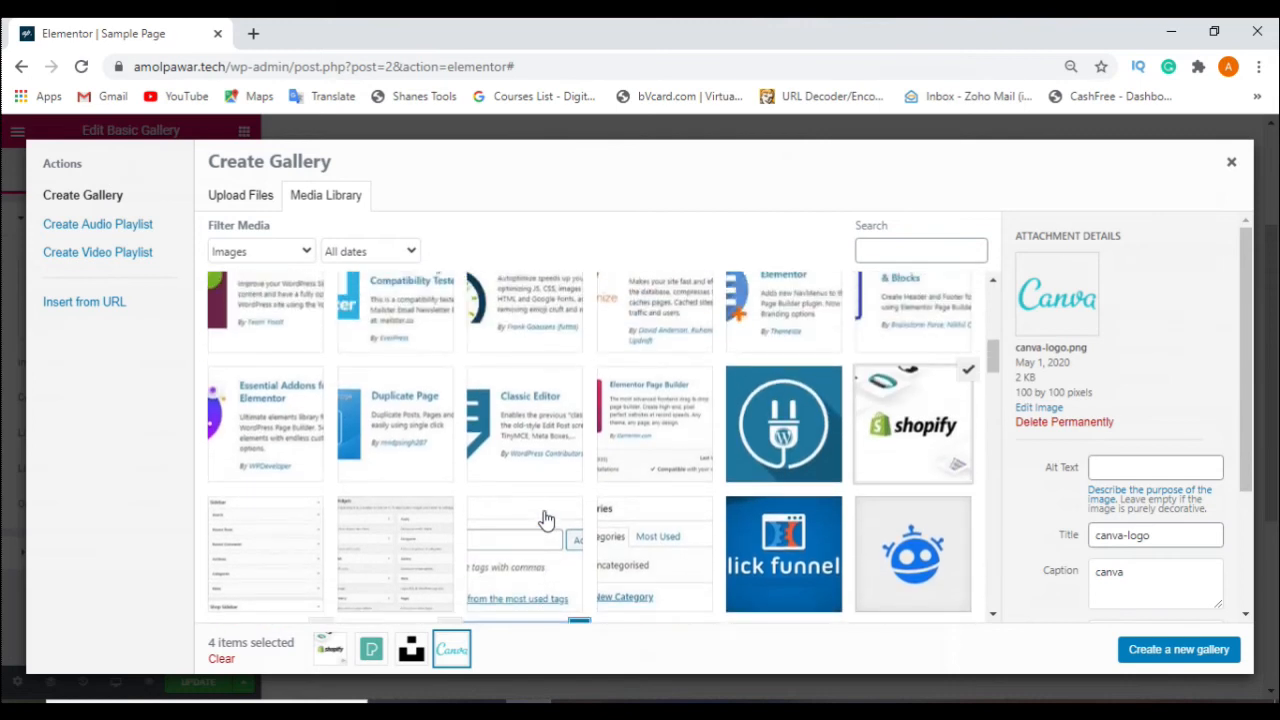
{"action": "scroll", "coordinate": [545, 519], "scroll_direction": "up", "scroll_amount": 1}
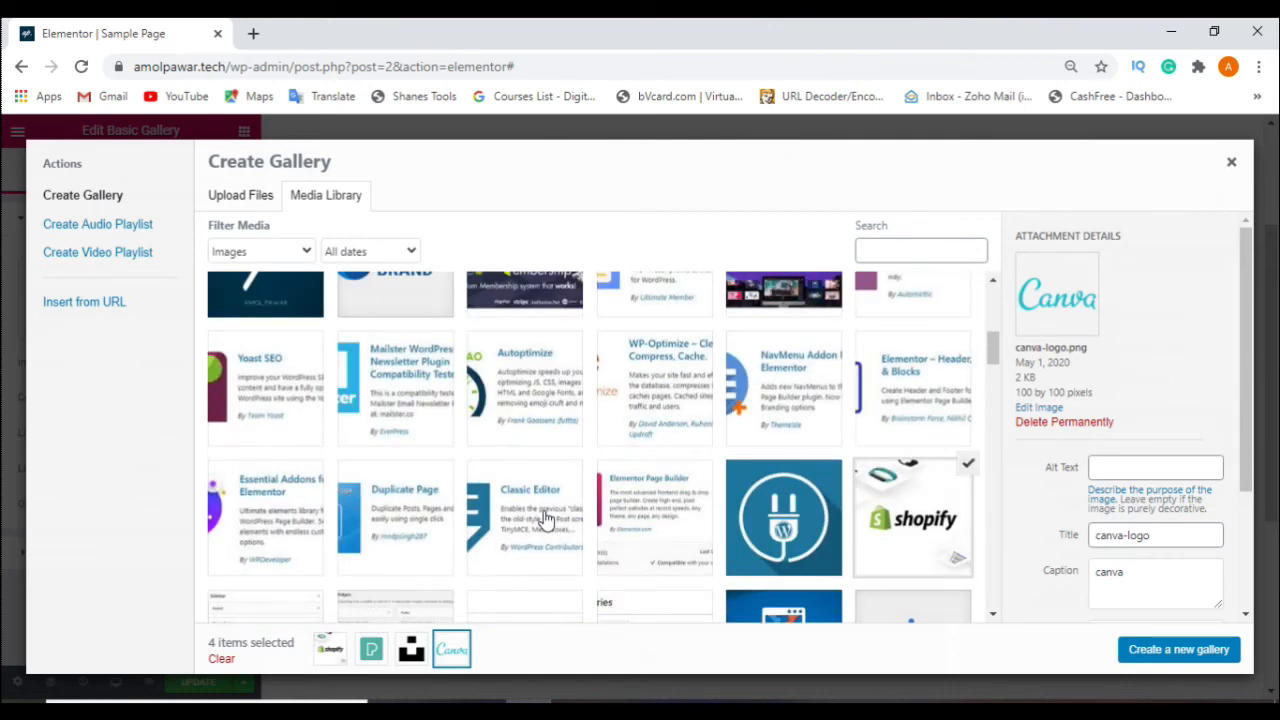
{"action": "scroll", "coordinate": [545, 519], "scroll_direction": "down", "scroll_amount": 2}
{"action": "left_click", "coordinate": [790, 356]}
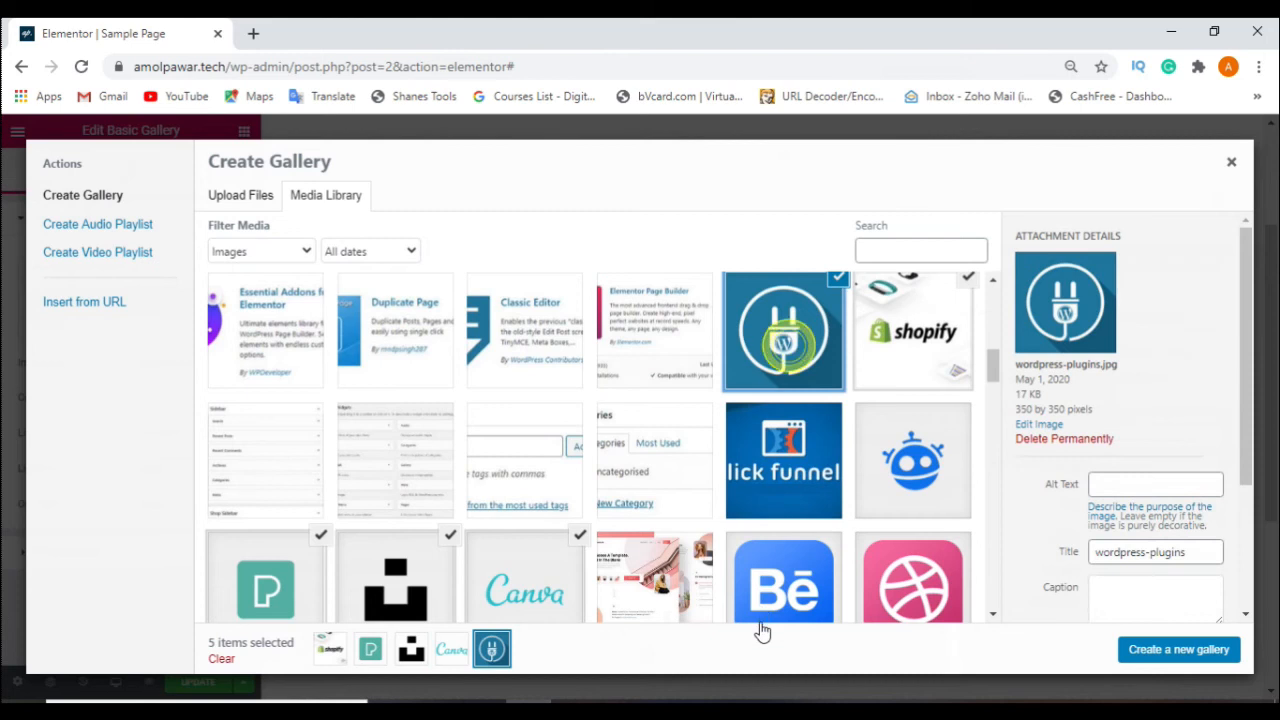
{"action": "scroll", "coordinate": [764, 585], "scroll_direction": "down", "scroll_amount": 2}
{"action": "scroll", "coordinate": [764, 582], "scroll_direction": "up", "scroll_amount": 2}
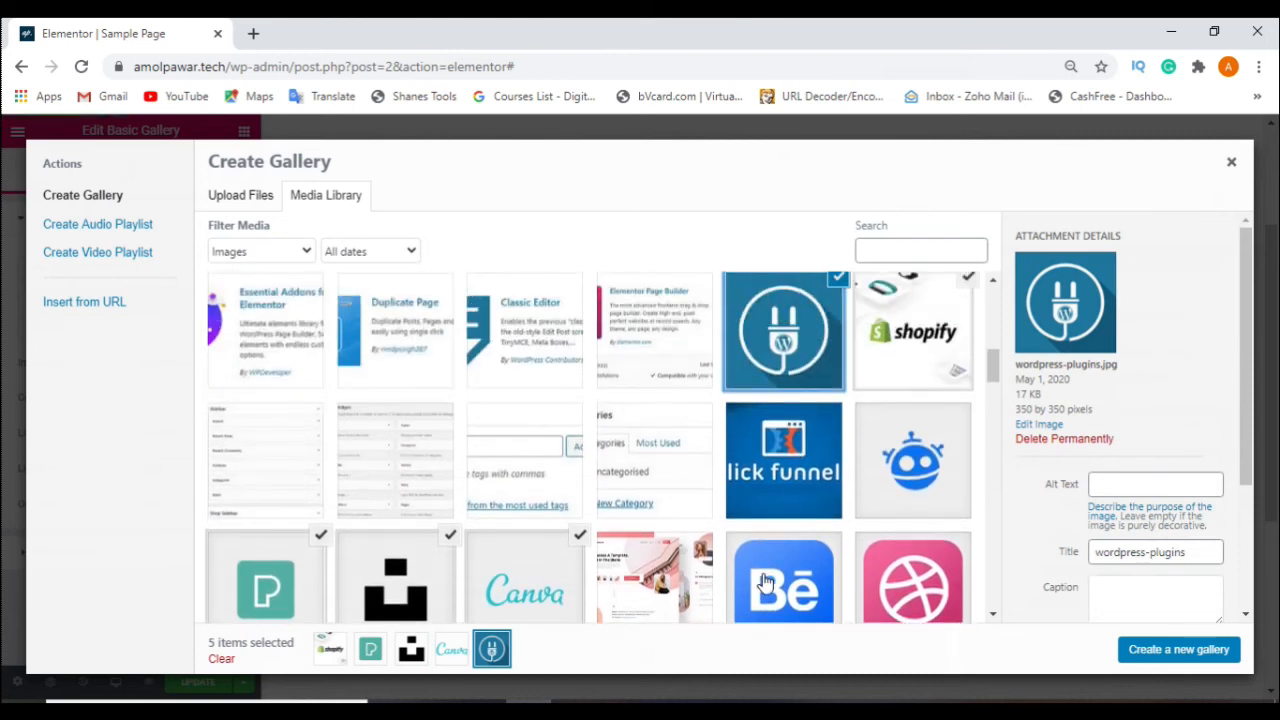
{"action": "left_click", "coordinate": [764, 583]}
{"action": "scroll", "coordinate": [764, 583], "scroll_direction": "down", "scroll_amount": 2}
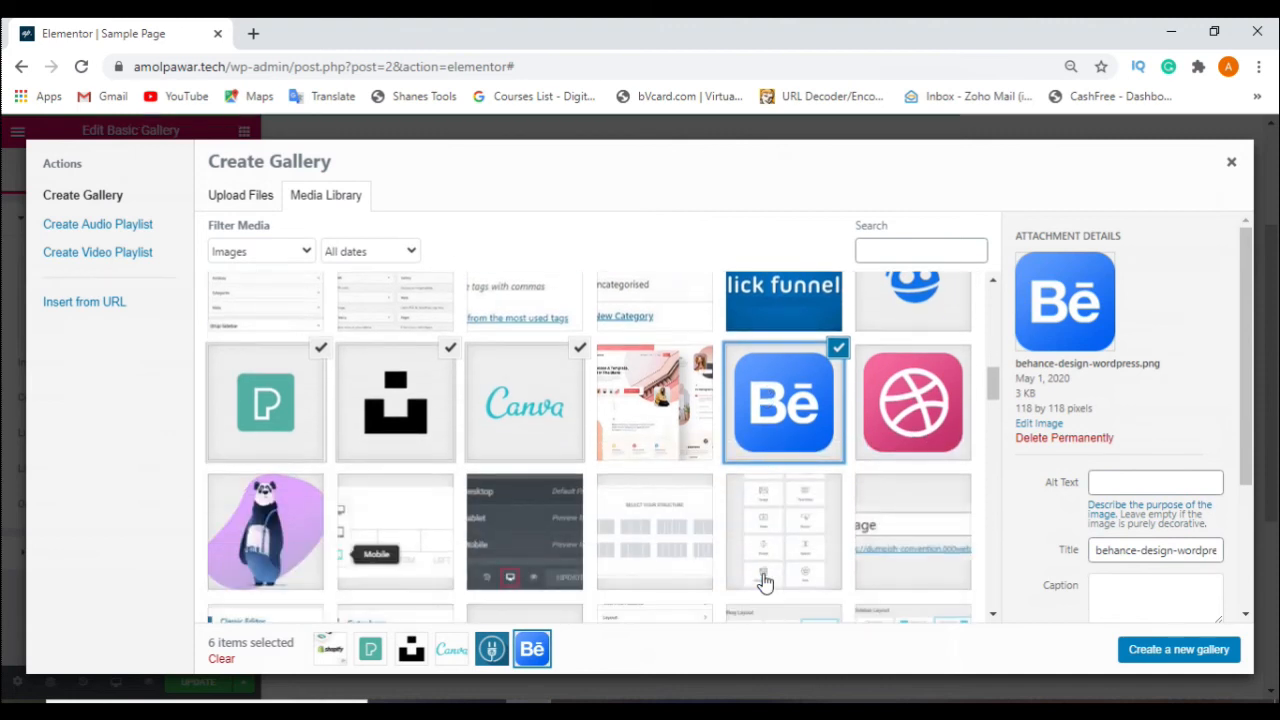
{"action": "scroll", "coordinate": [764, 583], "scroll_direction": "down", "scroll_amount": 3}
{"action": "scroll", "coordinate": [764, 583], "scroll_direction": "up", "scroll_amount": 3}
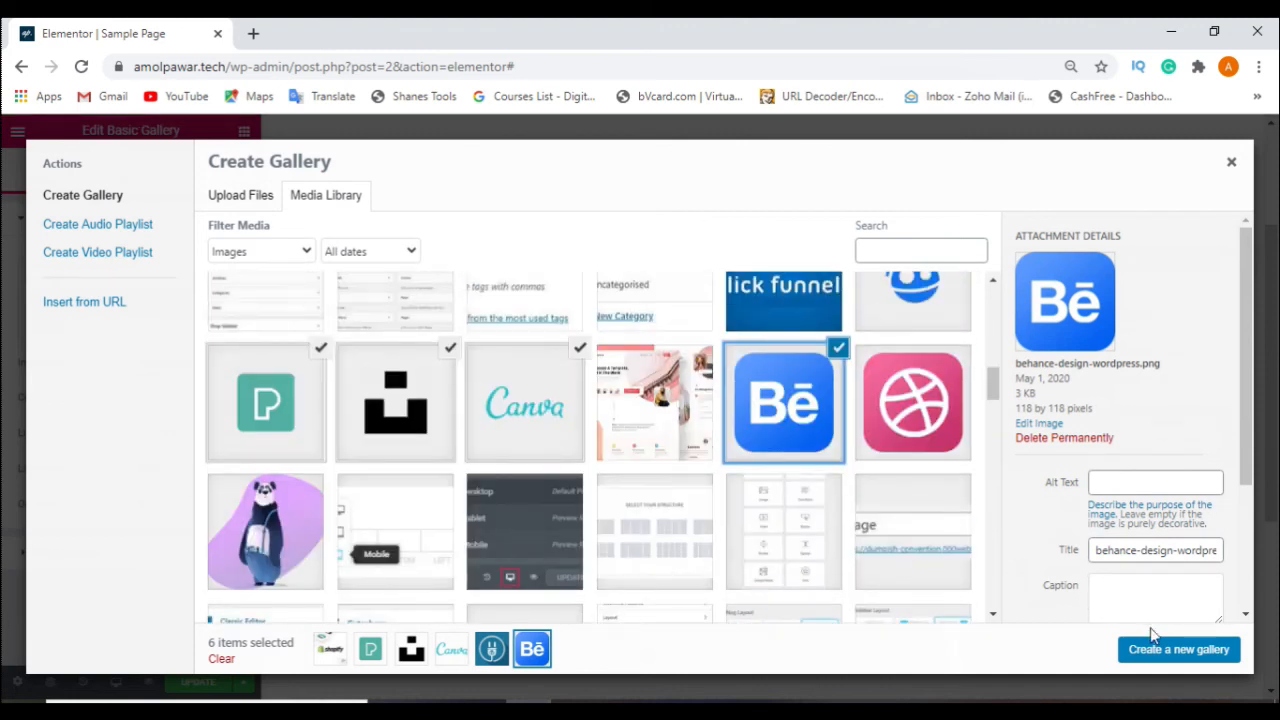
Create the gallery, caption the WordPress plugins image "Wordpress" and the Behance logo "Bee", and insert the gallery into the page
{"action": "left_click", "coordinate": [1152, 652]}
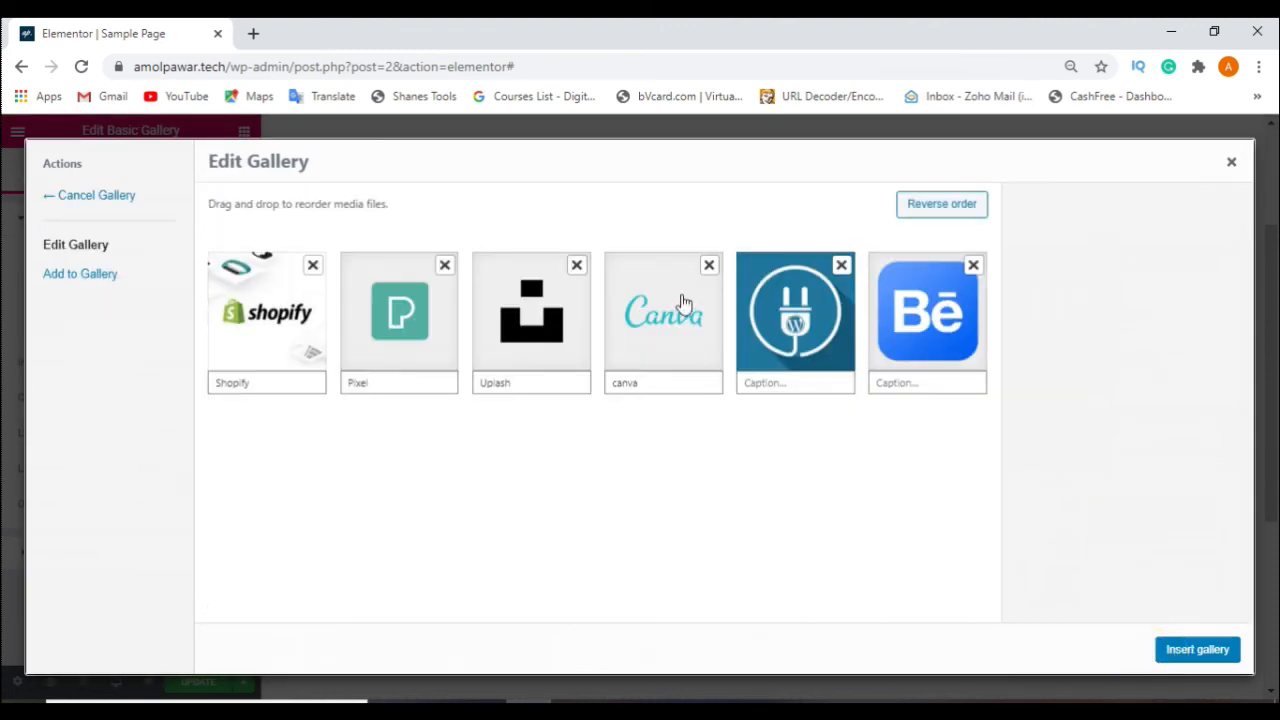
{"action": "left_click", "coordinate": [784, 388]}
{"action": "type", "text": "Wordpress"}
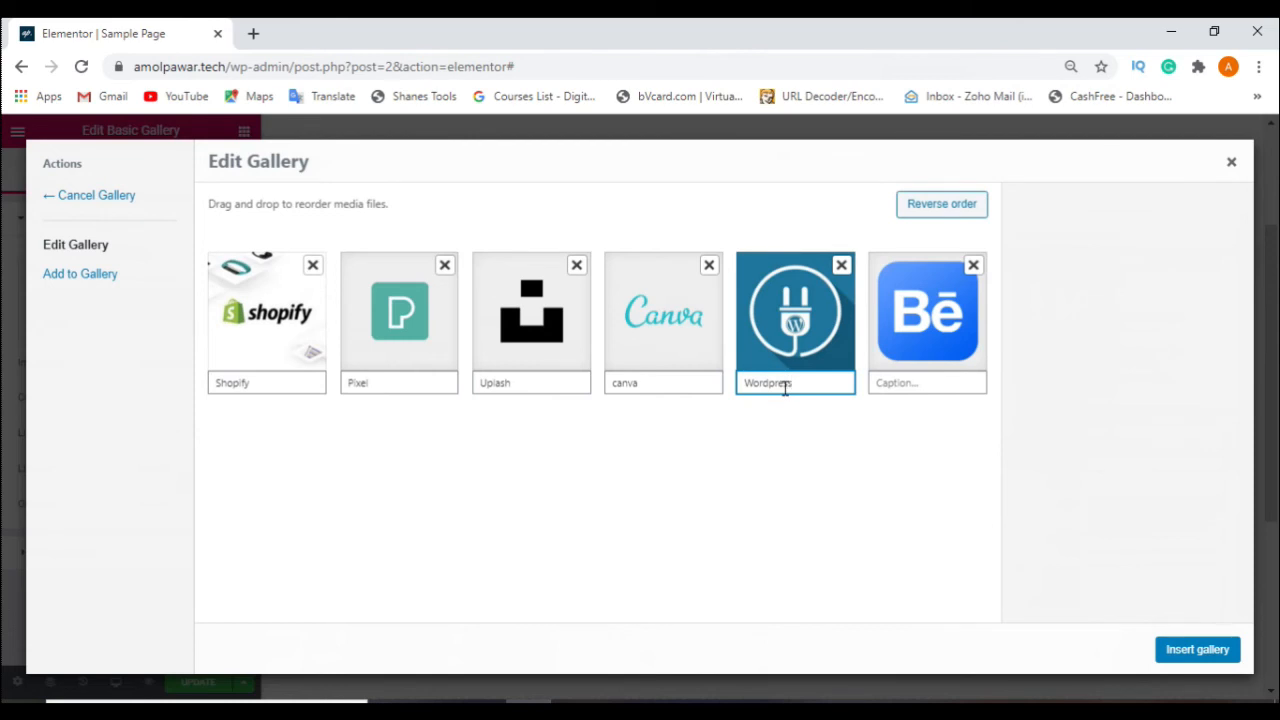
{"action": "left_click", "coordinate": [923, 388]}
{"action": "type", "text": "Bee"}
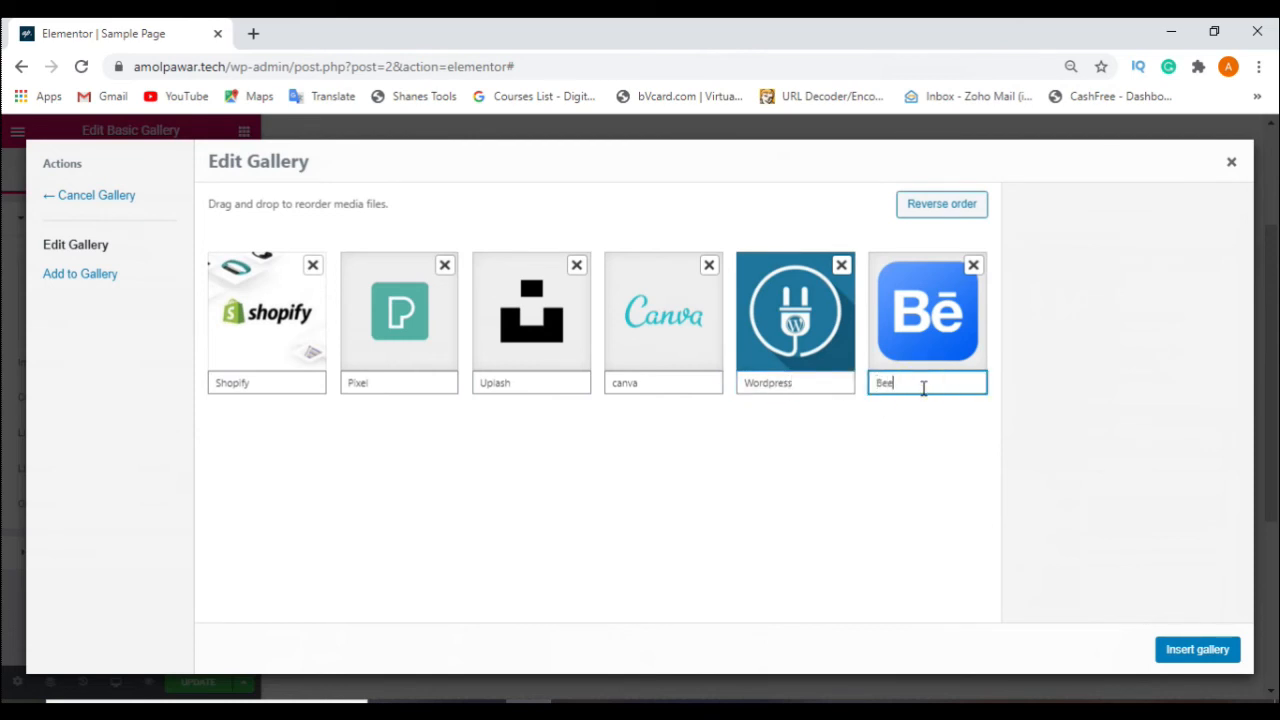
{"action": "left_click", "coordinate": [1226, 651]}
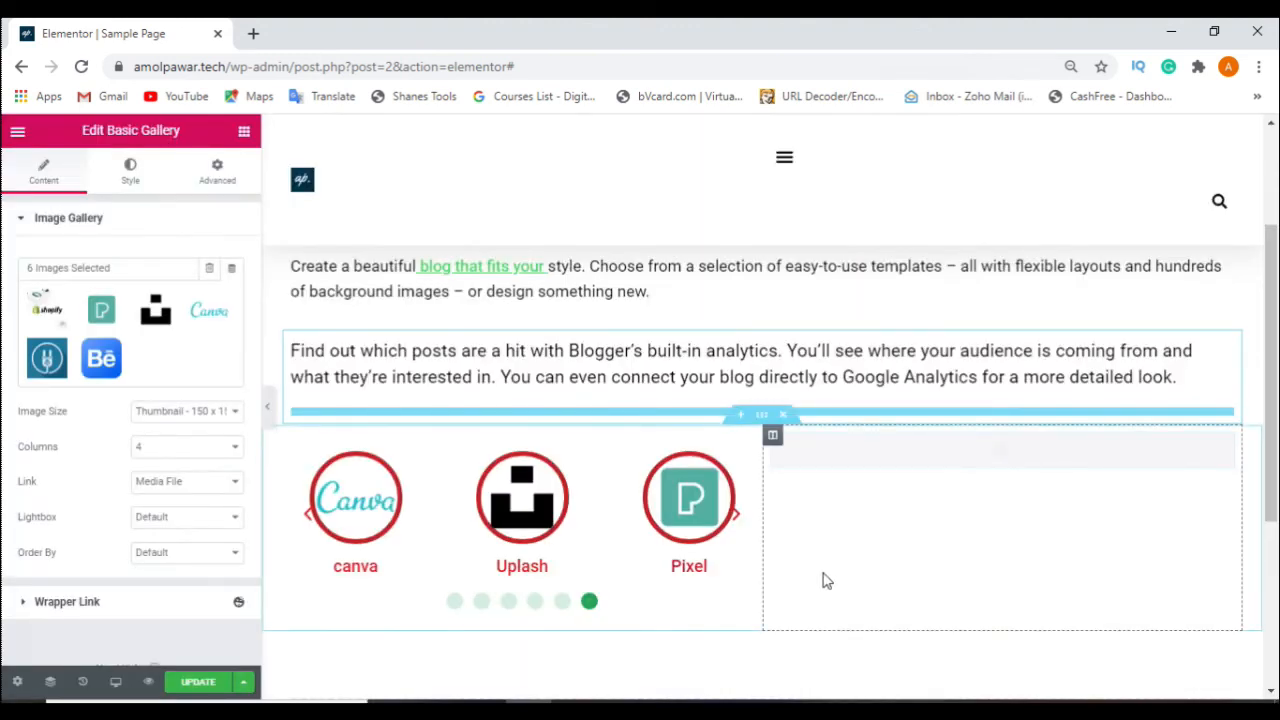
{"action": "scroll", "coordinate": [1060, 538], "scroll_direction": "down", "scroll_amount": 2}
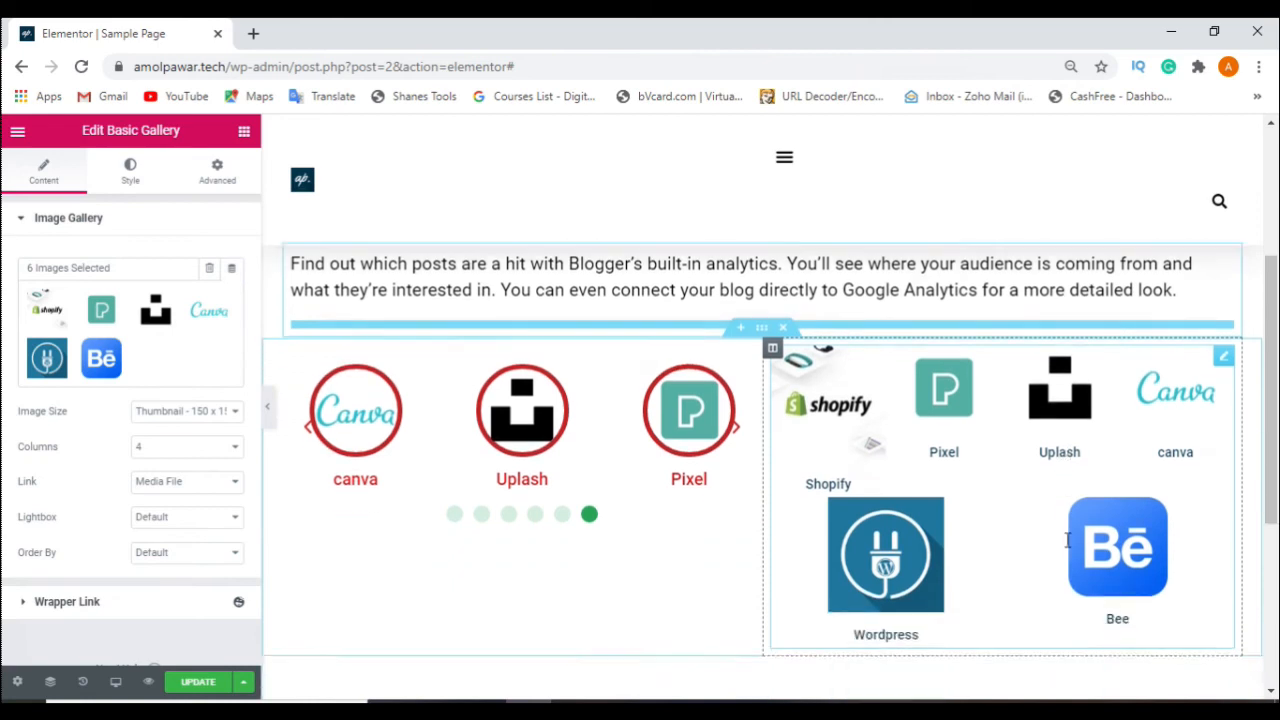
{"action": "scroll", "coordinate": [1067, 540], "scroll_direction": "up", "scroll_amount": 1}
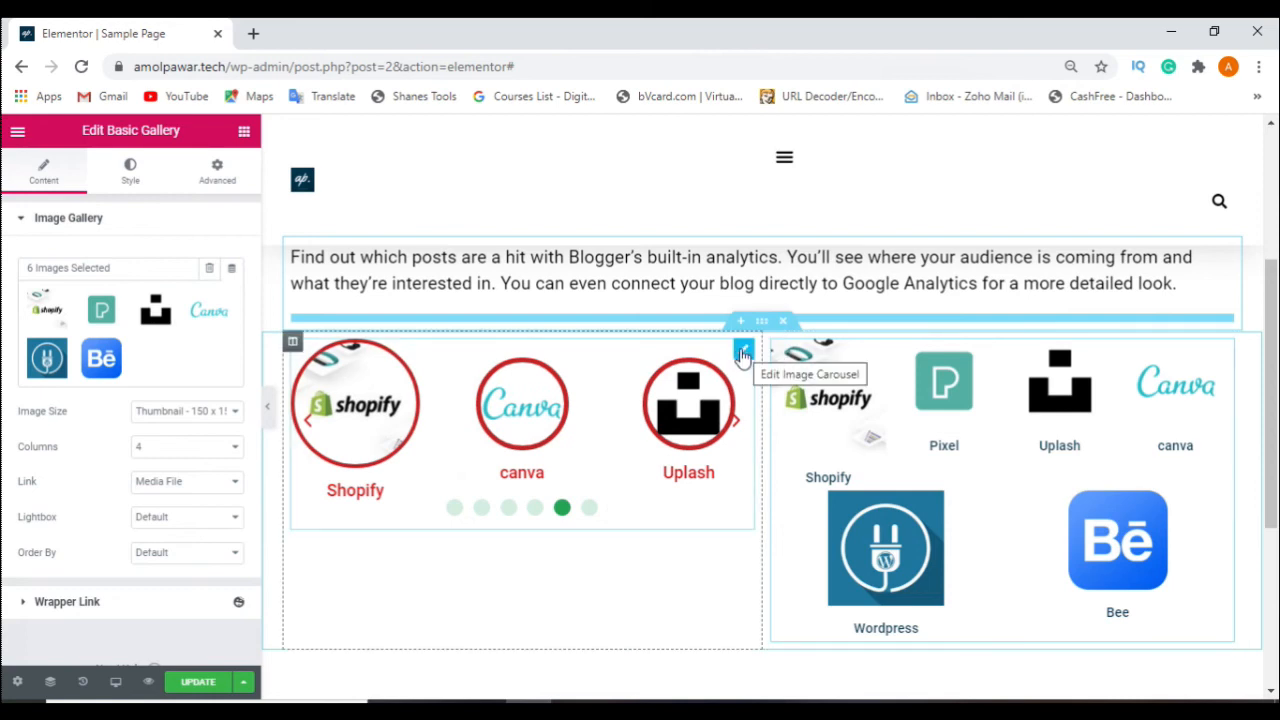
Delete the image carousel and its emptied column beside the basic gallery
{"action": "right_click", "coordinate": [743, 352]}
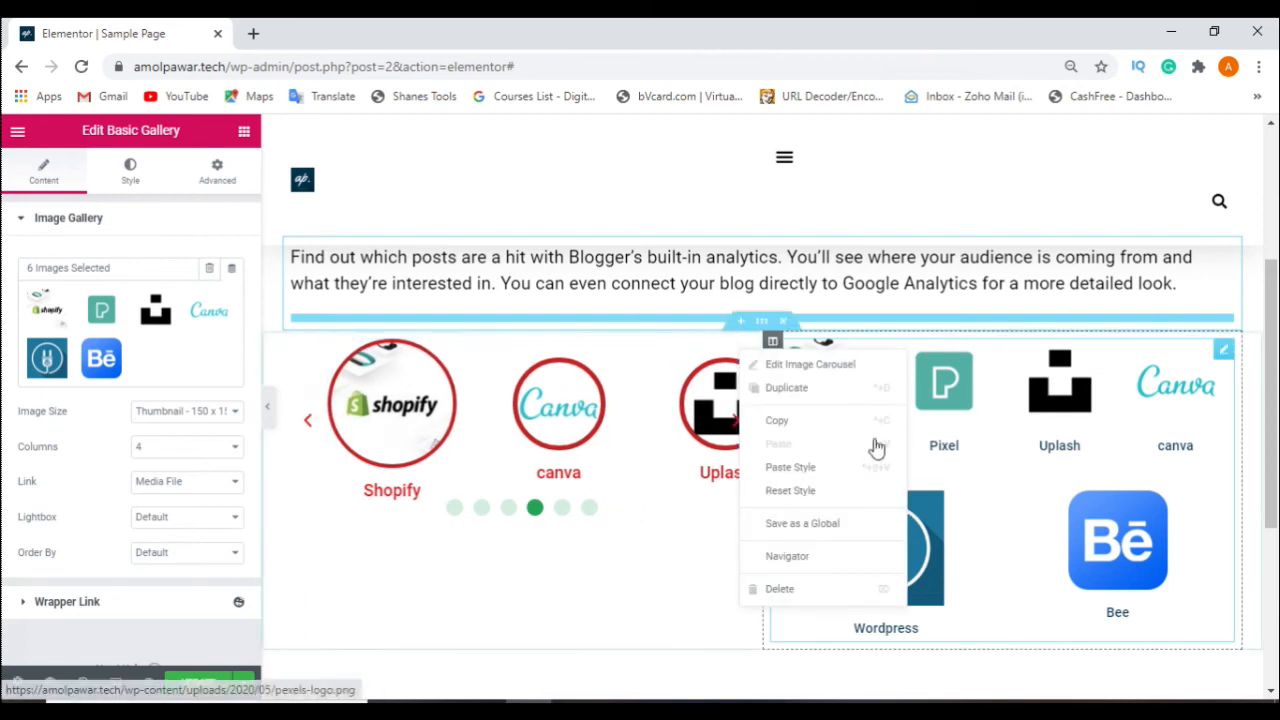
{"action": "left_click", "coordinate": [780, 589]}
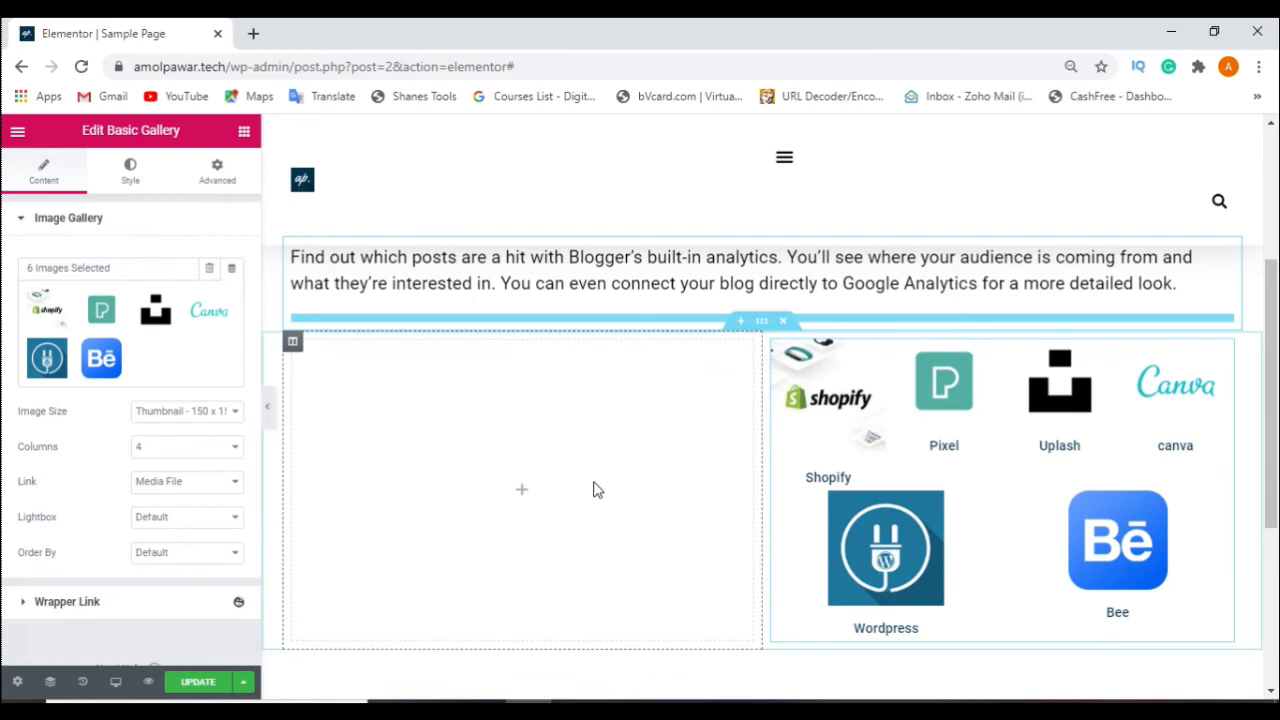
{"action": "right_click", "coordinate": [644, 412]}
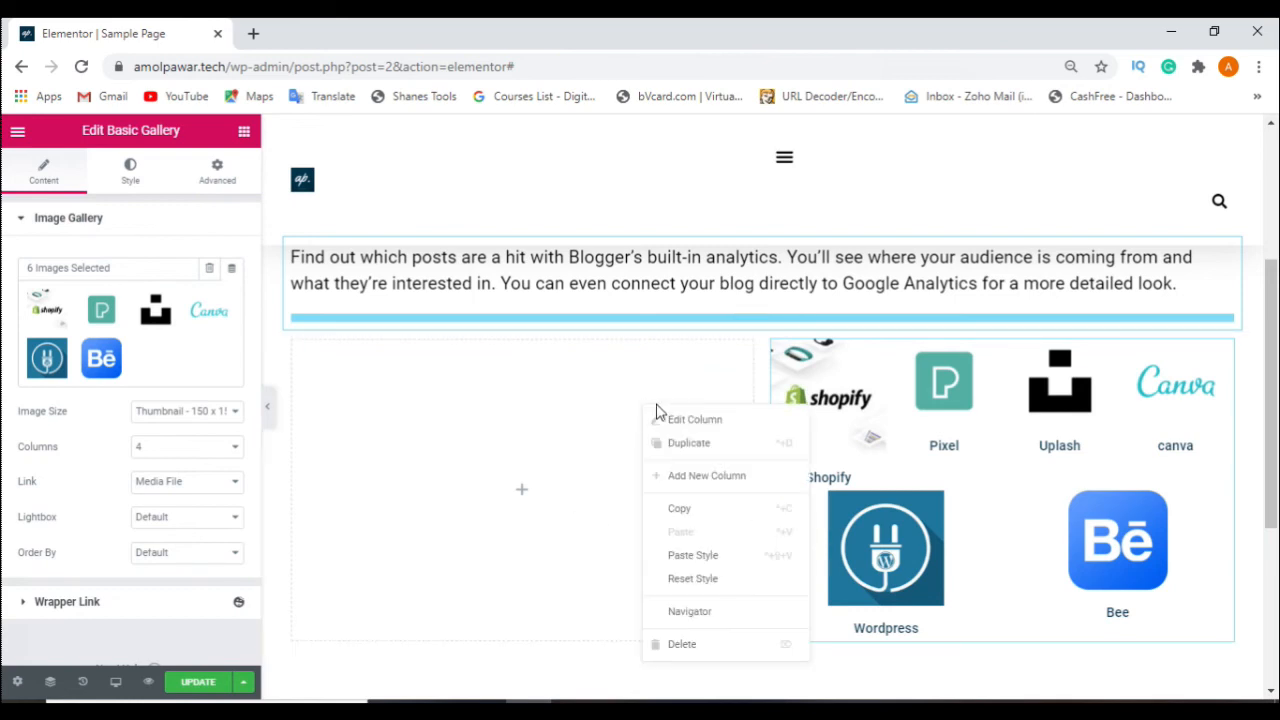
{"action": "left_click", "coordinate": [700, 652]}
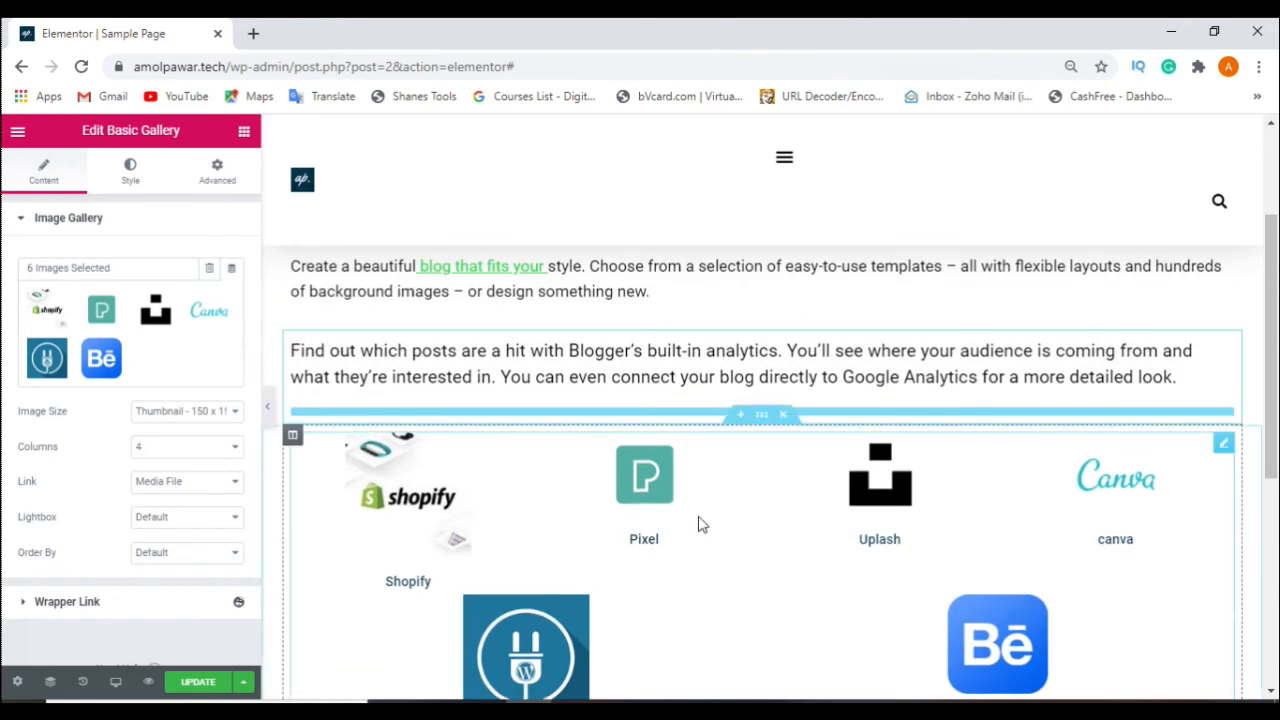
{"action": "scroll", "coordinate": [699, 516], "scroll_direction": "down", "scroll_amount": 2}
{"action": "scroll", "coordinate": [699, 516], "scroll_direction": "up", "scroll_amount": 1}
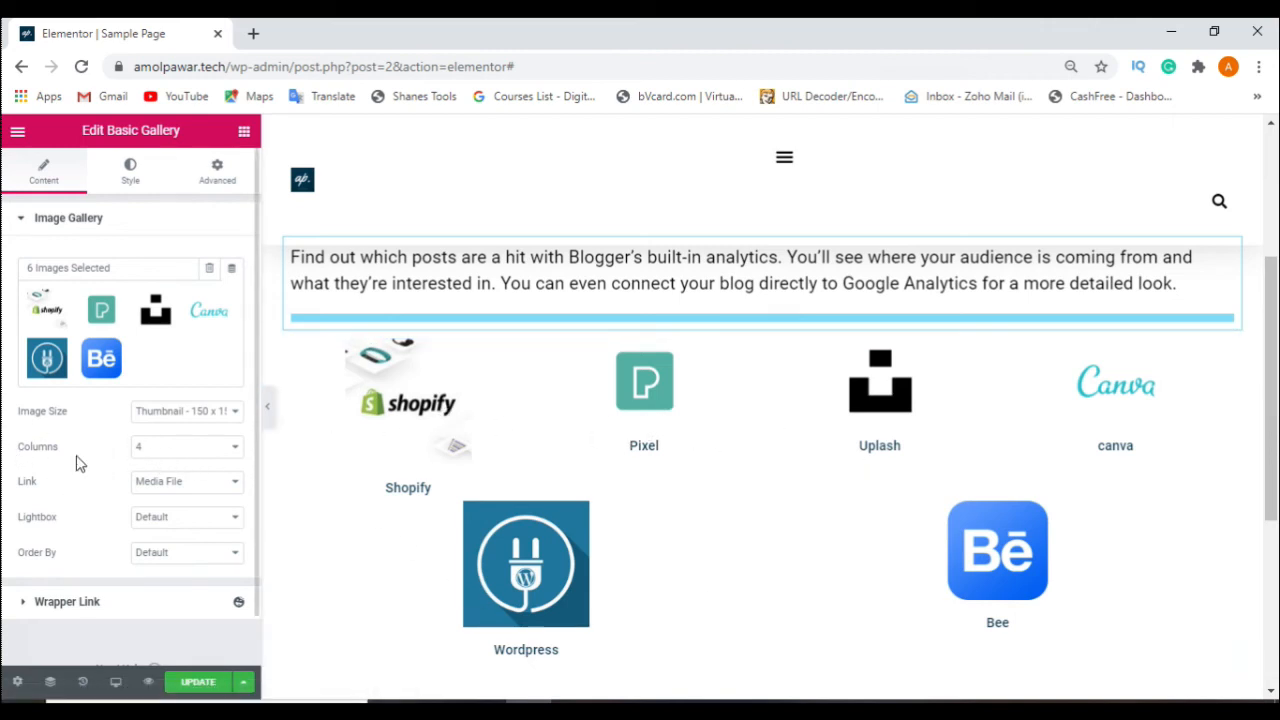
Set the basic gallery to 3 columns and its image size to Medium - 300 x 300
{"action": "left_click", "coordinate": [186, 450]}
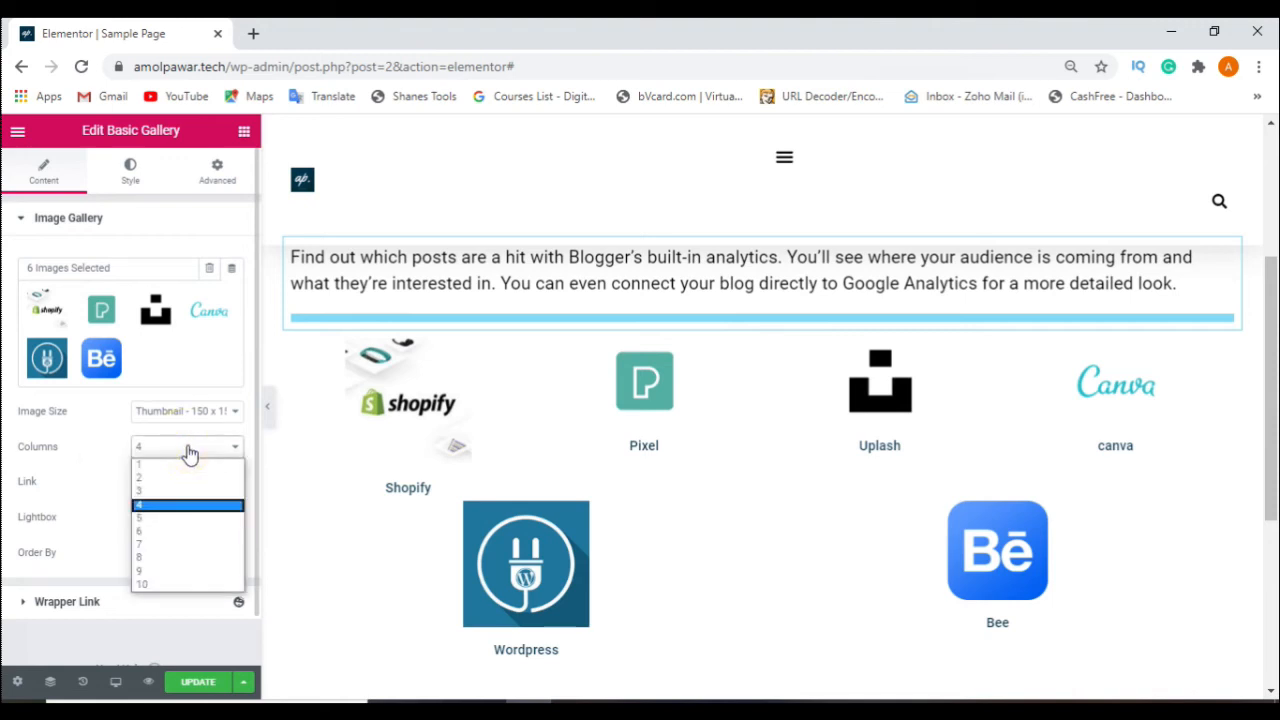
{"action": "left_click", "coordinate": [172, 490]}
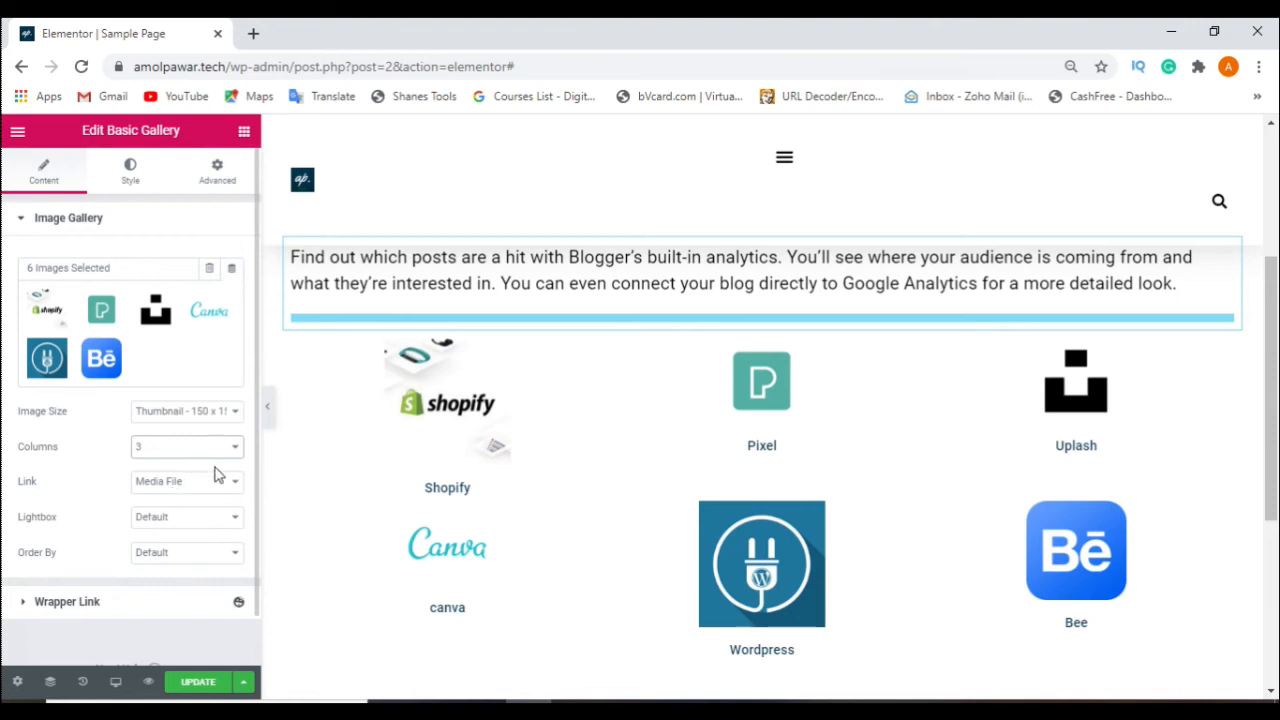
{"action": "left_click", "coordinate": [205, 413]}
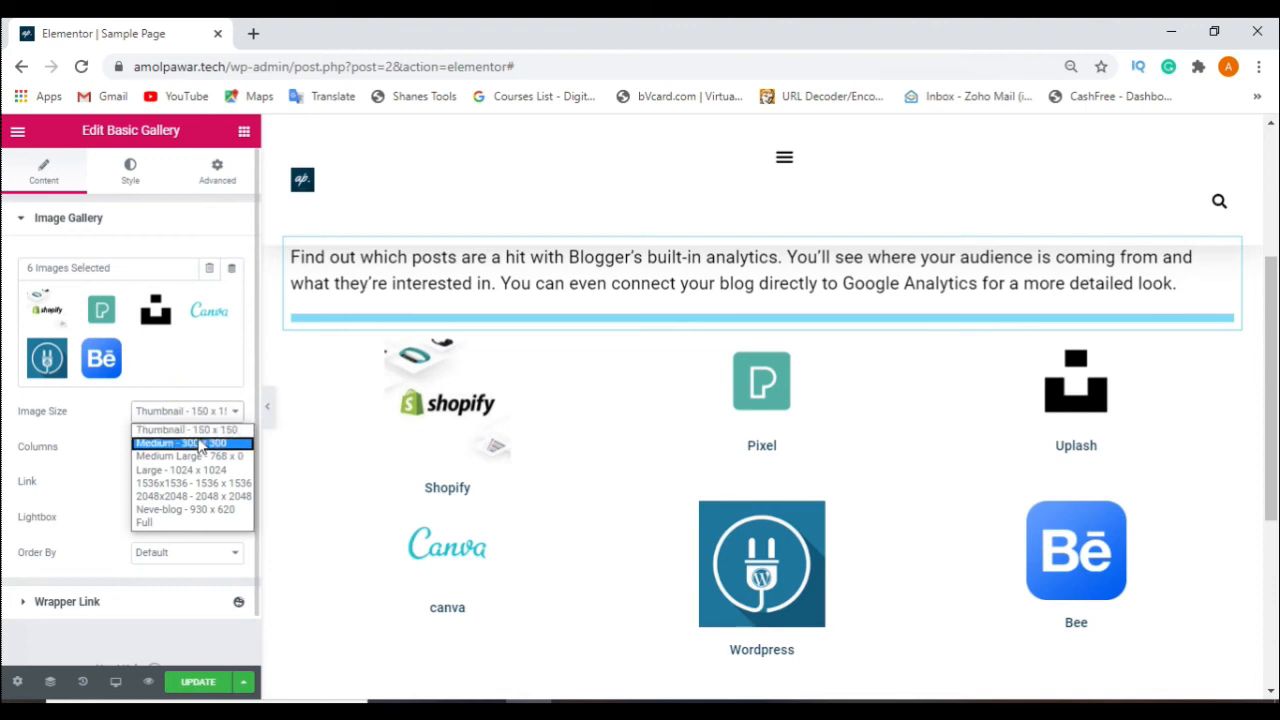
{"action": "left_click", "coordinate": [200, 443]}
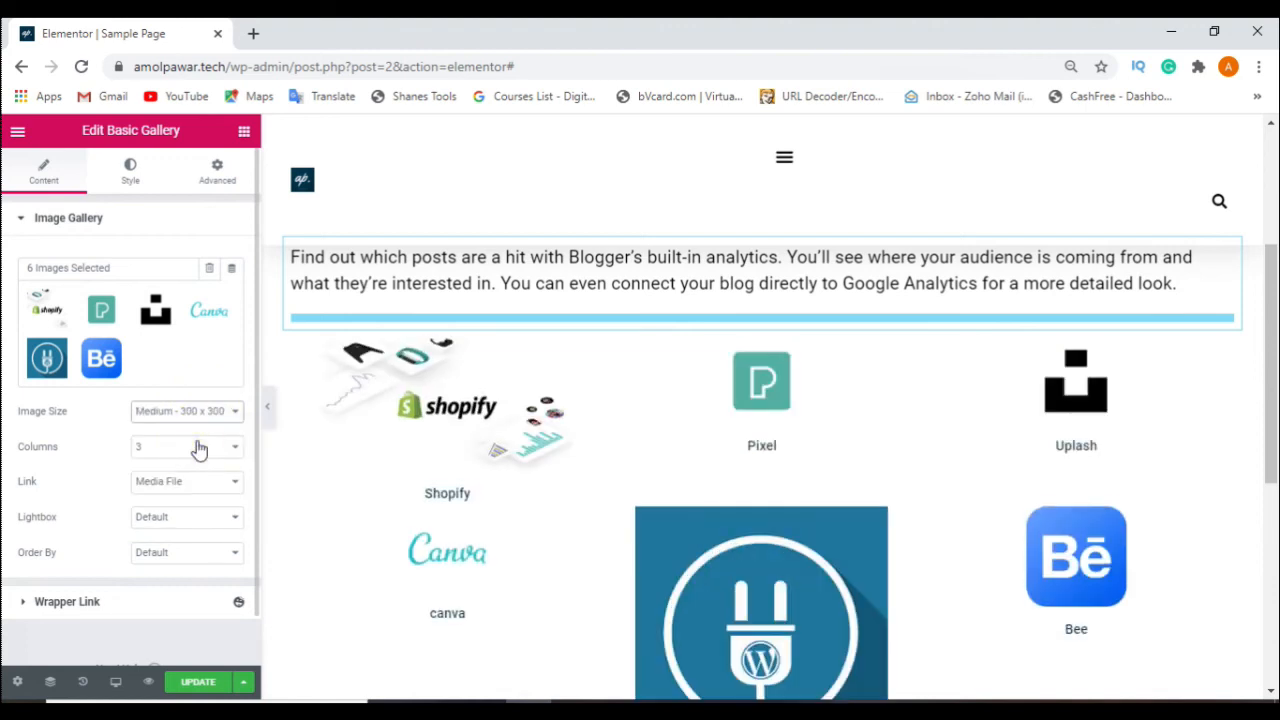
{"action": "scroll", "coordinate": [780, 506], "scroll_direction": "down", "scroll_amount": 4}
{"action": "scroll", "coordinate": [780, 506], "scroll_direction": "up", "scroll_amount": 4}
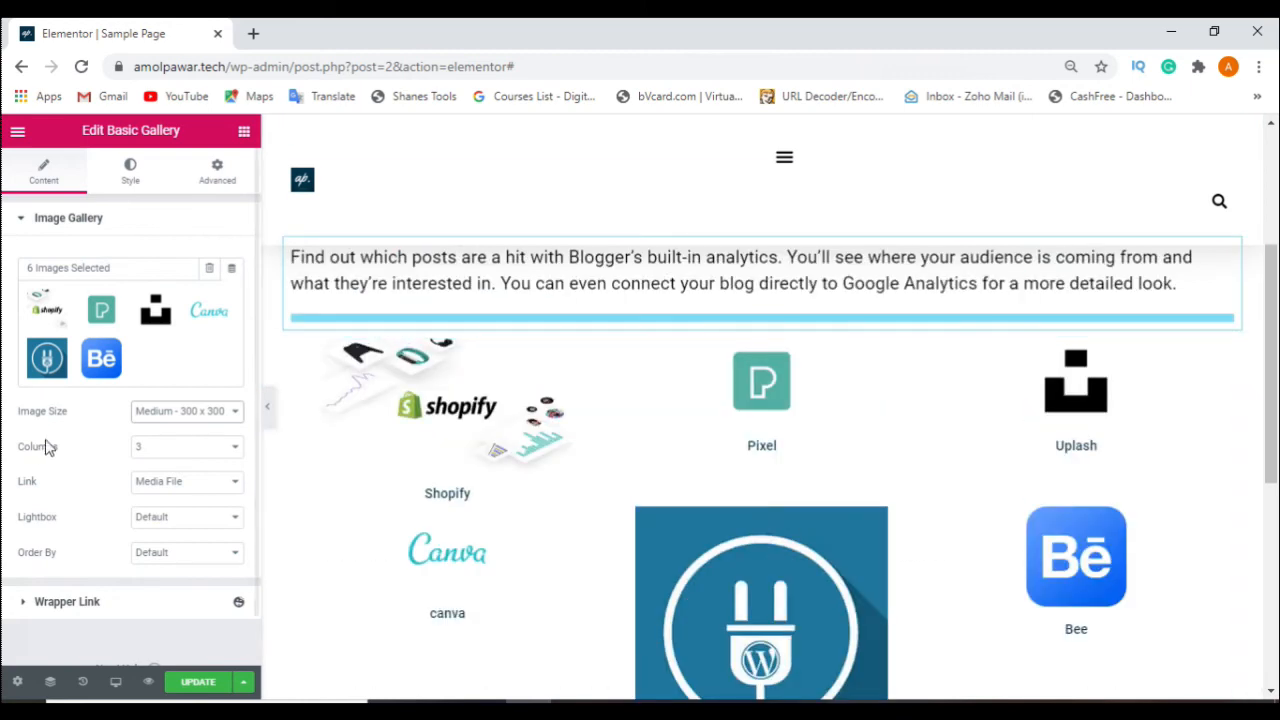
Try the Thumbnail - 150 x 150 image size on the gallery, set it back to Medium - 300 x 300, and compare the images
{"action": "left_click", "coordinate": [163, 413]}
{"action": "left_click", "coordinate": [167, 432]}
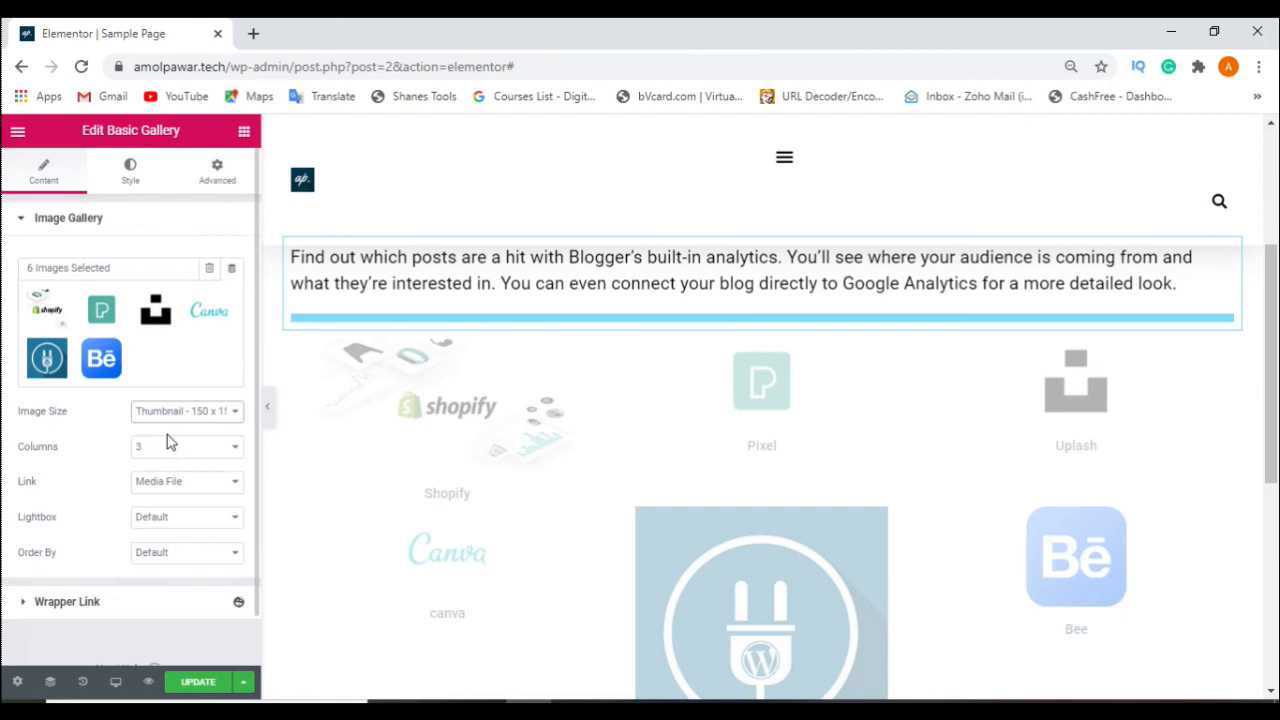
{"action": "left_click", "coordinate": [196, 412]}
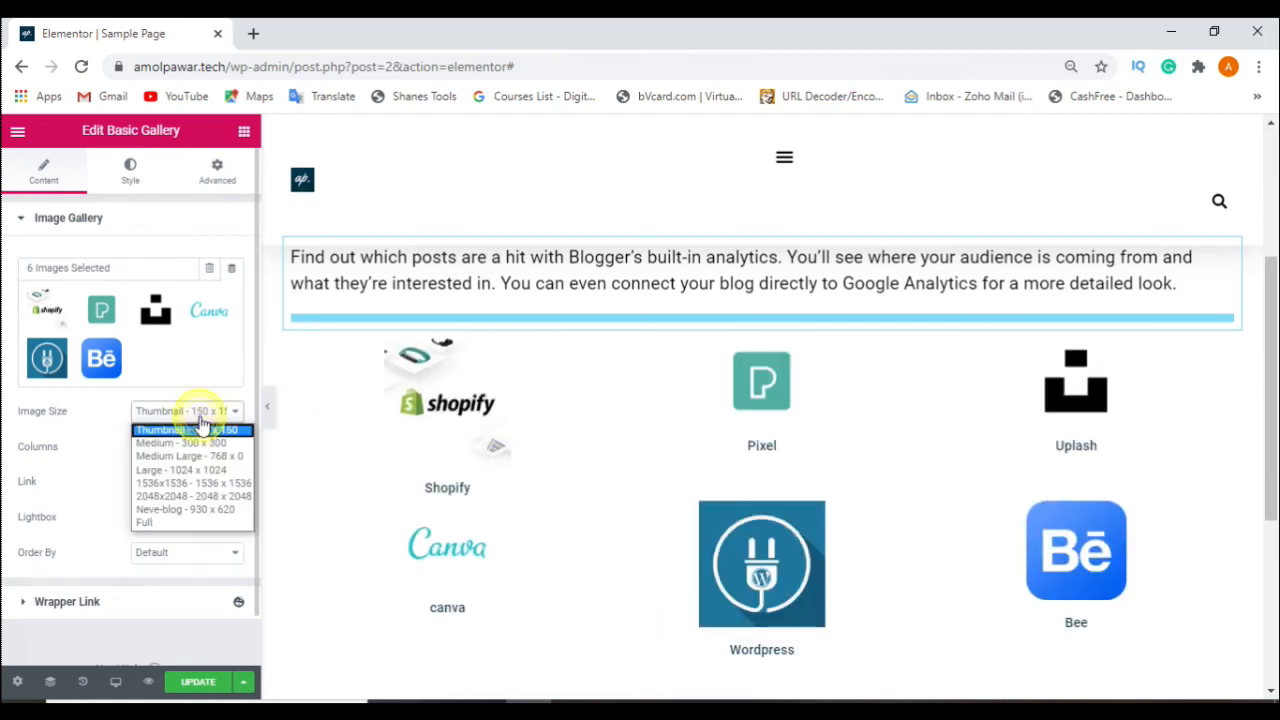
{"action": "left_click", "coordinate": [200, 436]}
{"action": "left_click", "coordinate": [205, 415]}
{"action": "left_click", "coordinate": [203, 445]}
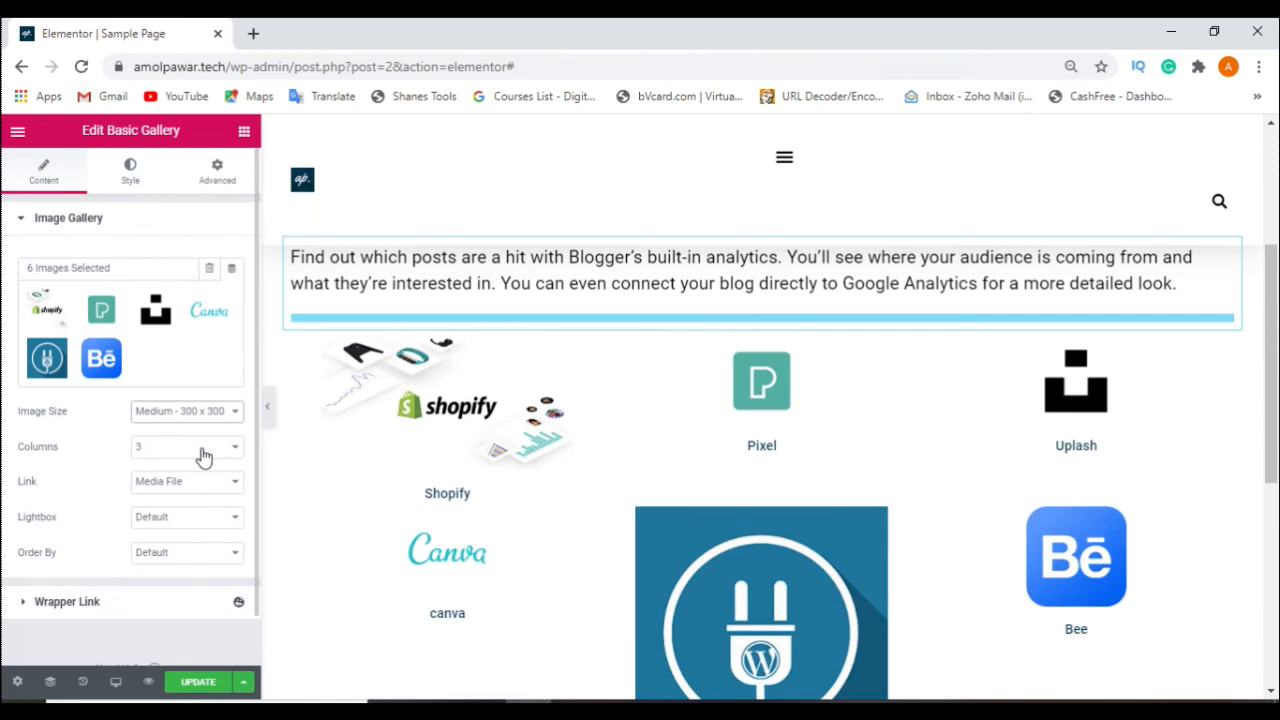
{"action": "scroll", "coordinate": [529, 420], "scroll_direction": "down", "scroll_amount": 3}
{"action": "scroll", "coordinate": [529, 443], "scroll_direction": "up", "scroll_amount": 2}
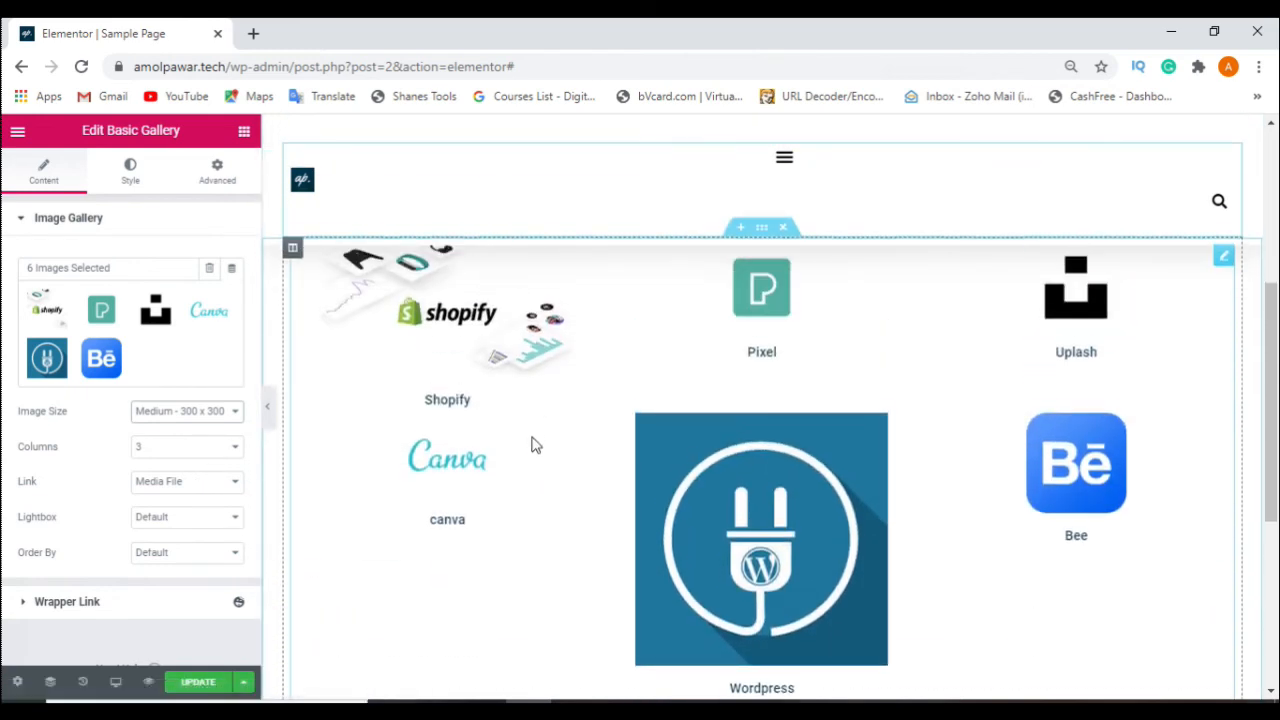
{"action": "scroll", "coordinate": [466, 437], "scroll_direction": "up", "scroll_amount": 1}
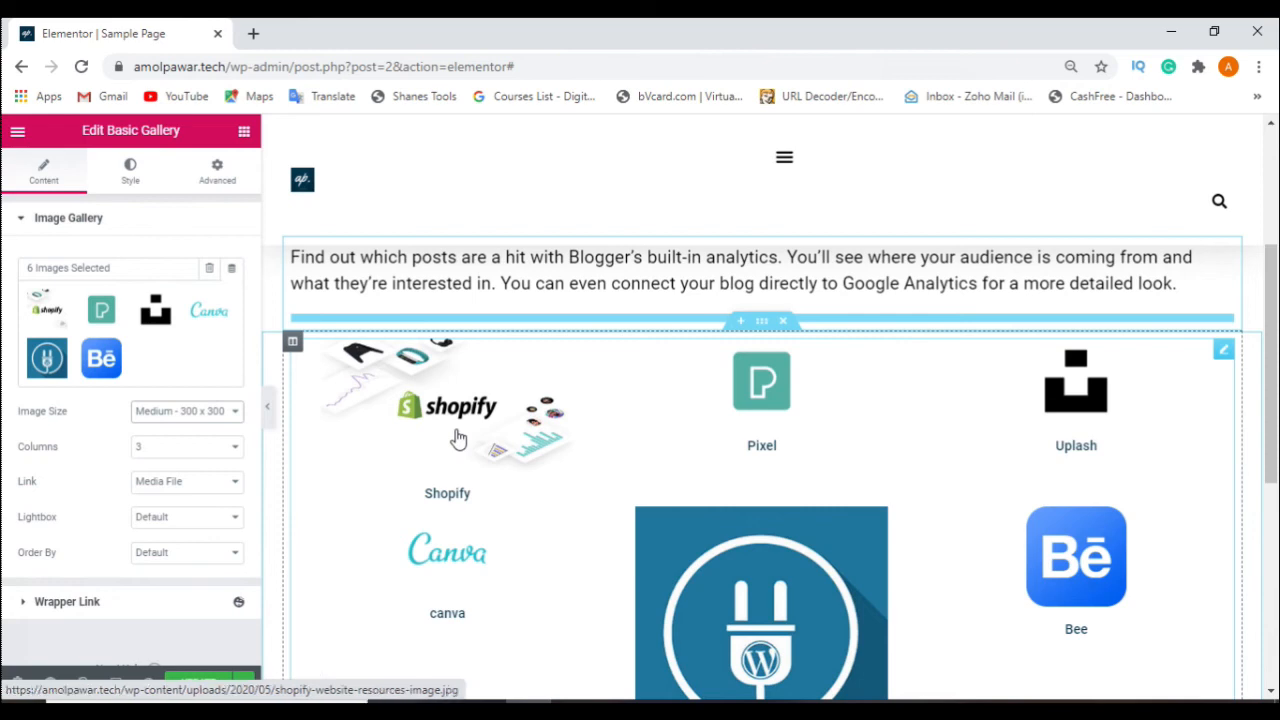
{"action": "scroll", "coordinate": [779, 579], "scroll_direction": "down", "scroll_amount": 2}
{"action": "scroll", "coordinate": [931, 540], "scroll_direction": "up", "scroll_amount": 1}
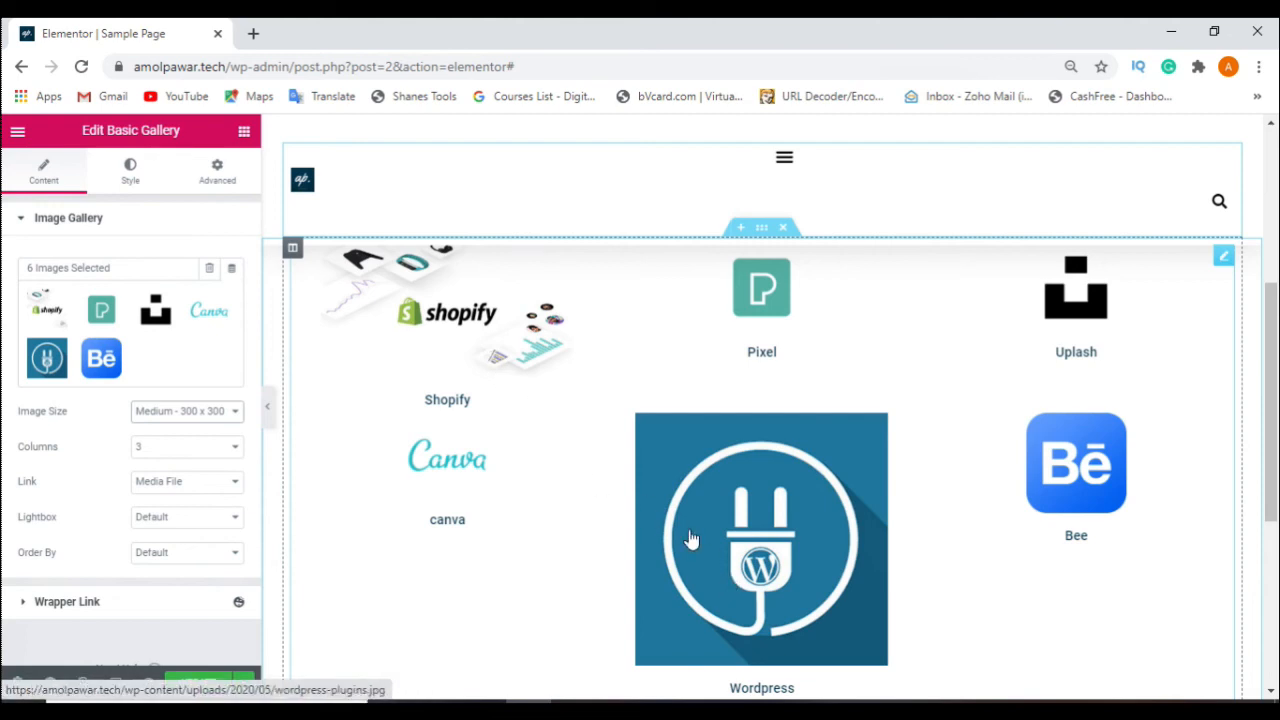
{"action": "scroll", "coordinate": [799, 600], "scroll_direction": "up", "scroll_amount": 1}
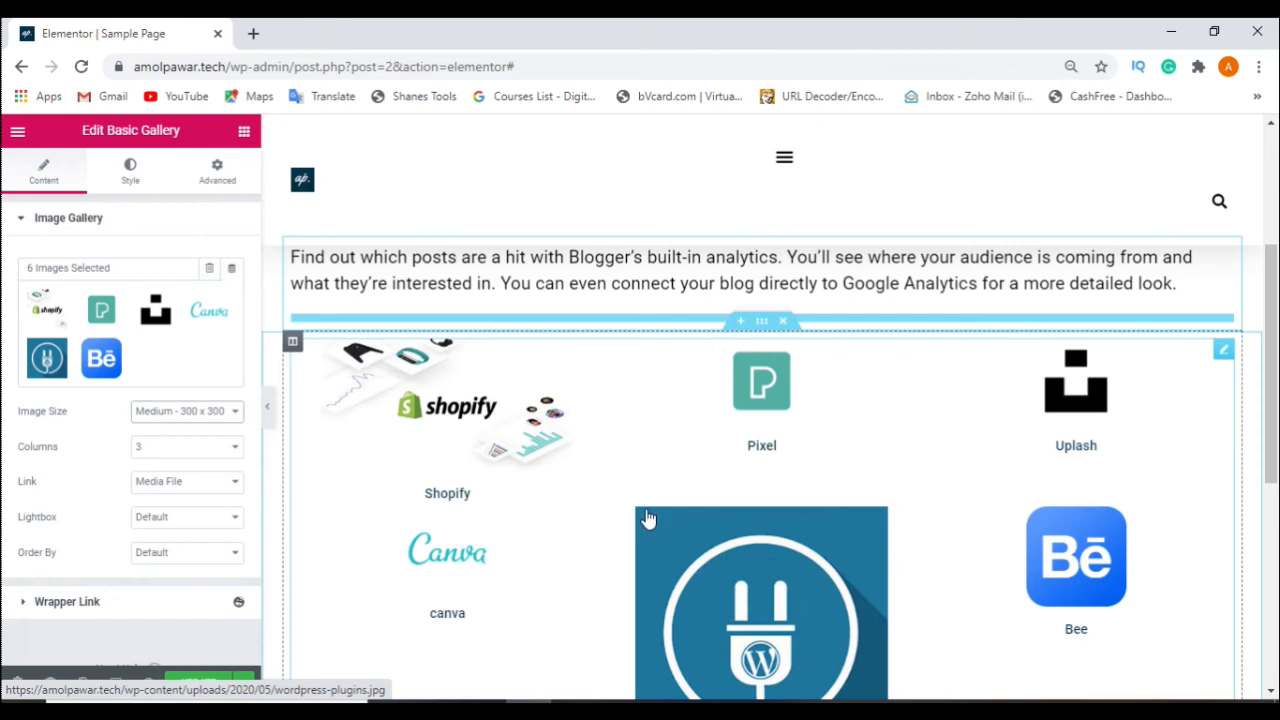
Set the gallery's image size to Thumbnail - 150 x 150 and keep its lightbox and ordering options at Default
{"action": "left_click", "coordinate": [228, 418]}
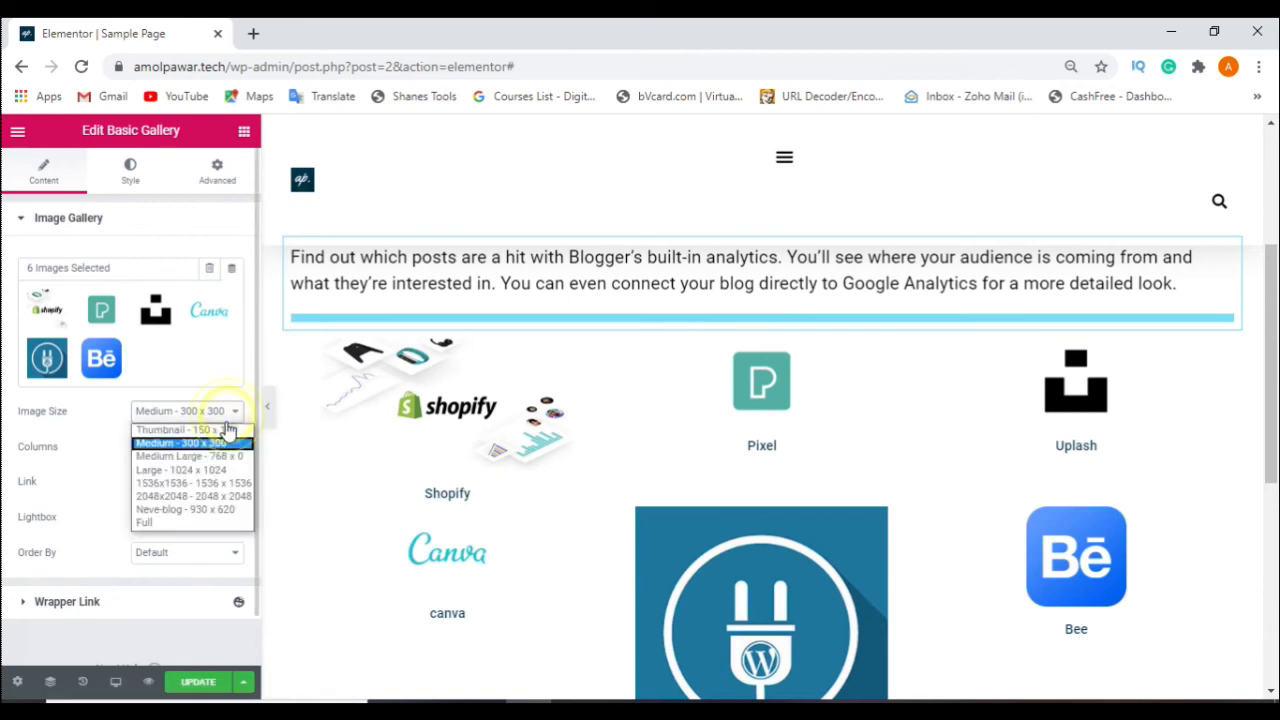
{"action": "left_click", "coordinate": [226, 429]}
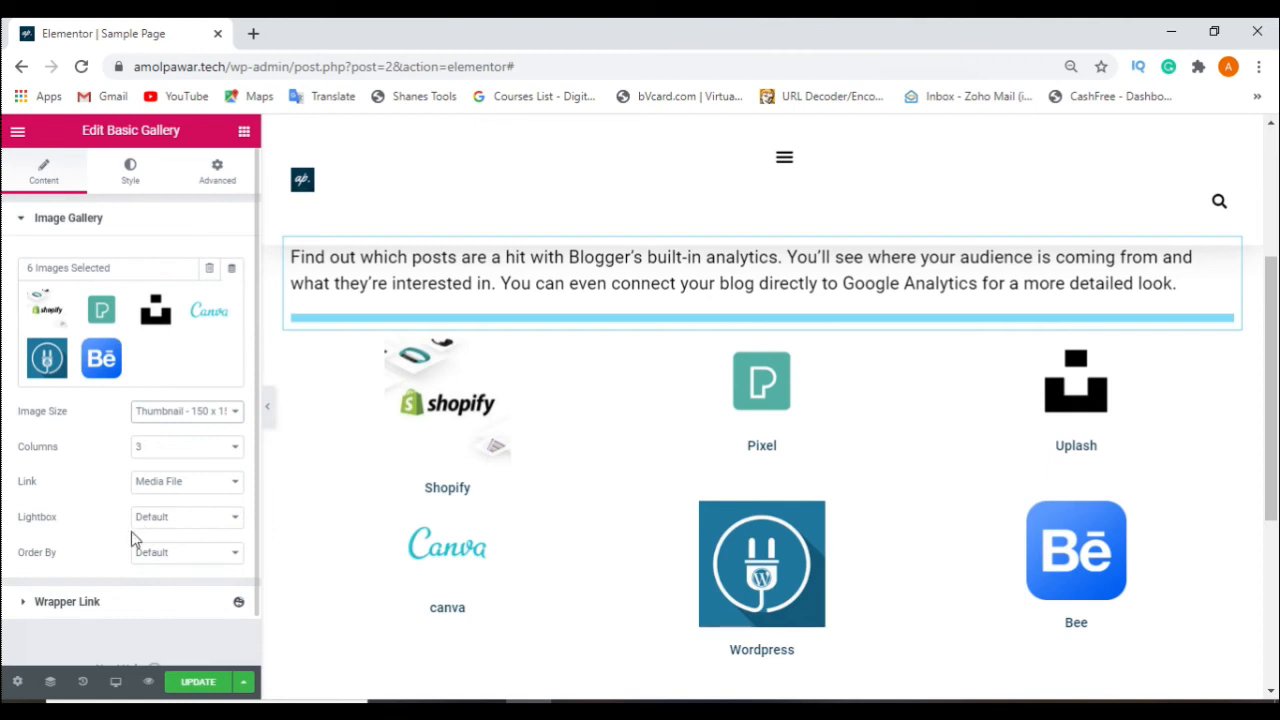
{"action": "left_click", "coordinate": [180, 519]}
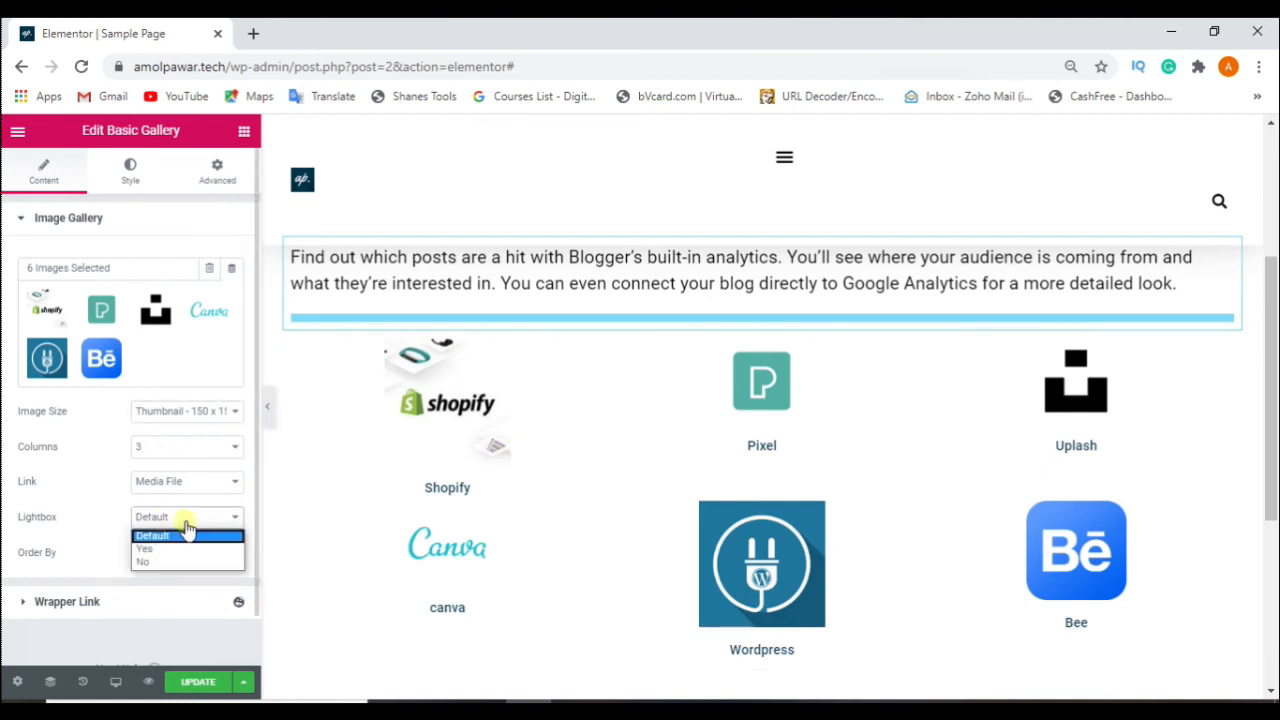
{"action": "left_click", "coordinate": [181, 540]}
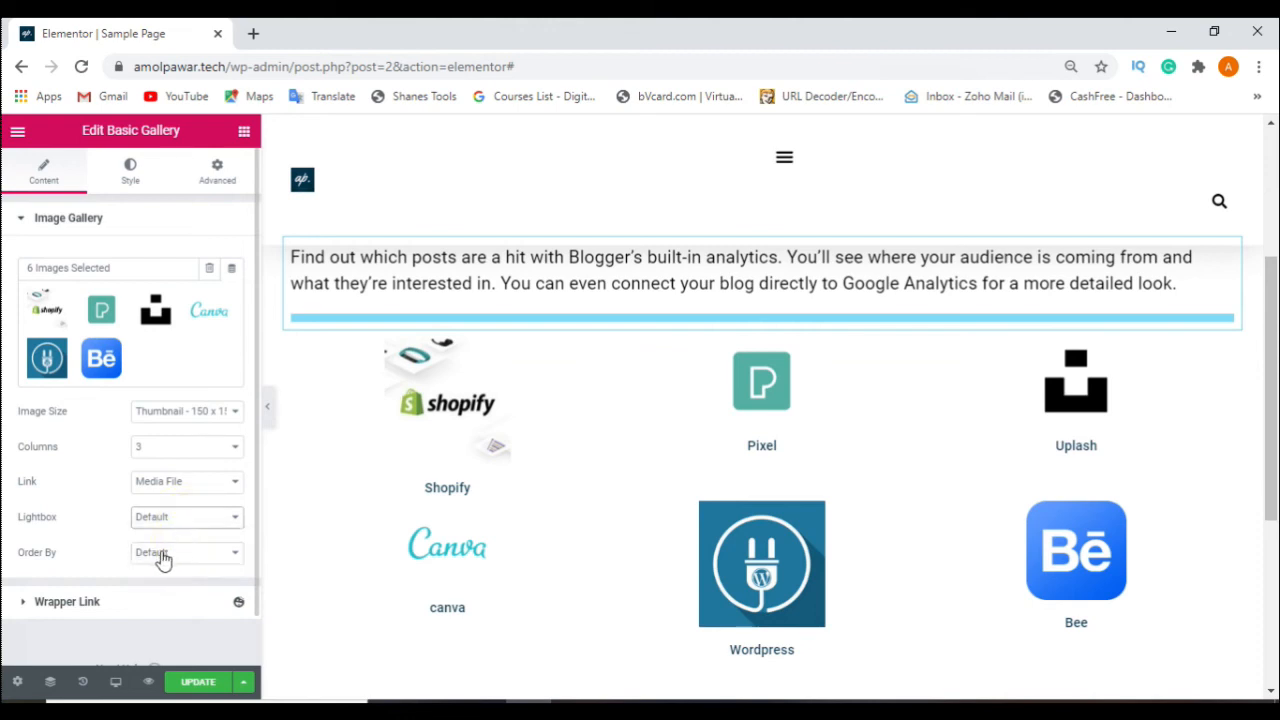
{"action": "left_click", "coordinate": [150, 558]}
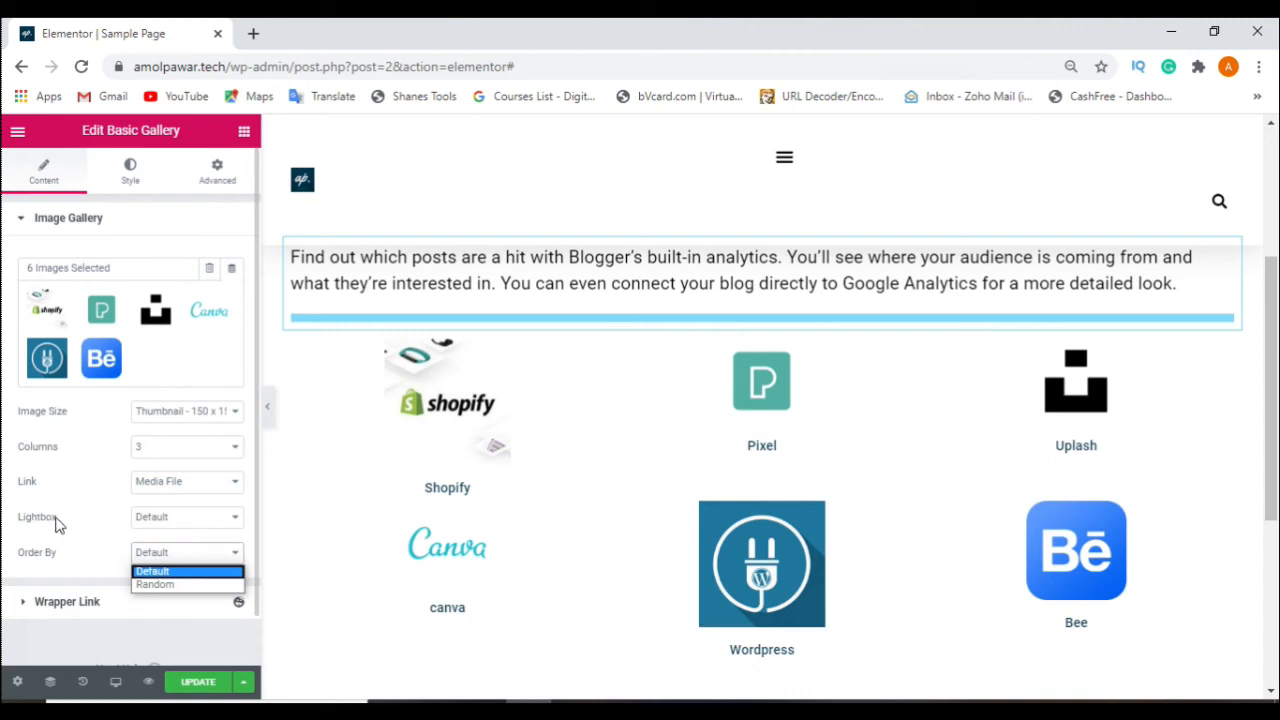
{"action": "left_click", "coordinate": [90, 522]}
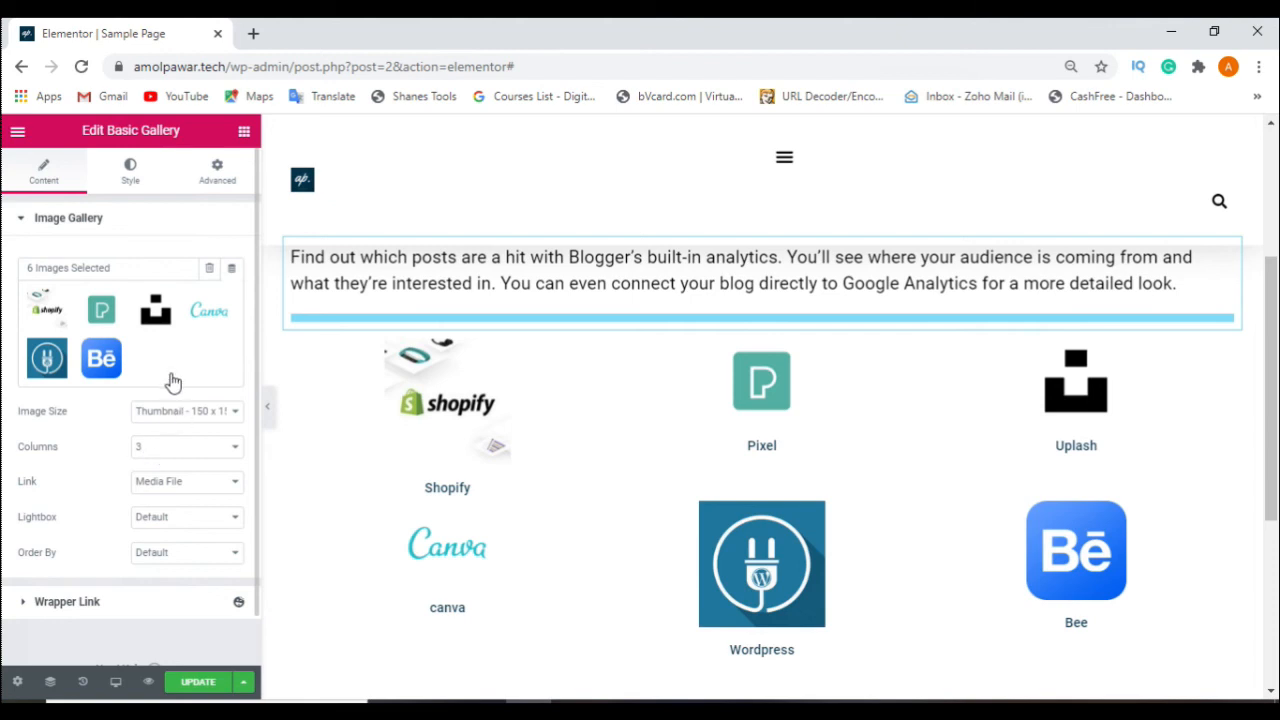
Round the gallery images with a border radius of 3000 px on all four corners and check the page
{"action": "left_click", "coordinate": [127, 193]}
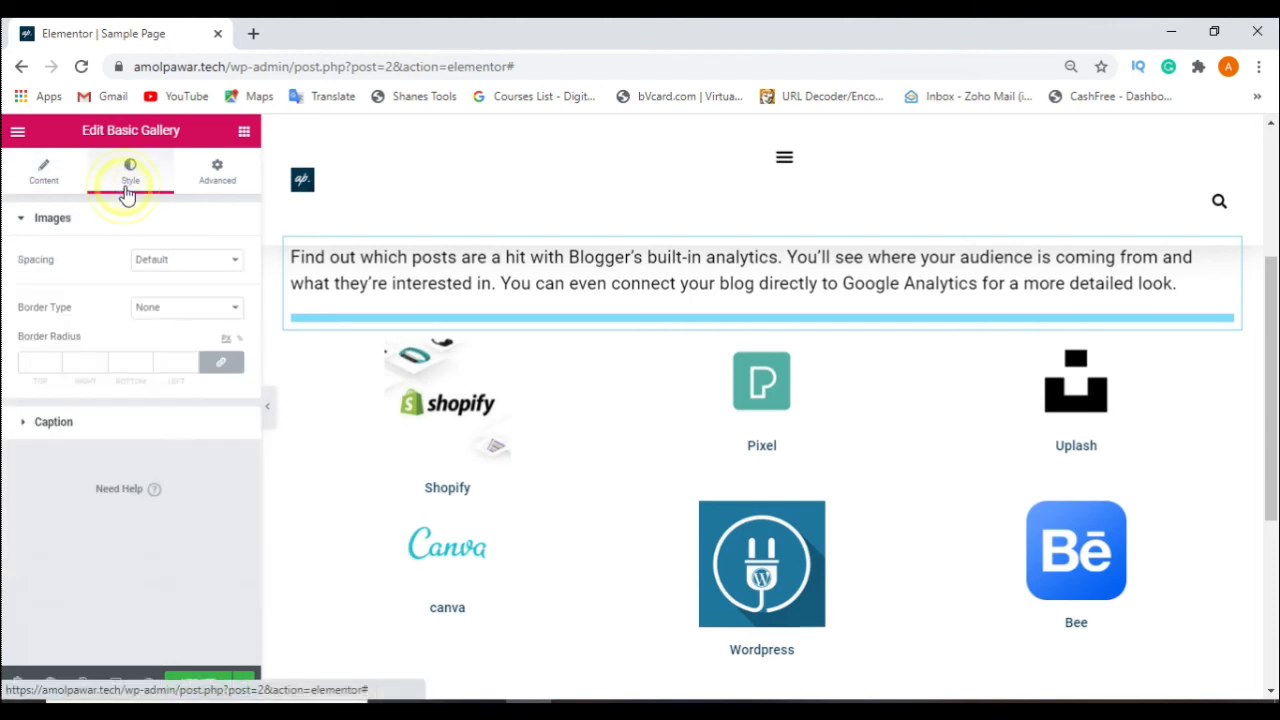
{"action": "left_click", "coordinate": [41, 361]}
{"action": "type", "text": "3000"}
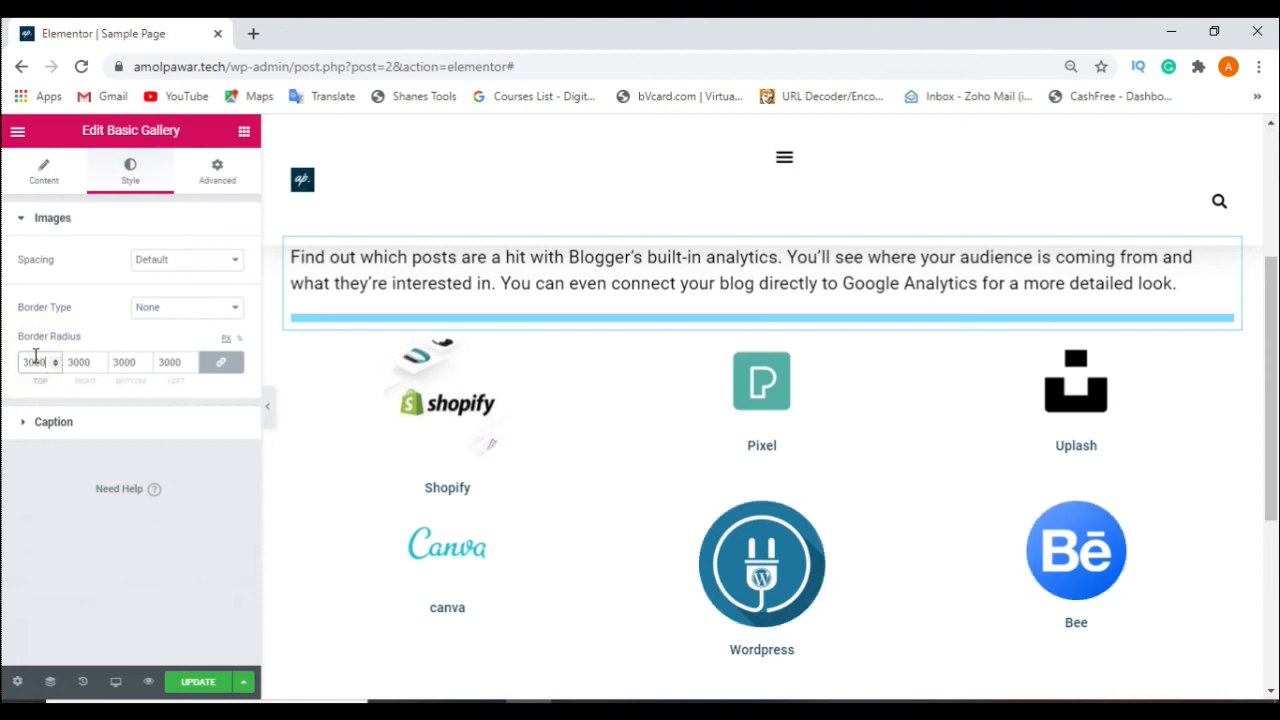
{"action": "scroll", "coordinate": [683, 517], "scroll_direction": "up", "scroll_amount": 4}
{"action": "scroll", "coordinate": [683, 519], "scroll_direction": "down", "scroll_amount": 4}
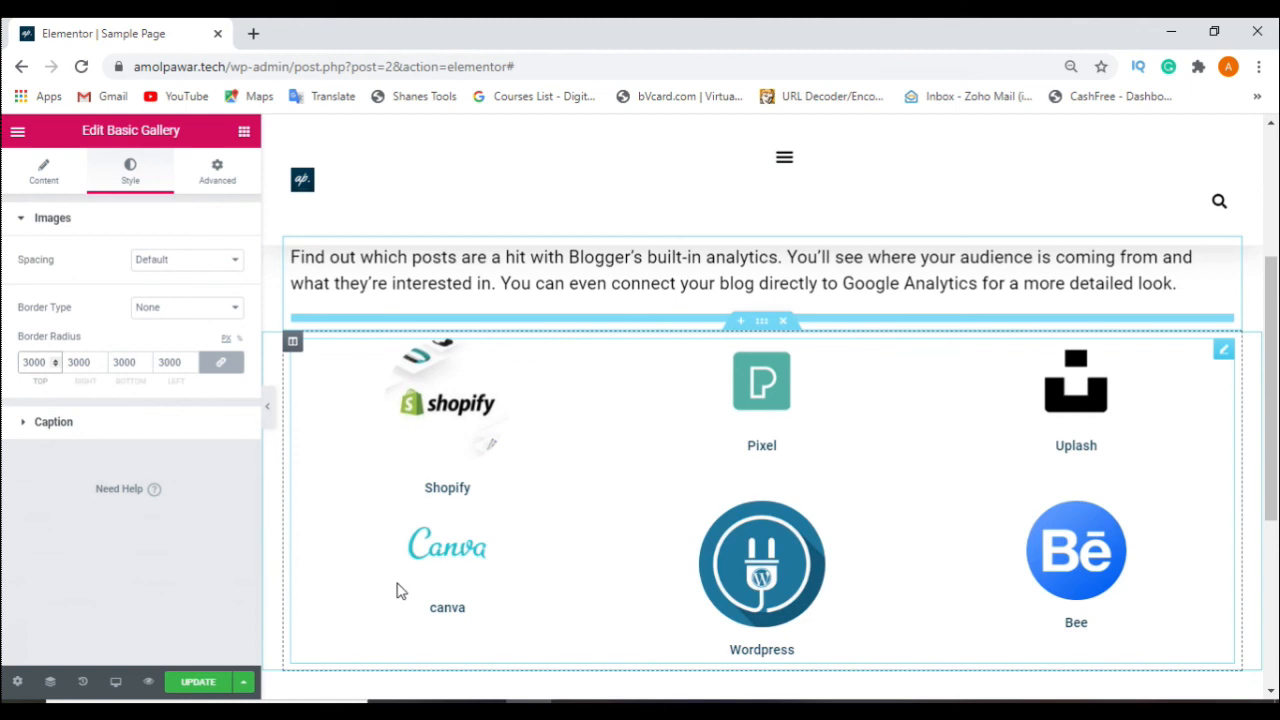
Try the Solid, Dashed and Groove border types on the gallery images
{"action": "left_click", "coordinate": [205, 309]}
{"action": "left_click", "coordinate": [157, 339]}
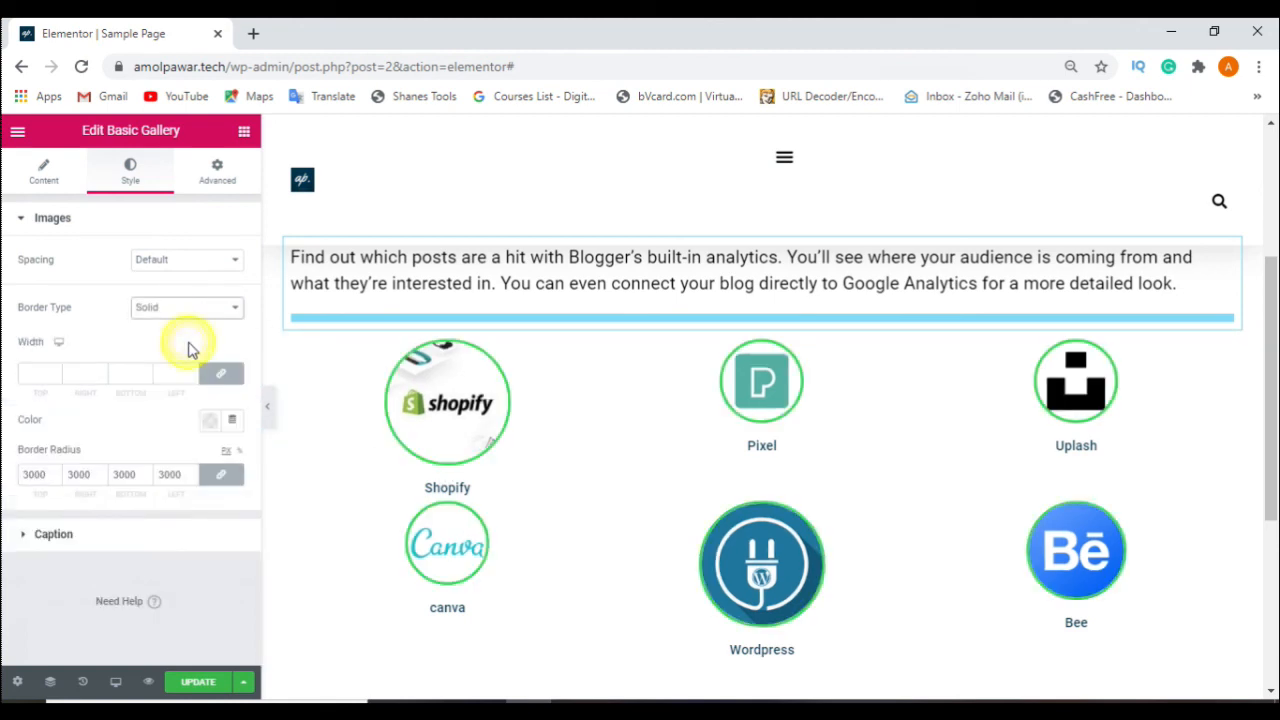
{"action": "left_click", "coordinate": [225, 308]}
{"action": "left_click", "coordinate": [194, 381]}
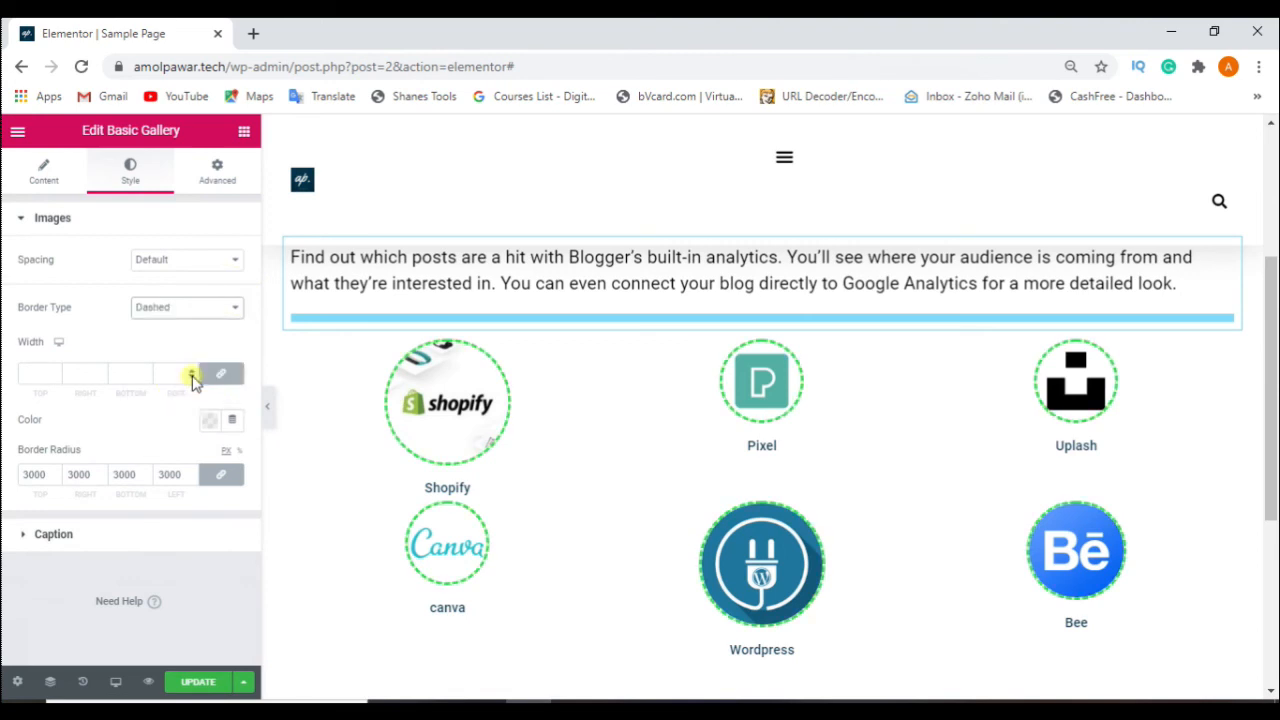
{"action": "left_click", "coordinate": [228, 310]}
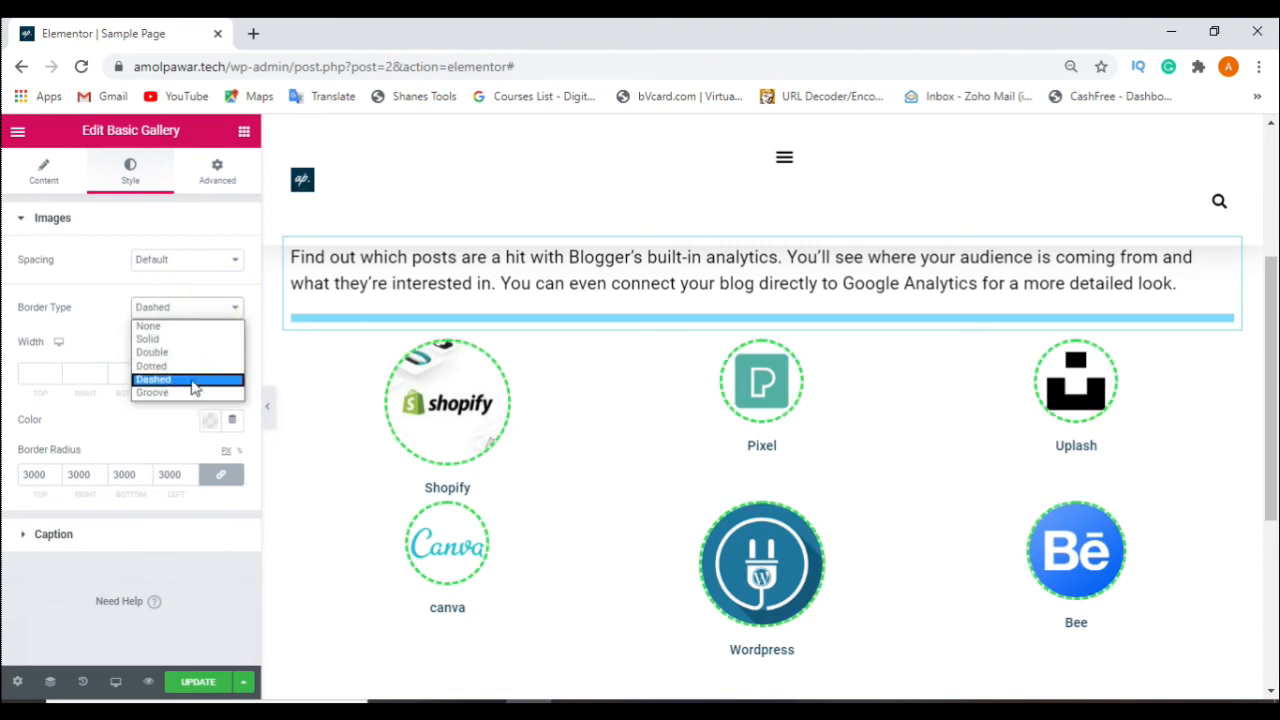
{"action": "left_click", "coordinate": [185, 392]}
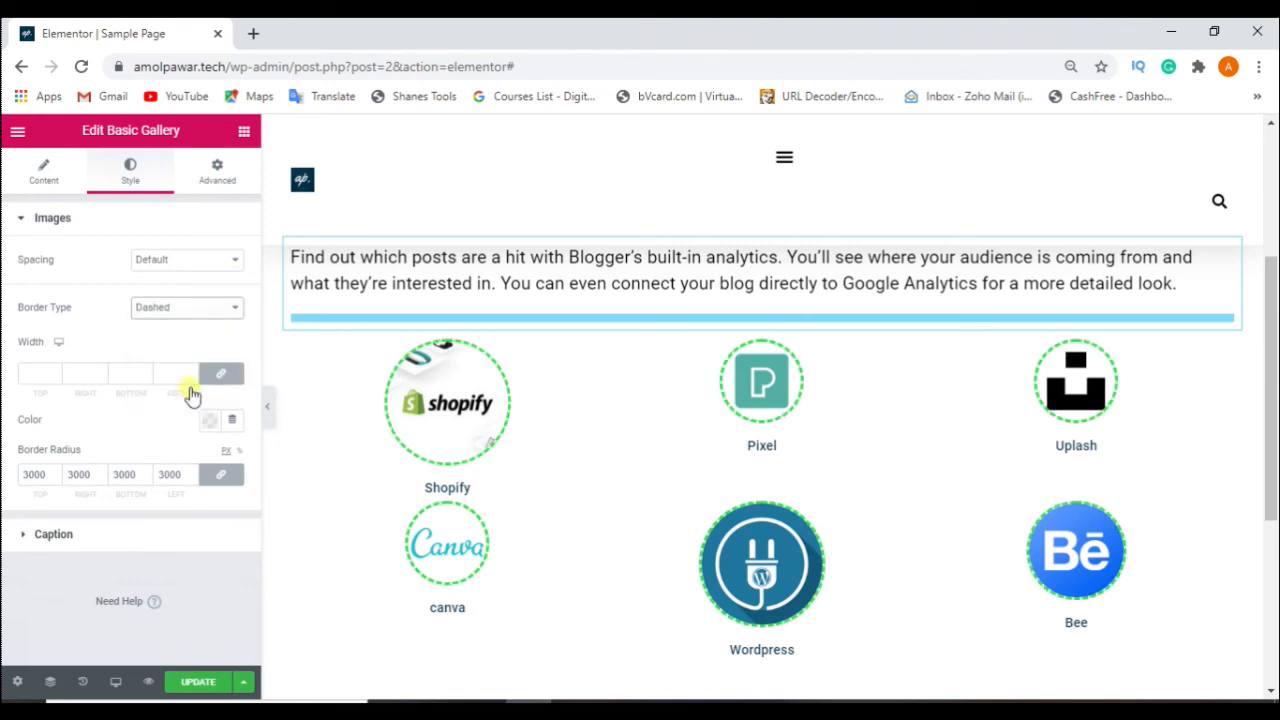
Set the border type of the gallery images to Double and check the images on the page
{"action": "left_click", "coordinate": [228, 311]}
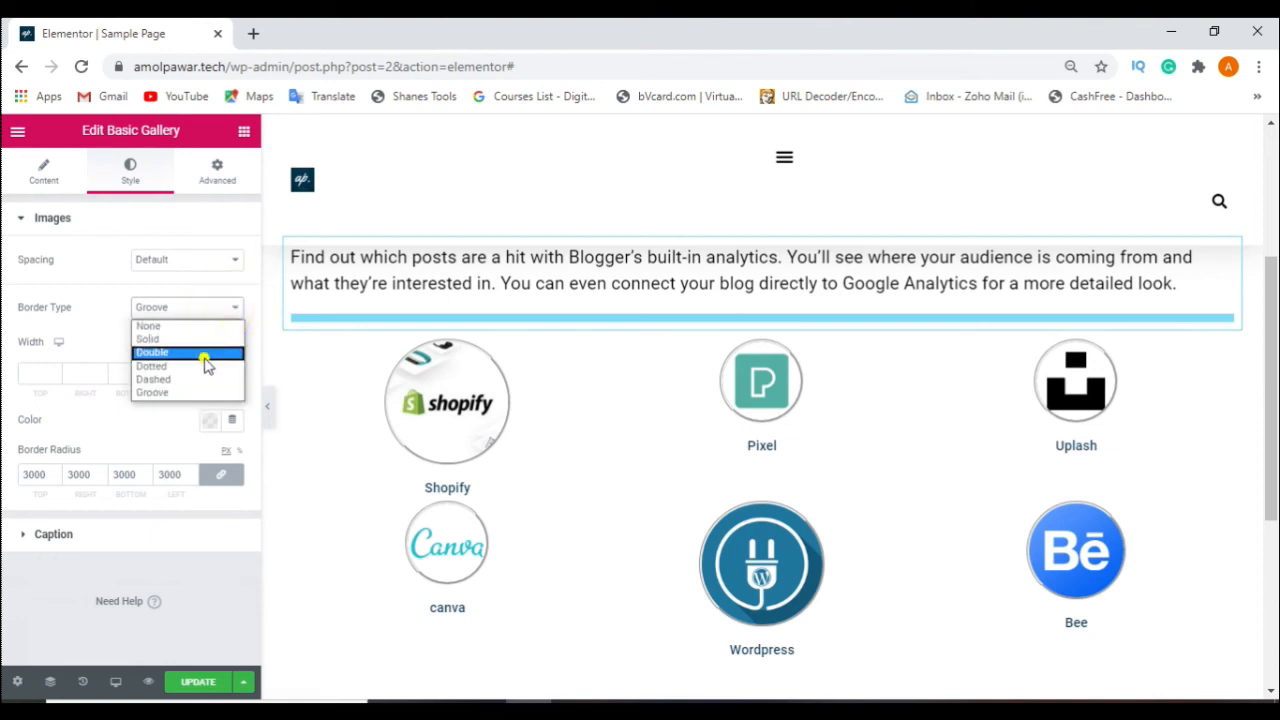
{"action": "left_click", "coordinate": [204, 357]}
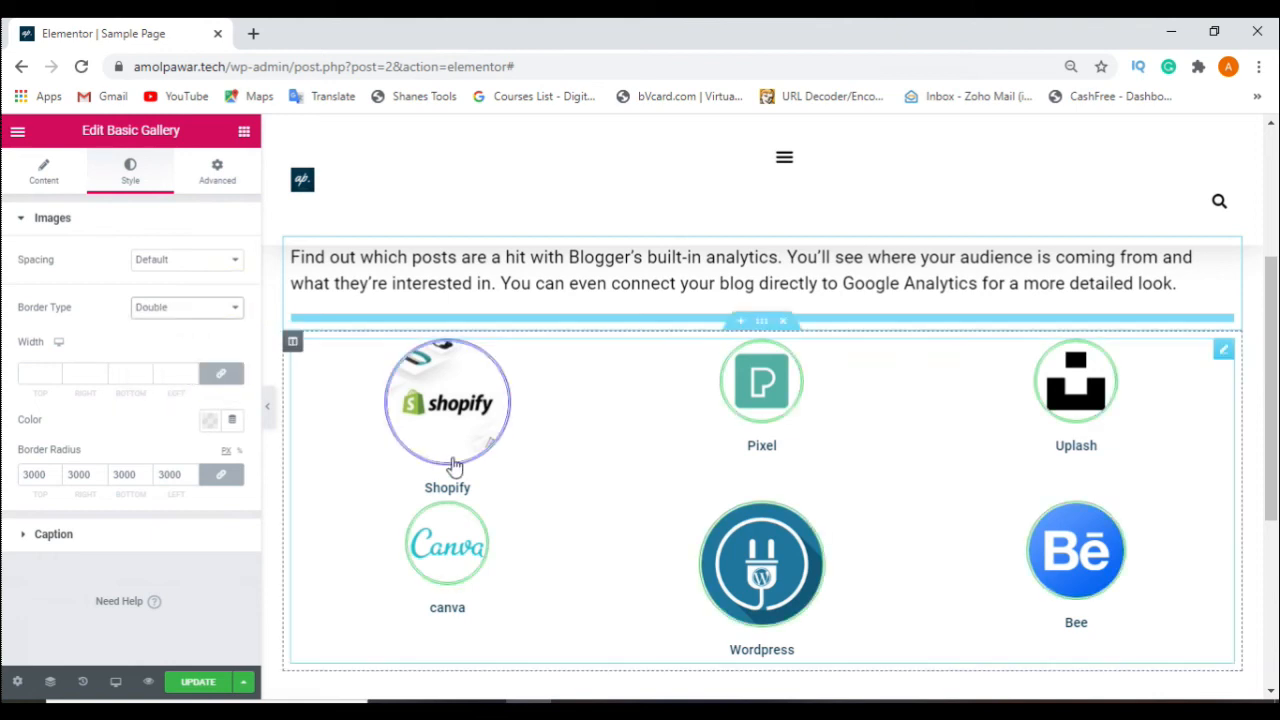
{"action": "scroll", "coordinate": [763, 590], "scroll_direction": "up", "scroll_amount": 3}
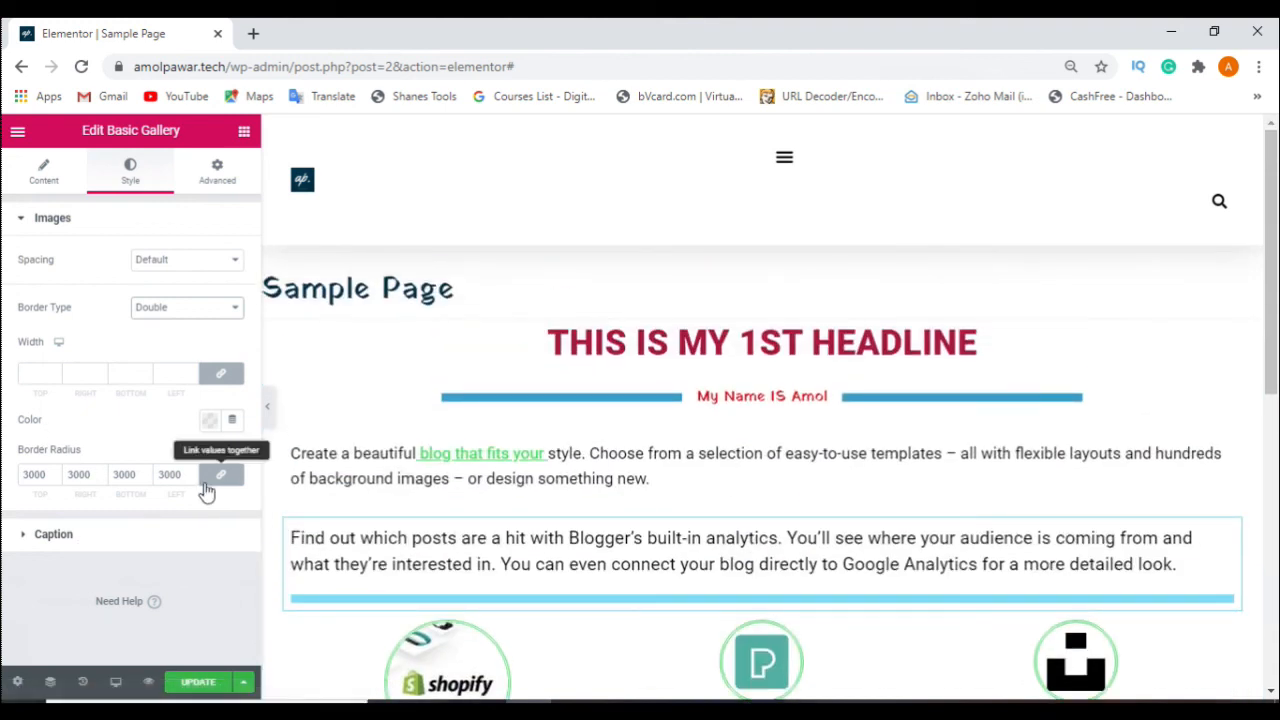
Examine the gallery's advanced settings, return to the widget list, and look over the bordered gallery on the page
{"action": "left_click", "coordinate": [226, 180]}
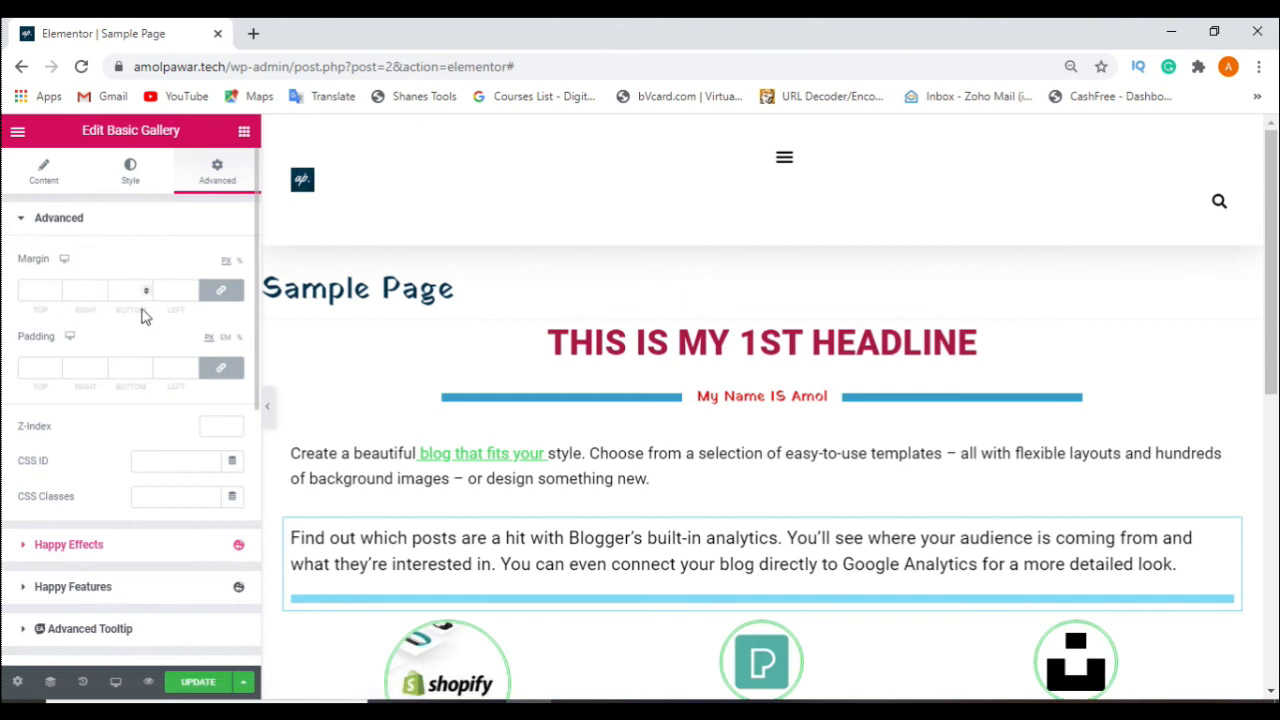
{"action": "scroll", "coordinate": [745, 438], "scroll_direction": "down", "scroll_amount": 3}
{"action": "scroll", "coordinate": [745, 438], "scroll_direction": "down", "scroll_amount": 1}
{"action": "scroll", "coordinate": [745, 438], "scroll_direction": "up", "scroll_amount": 2}
{"action": "left_click", "coordinate": [243, 133]}
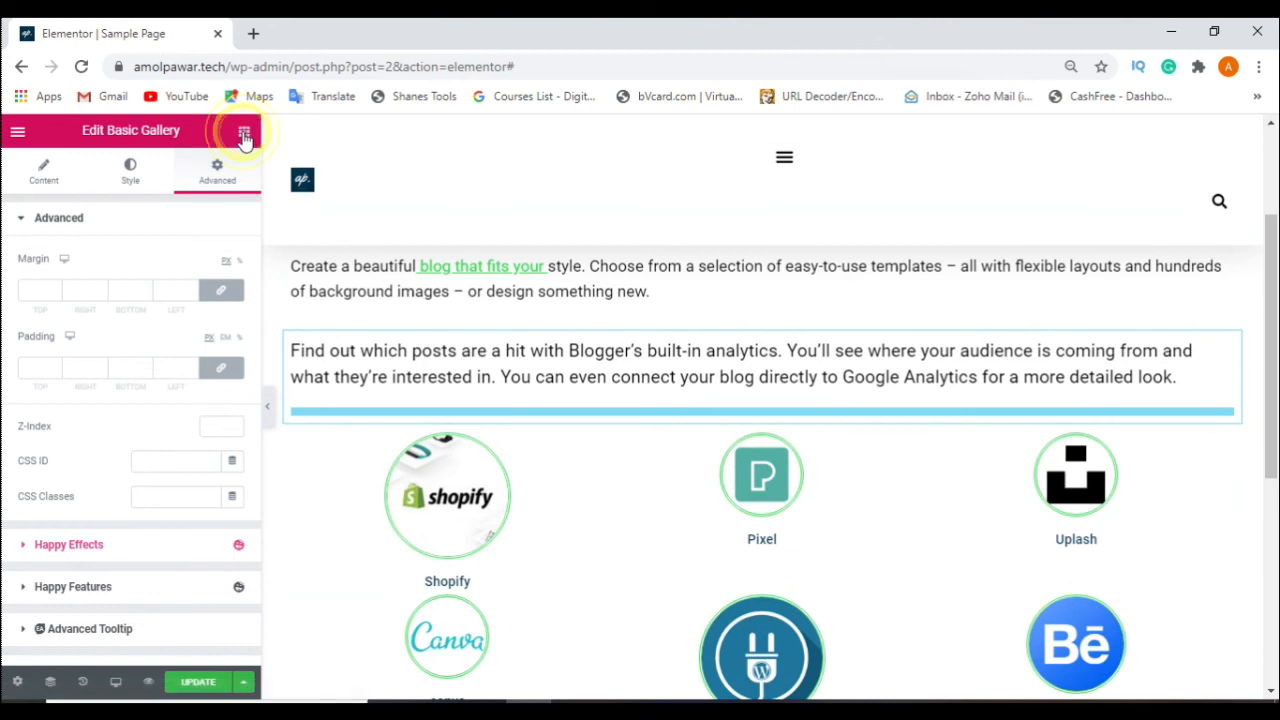
{"action": "scroll", "coordinate": [646, 400], "scroll_direction": "down", "scroll_amount": 4}
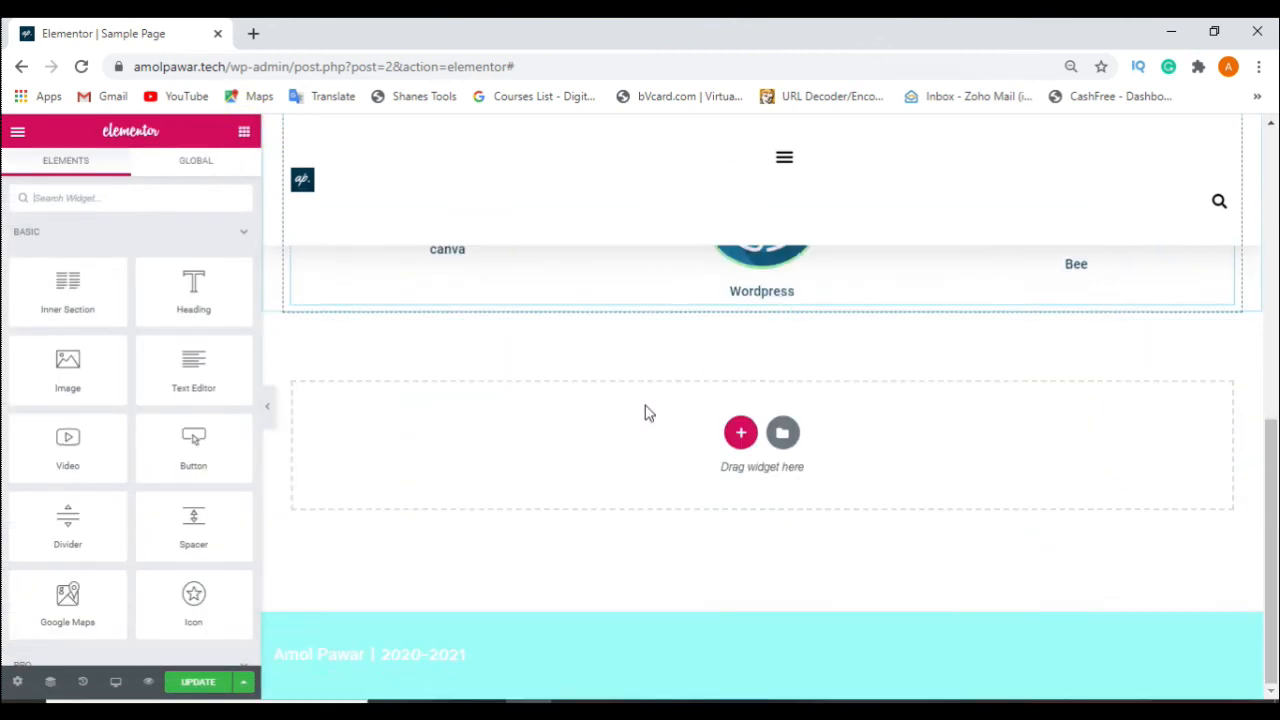
{"action": "scroll", "coordinate": [646, 412], "scroll_direction": "up", "scroll_amount": 2}
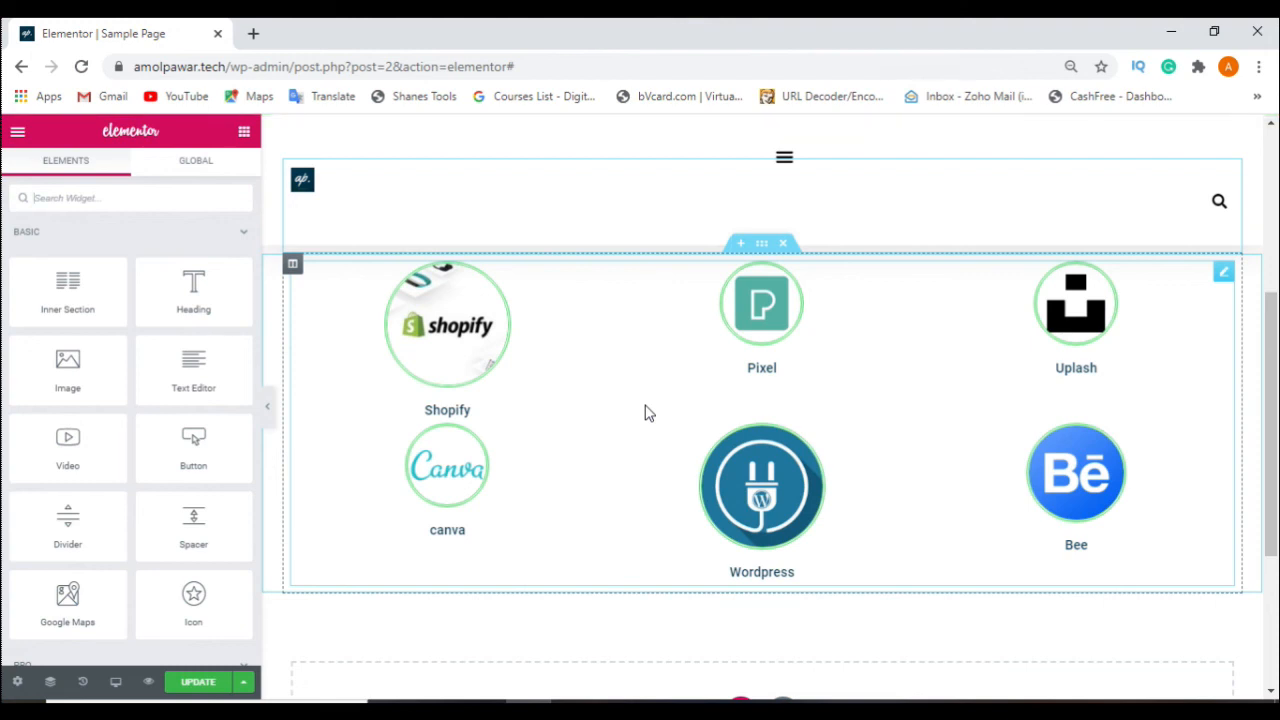
{"action": "scroll", "coordinate": [645, 413], "scroll_direction": "up", "scroll_amount": 4}
{"action": "scroll", "coordinate": [650, 414], "scroll_direction": "down", "scroll_amount": 2}
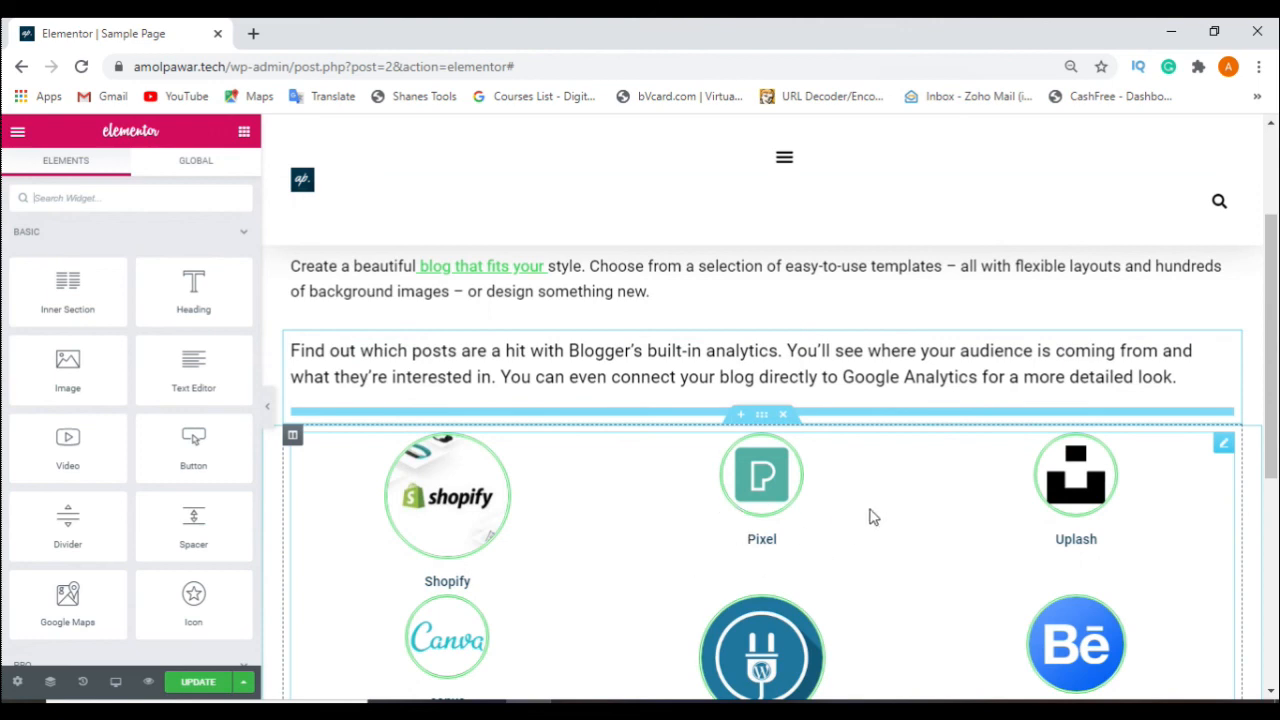
{"action": "scroll", "coordinate": [870, 517], "scroll_direction": "down", "scroll_amount": 1}
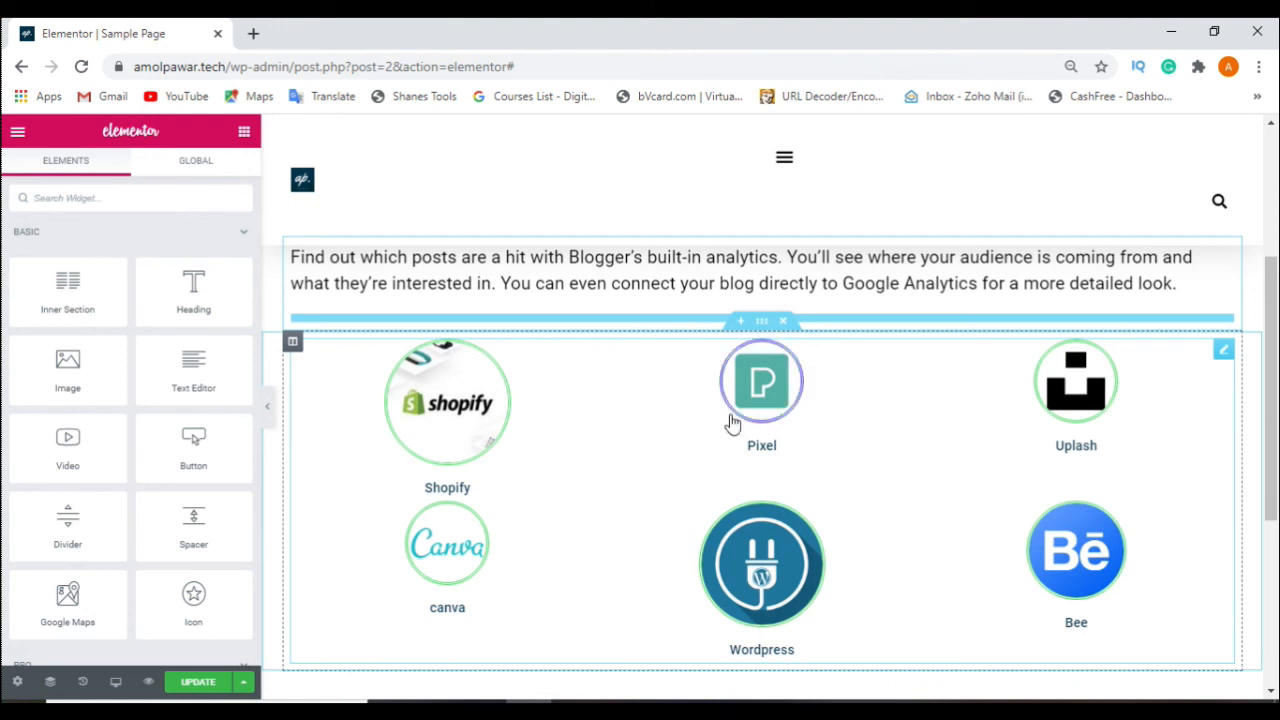
Give the gallery's section a classic background, trying #D47F7F, black and green swatches before setting the color to #5CE992
{"action": "left_click", "coordinate": [762, 321]}
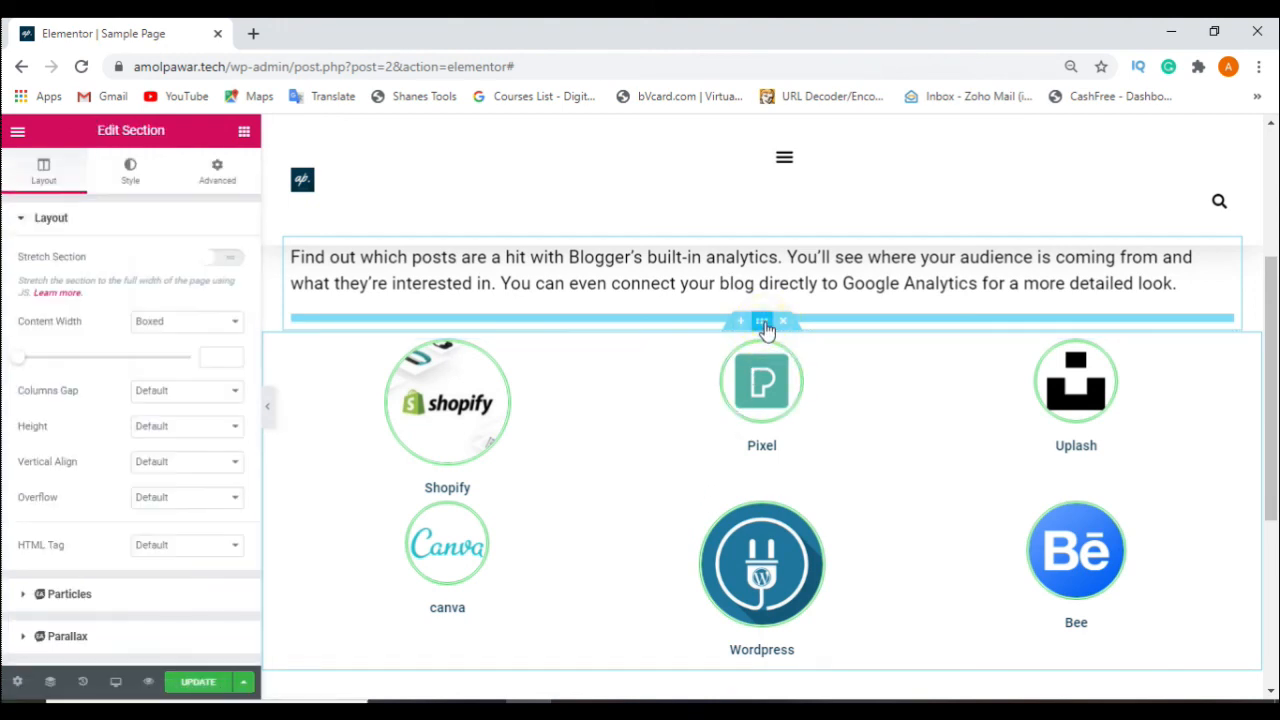
{"action": "left_click", "coordinate": [134, 193]}
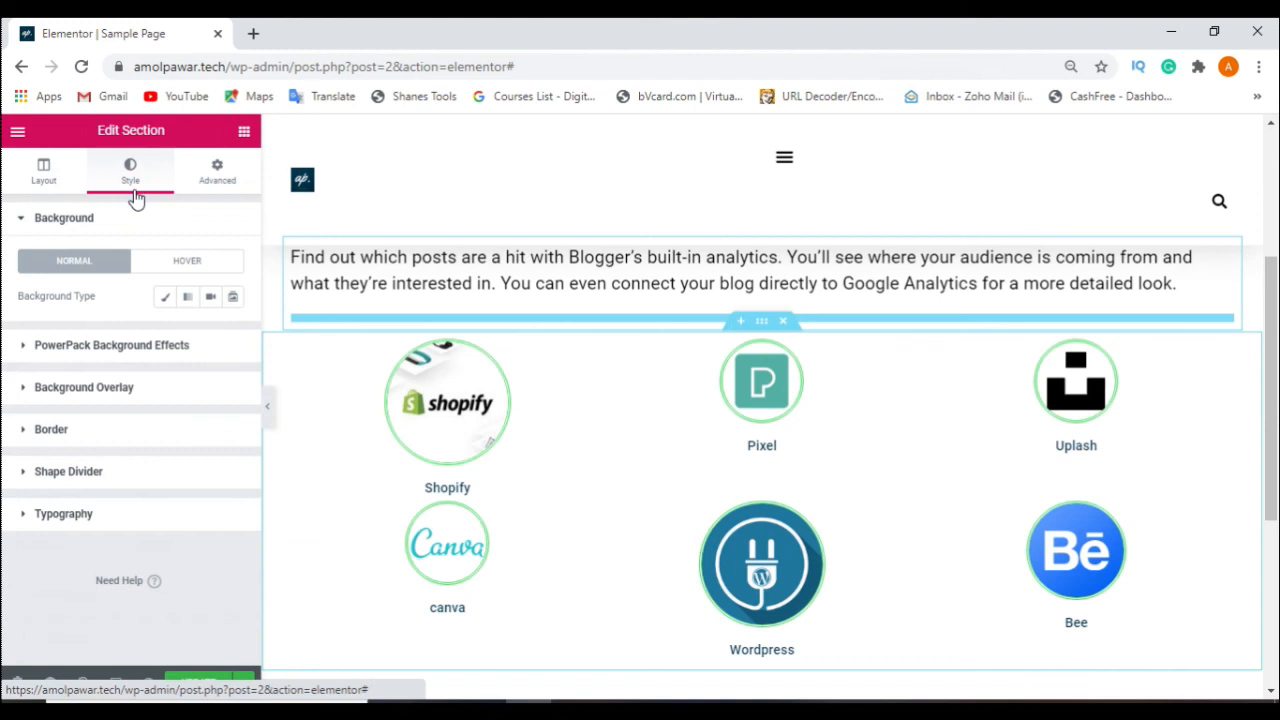
{"action": "left_click", "coordinate": [161, 303]}
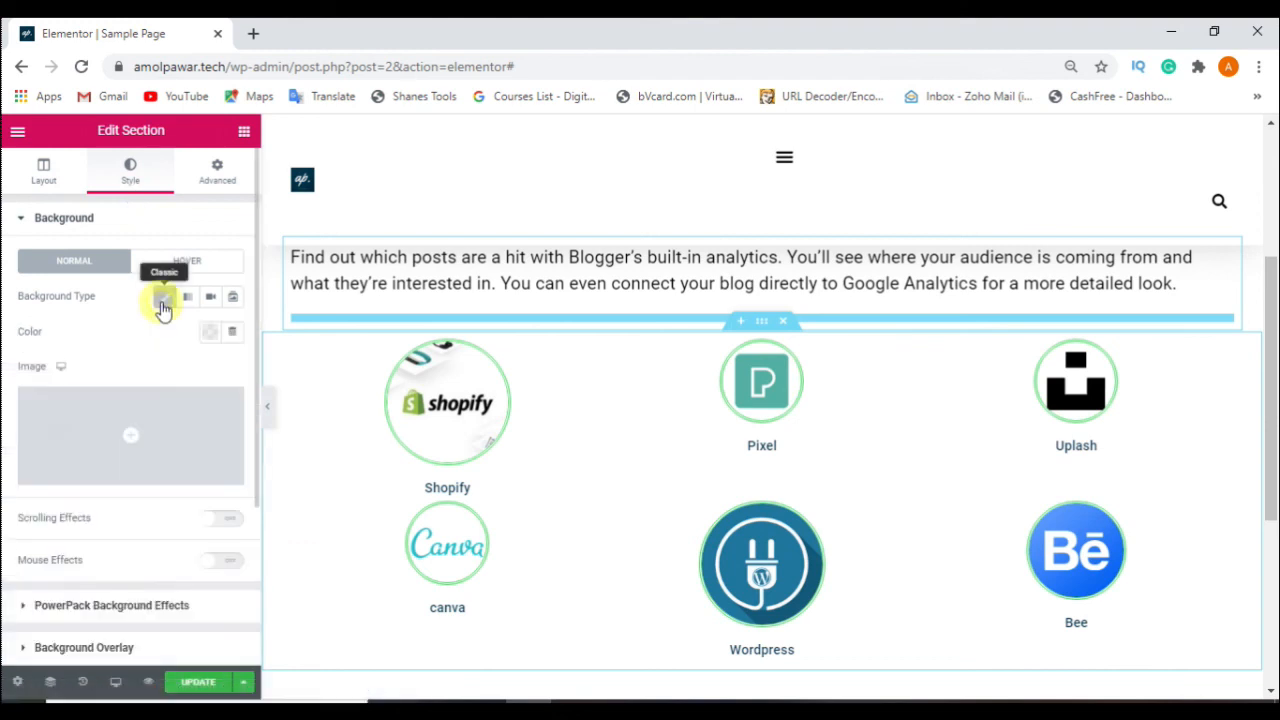
{"action": "left_click", "coordinate": [209, 331]}
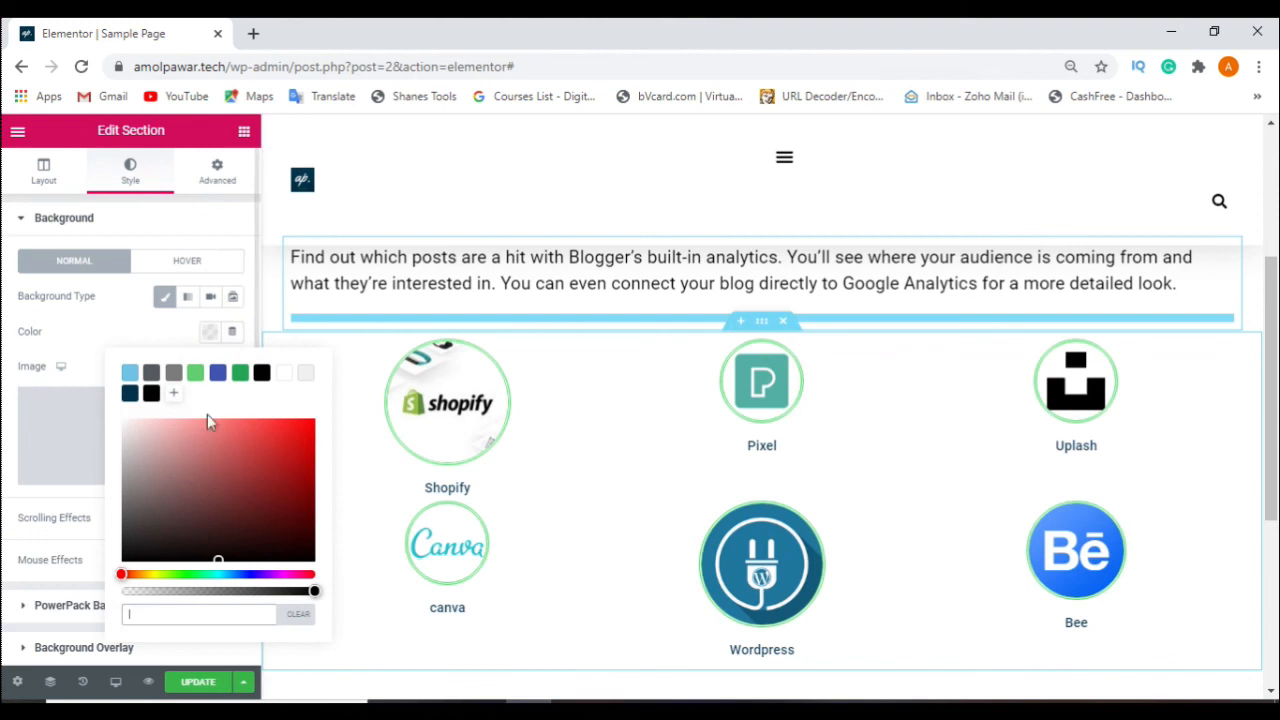
{"action": "left_click", "coordinate": [199, 441]}
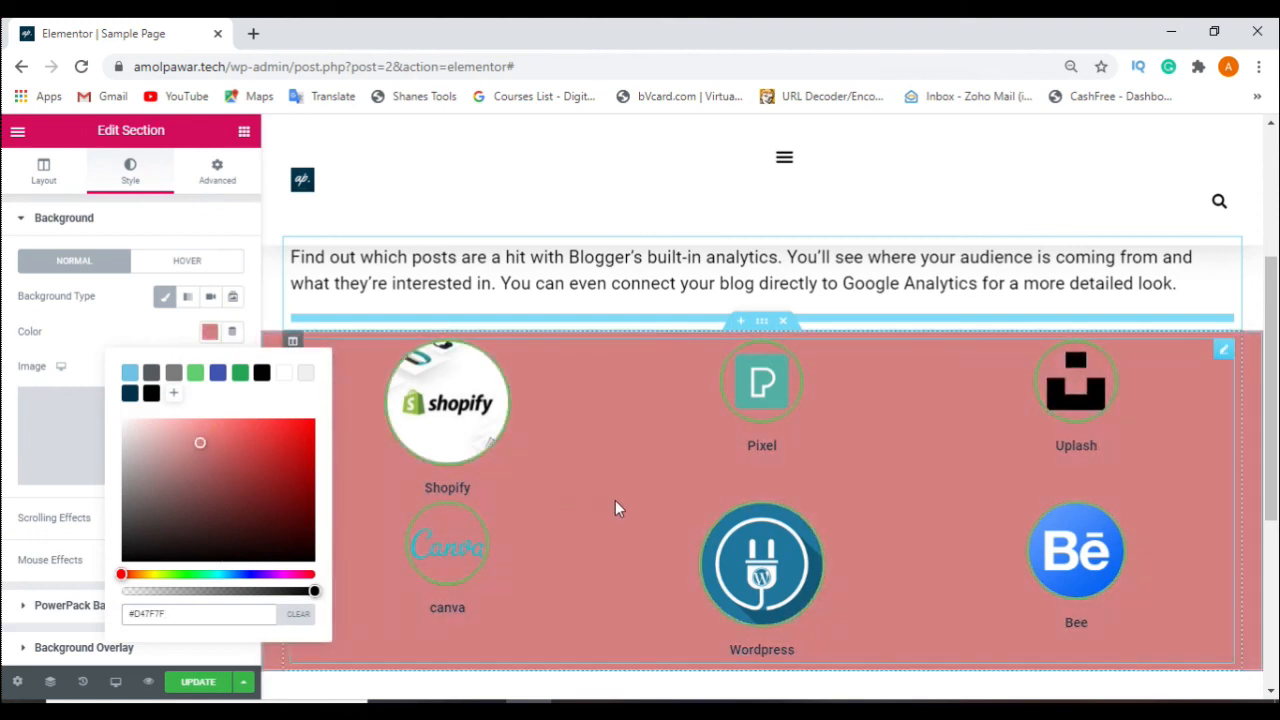
{"action": "left_click", "coordinate": [260, 375]}
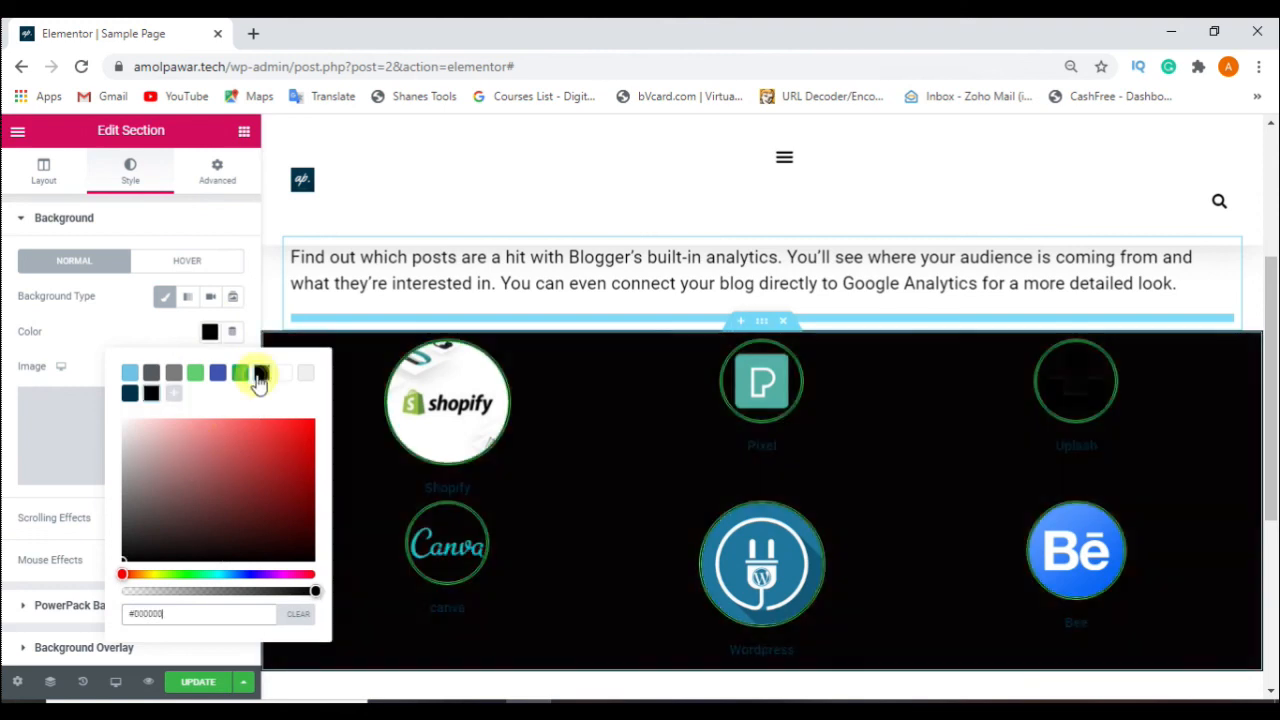
{"action": "left_click", "coordinate": [240, 375]}
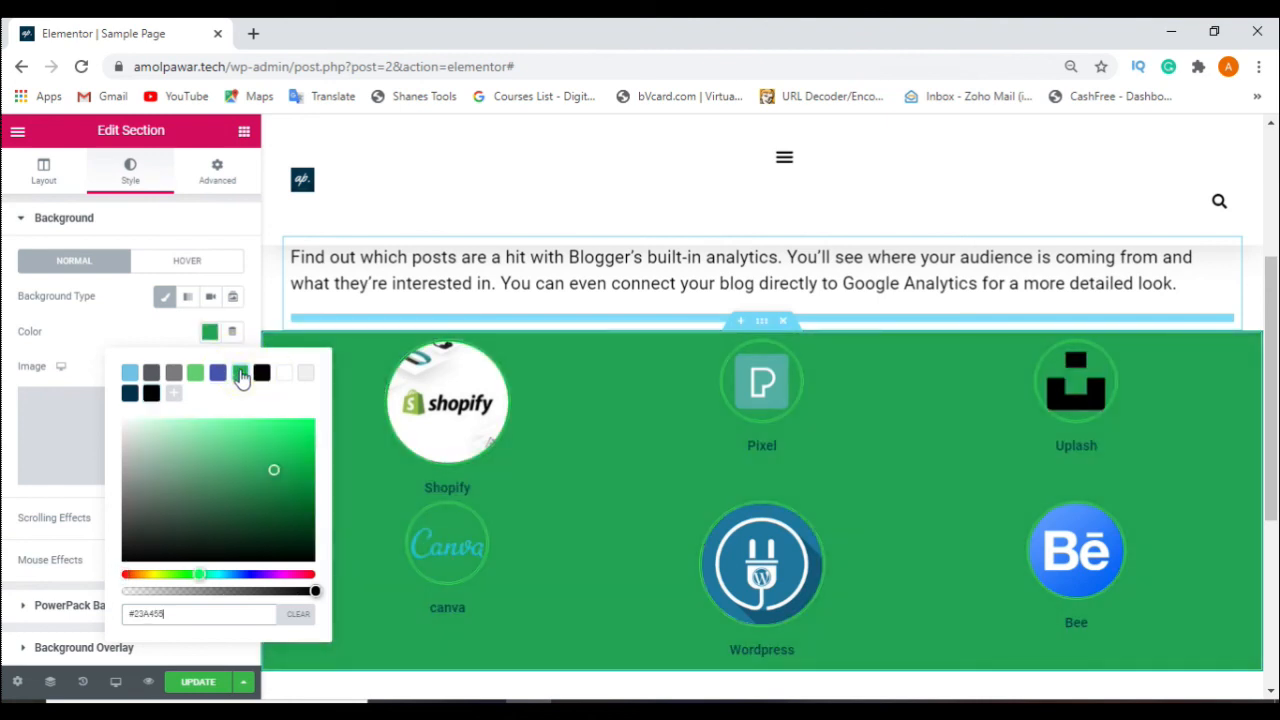
{"action": "scroll", "coordinate": [640, 549], "scroll_direction": "down", "scroll_amount": 1}
{"action": "left_click_drag", "start_coordinate": [176, 444], "coordinate": [240, 431]}
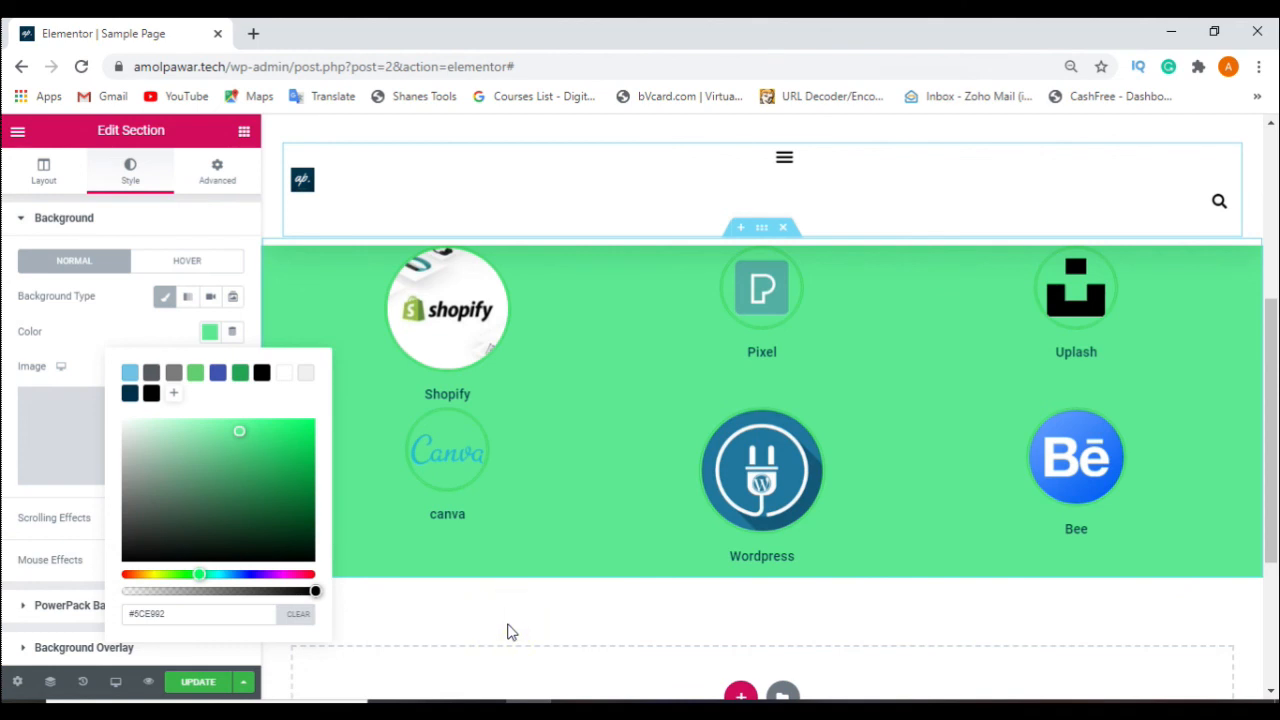
Return to the widget list and collapse the Basic, Pro, General and Essential Addons categories to survey the available widget groups
{"action": "left_click", "coordinate": [244, 134]}
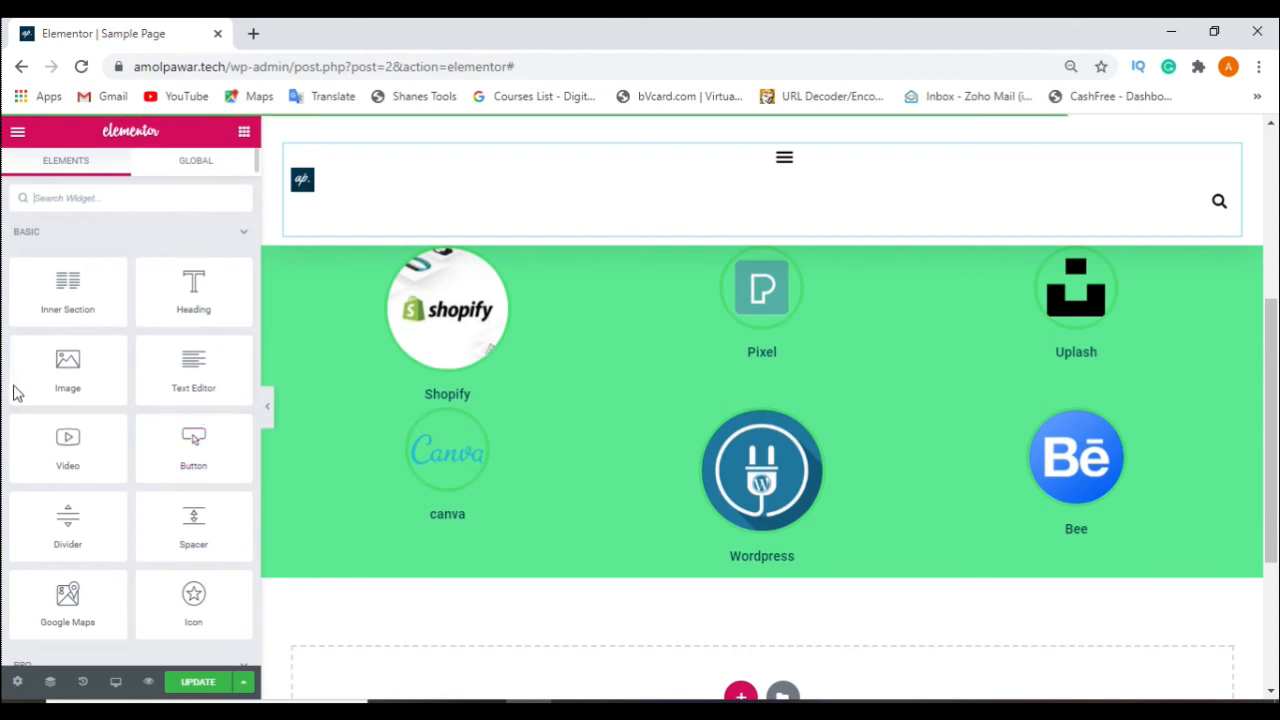
{"action": "left_click", "coordinate": [241, 231]}
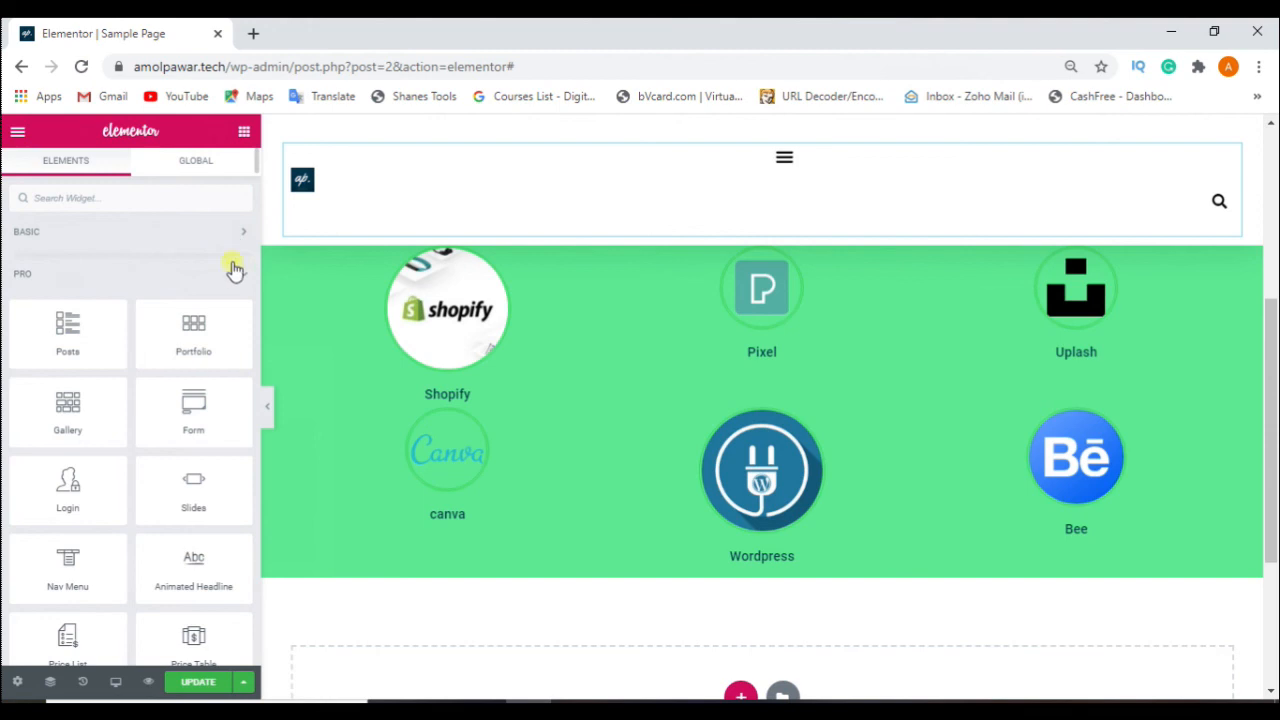
{"action": "left_click", "coordinate": [234, 271]}
{"action": "left_click", "coordinate": [220, 320]}
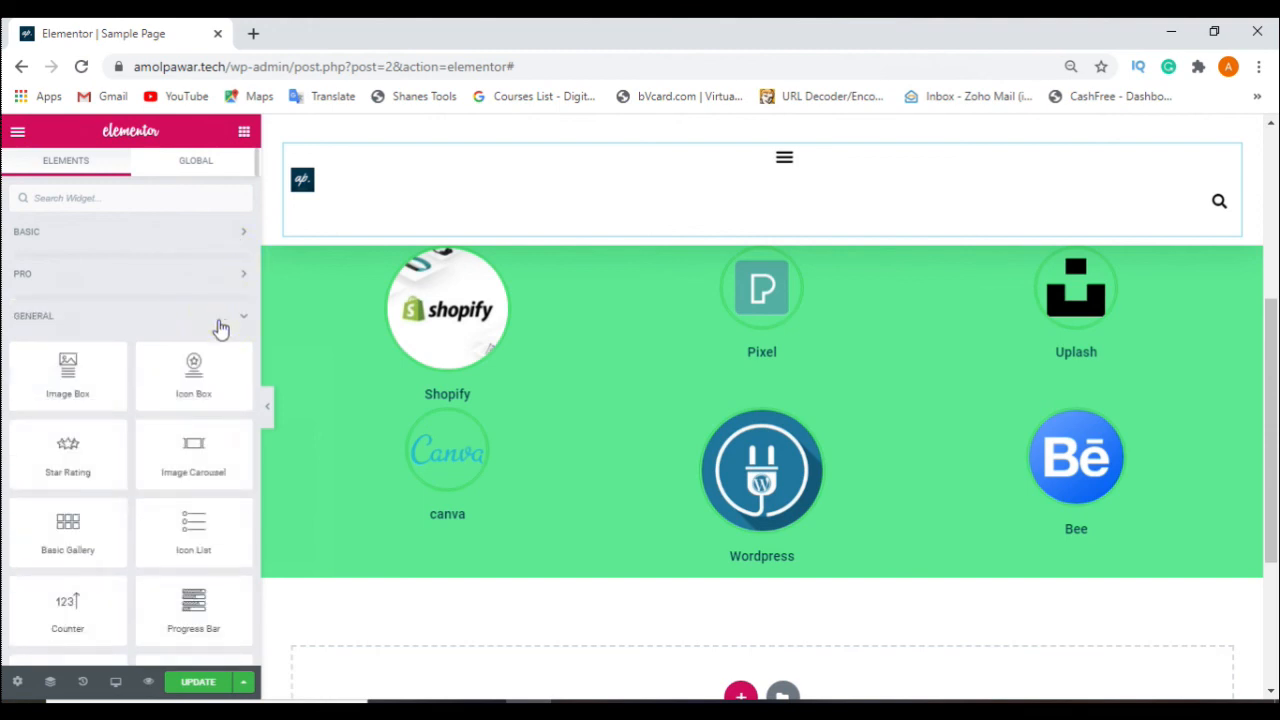
{"action": "left_click", "coordinate": [231, 277]}
{"action": "left_click", "coordinate": [240, 273]}
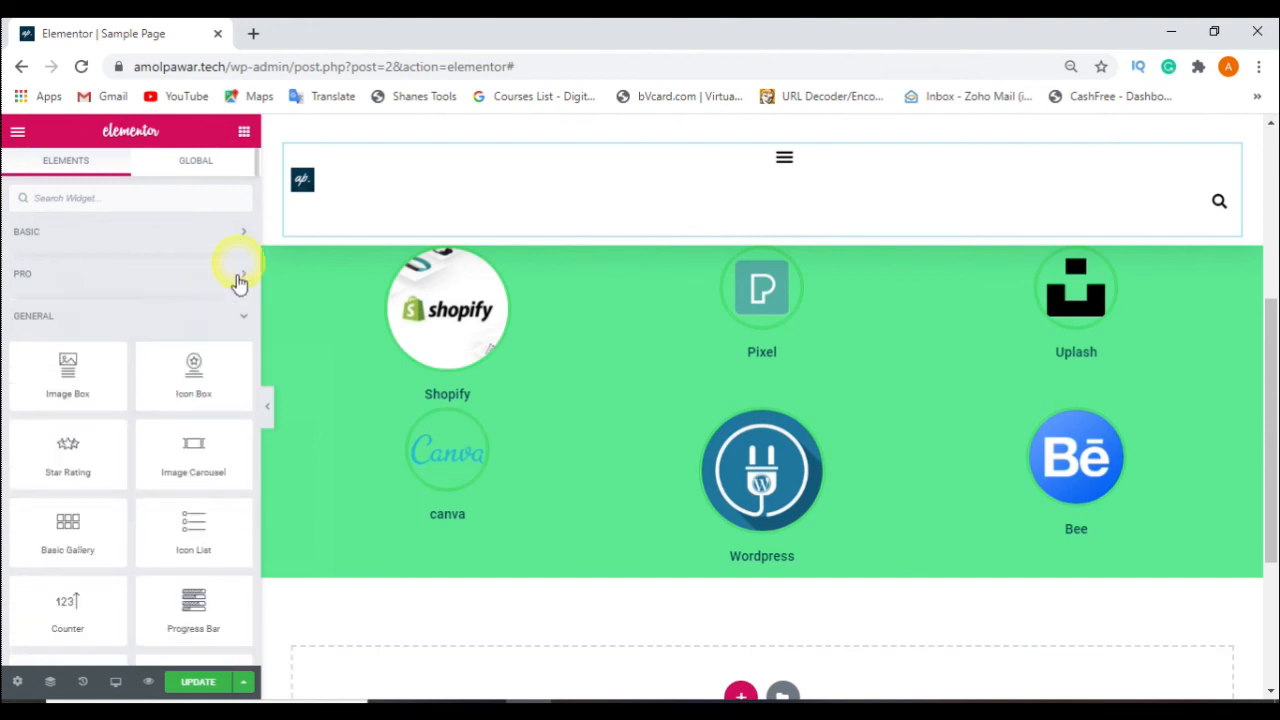
{"action": "left_click", "coordinate": [231, 315]}
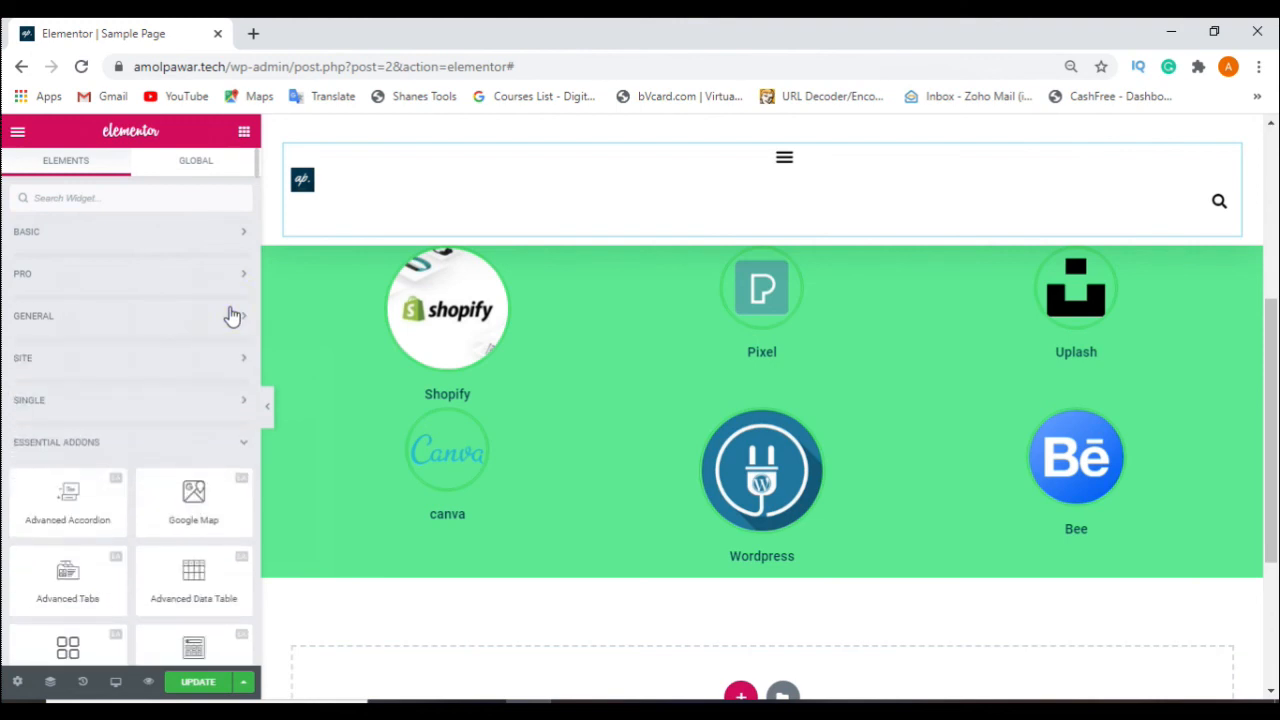
{"action": "left_click", "coordinate": [229, 443]}
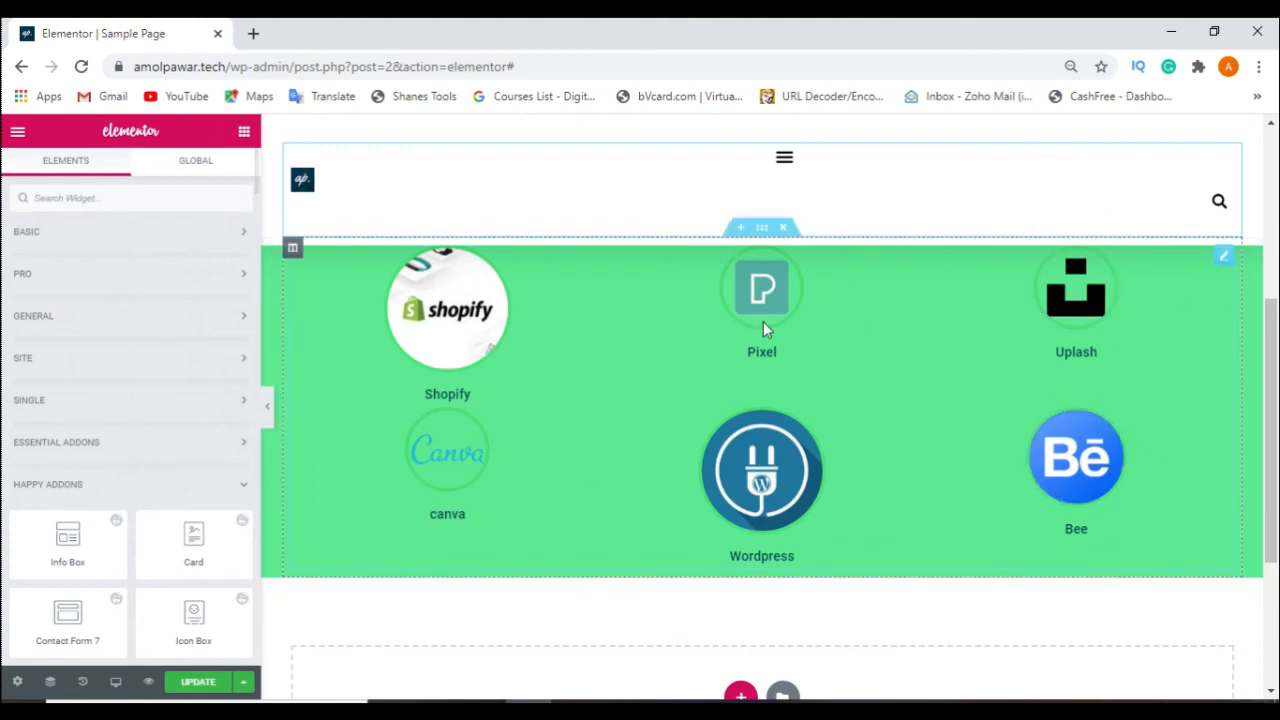
{"action": "scroll", "coordinate": [560, 330], "scroll_direction": "up", "scroll_amount": 3}
{"action": "scroll", "coordinate": [650, 404], "scroll_direction": "up", "scroll_amount": 1}
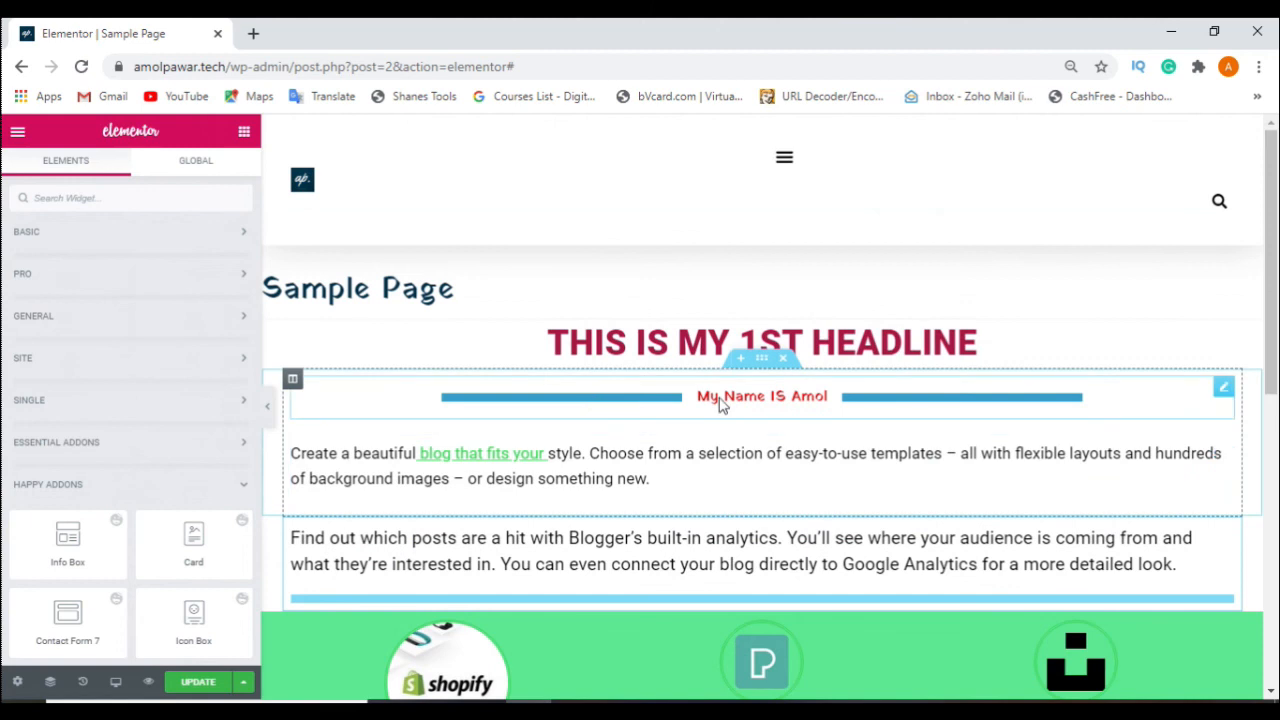
{"action": "scroll", "coordinate": [612, 584], "scroll_direction": "down", "scroll_amount": 2}
{"action": "scroll", "coordinate": [649, 581], "scroll_direction": "down", "scroll_amount": 1}
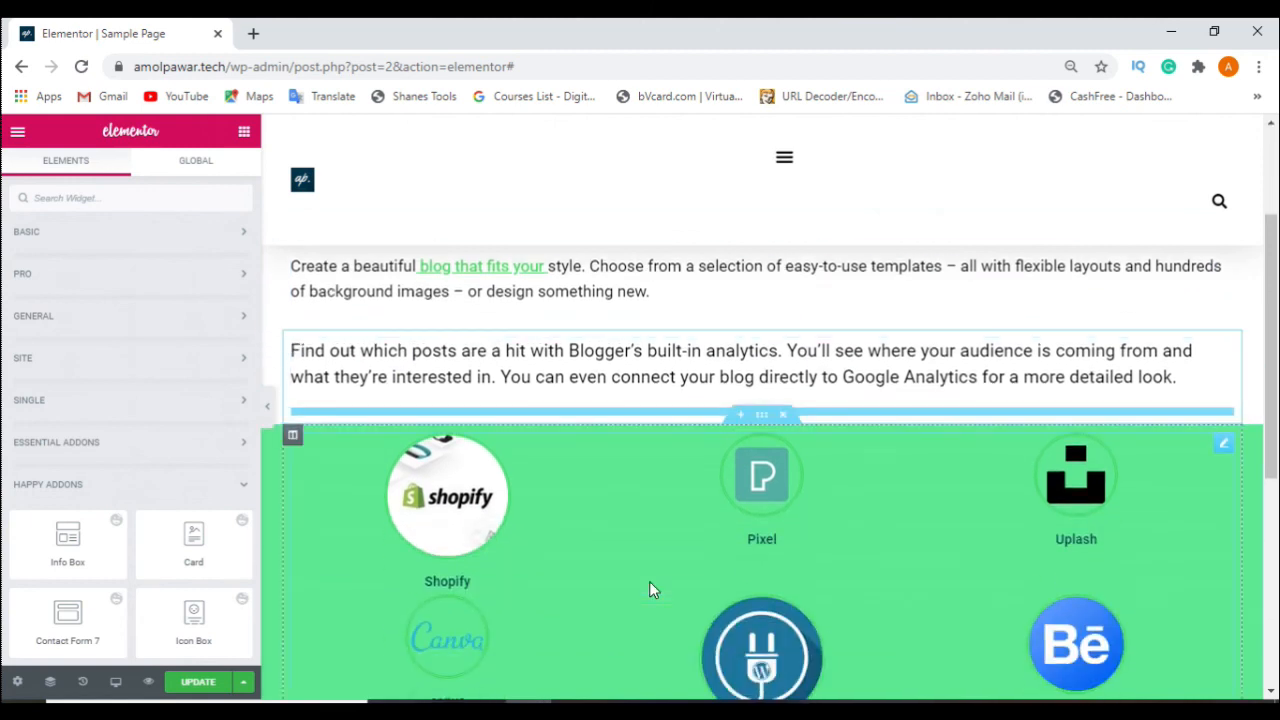